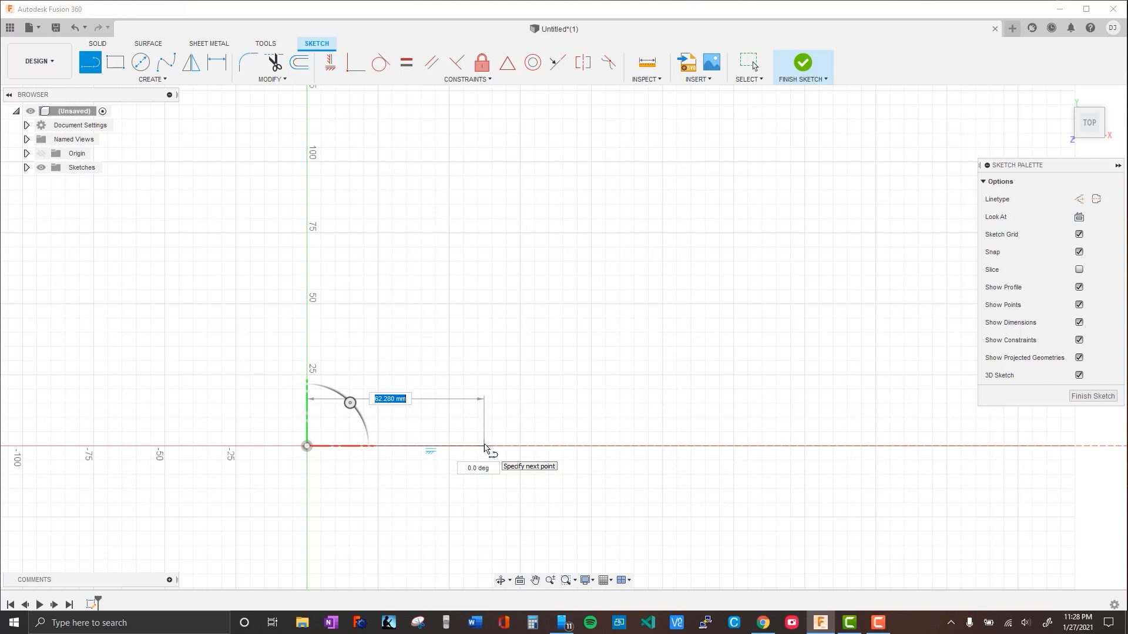
# Draw a 1.55 mm horizontal line from the origin and extend it with a collinear 28.5 mm line
pyautogui.press('Tab')
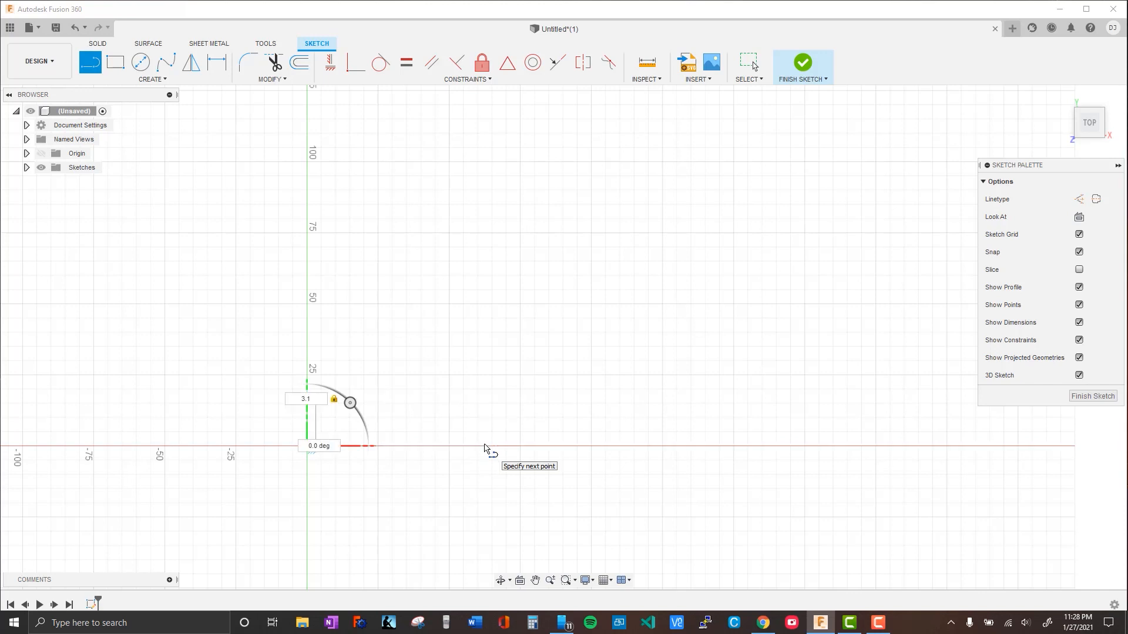
pyautogui.press('Escape')
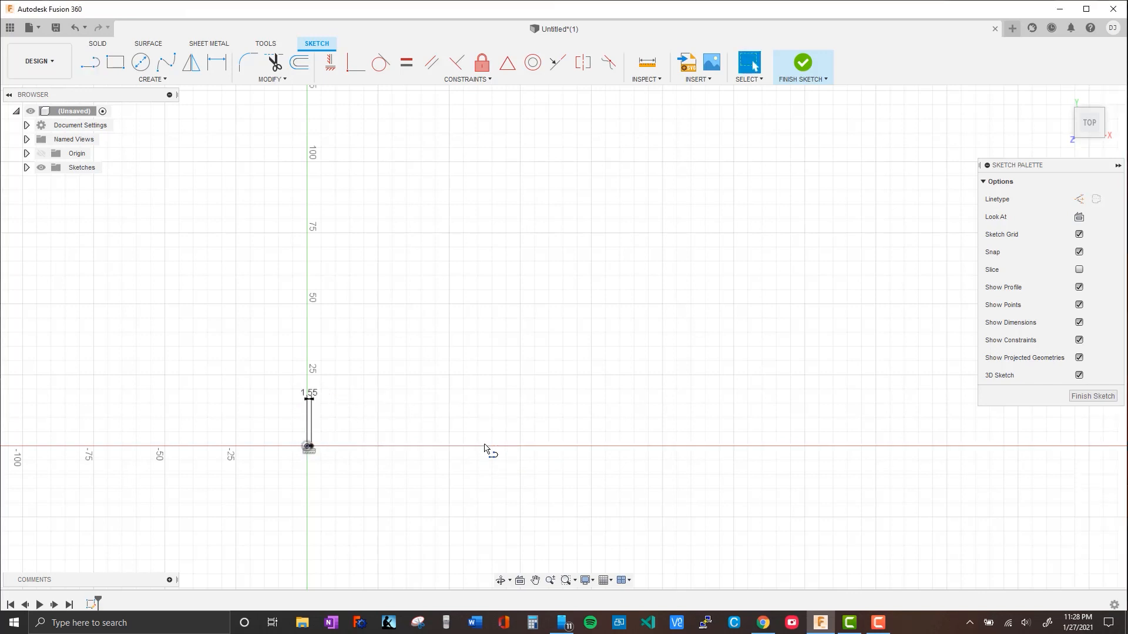
pyautogui.scroll(5, 487, 449)
pyautogui.scroll(3, 304, 421)
pyautogui.moveTo(277, 474); pyautogui.dragTo(324, 302, button='middle')
pyautogui.press('l')
pyautogui.click(271, 405)
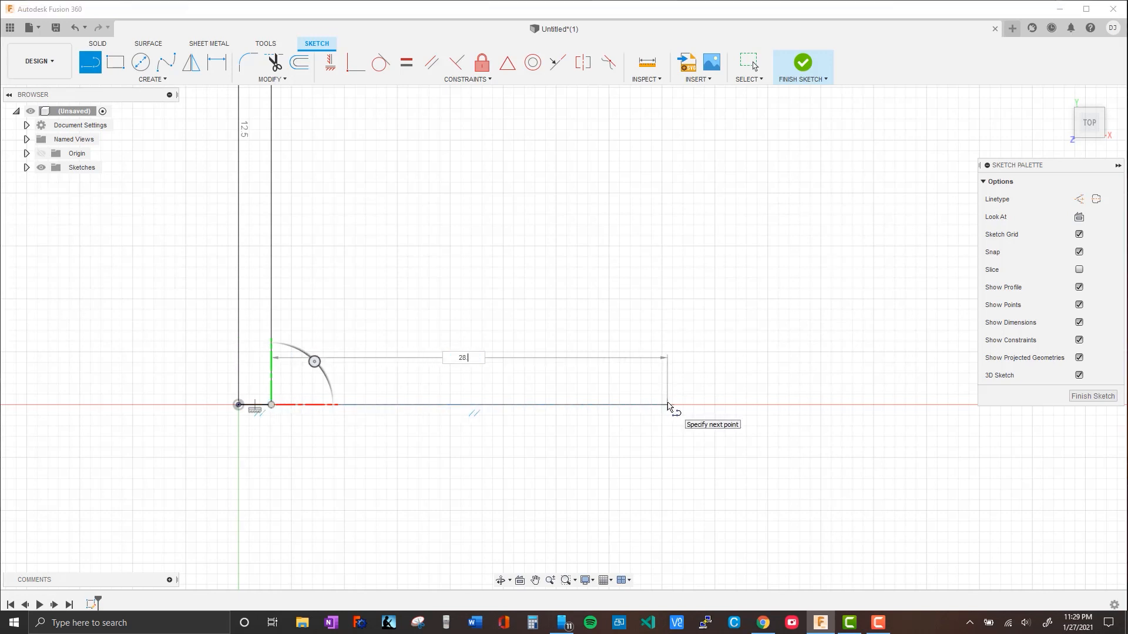
pyautogui.write('28.5')
pyautogui.press('Tab')
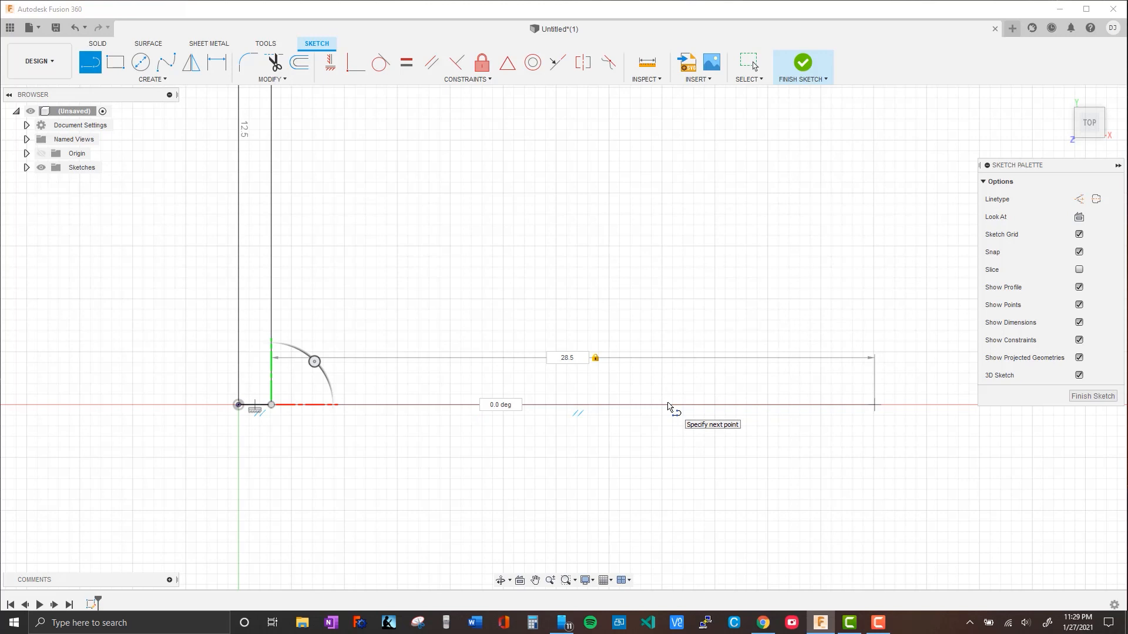
pyautogui.press('Return')
pyautogui.press('Escape')
# Add a 1.55 mm collinear line at the free end of the 28.5 mm line
pyautogui.click(90, 62)
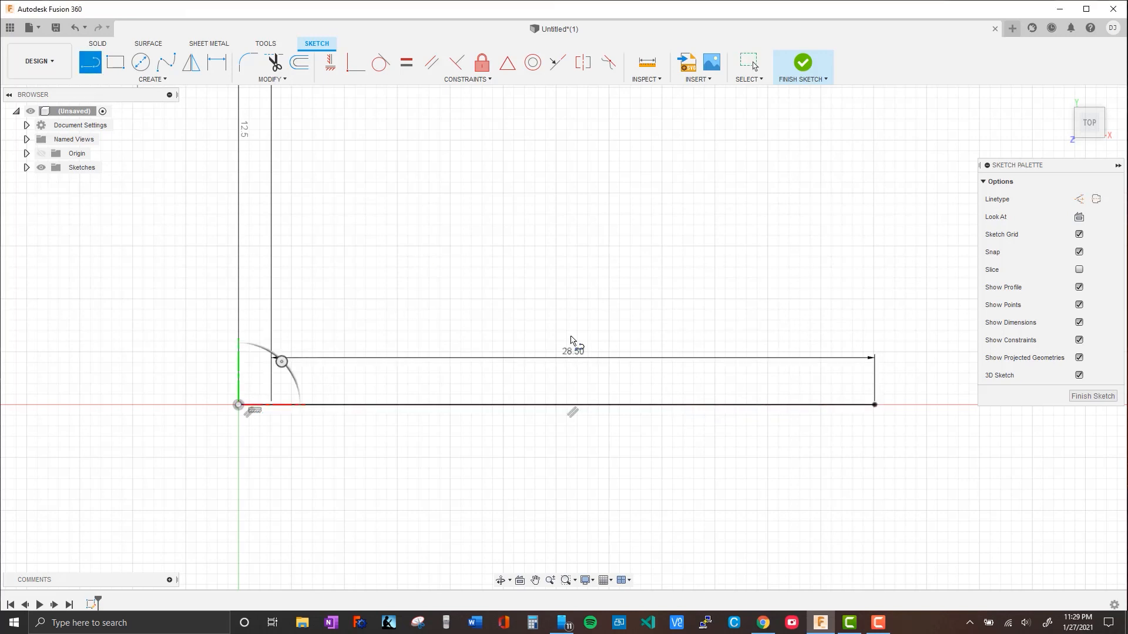
pyautogui.click(875, 406)
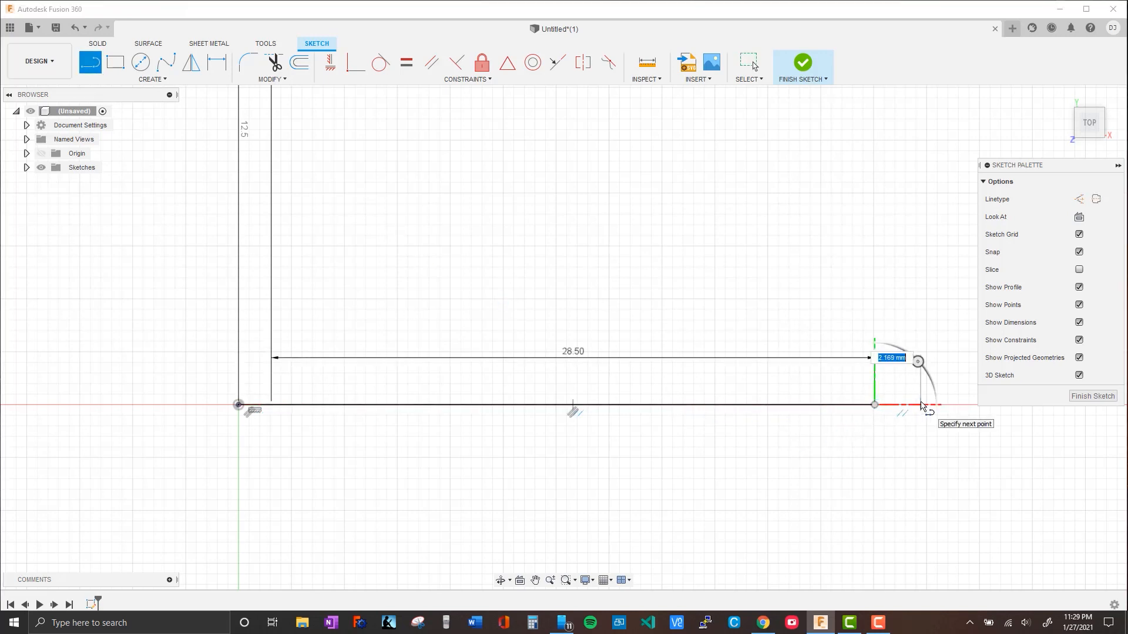
pyautogui.press('Tab')
pyautogui.press('Return')
pyautogui.press('Escape')
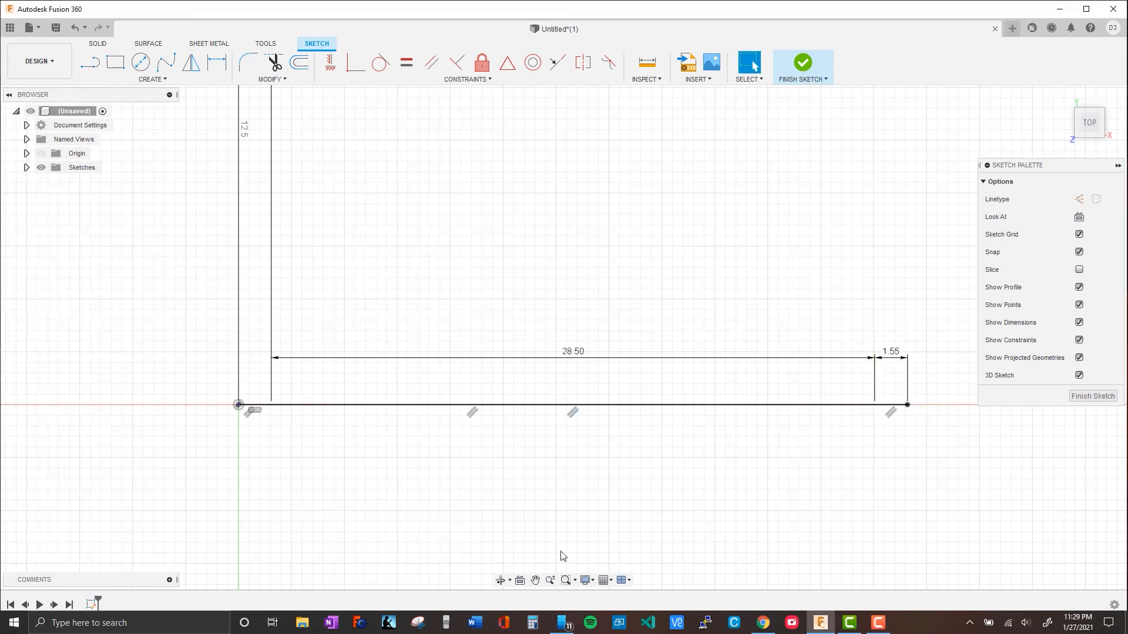
# Draw 3.1 mm diameter circles centred on the origin and on the far end of the horizontal line chain
pyautogui.click(141, 61)
pyautogui.click(238, 405)
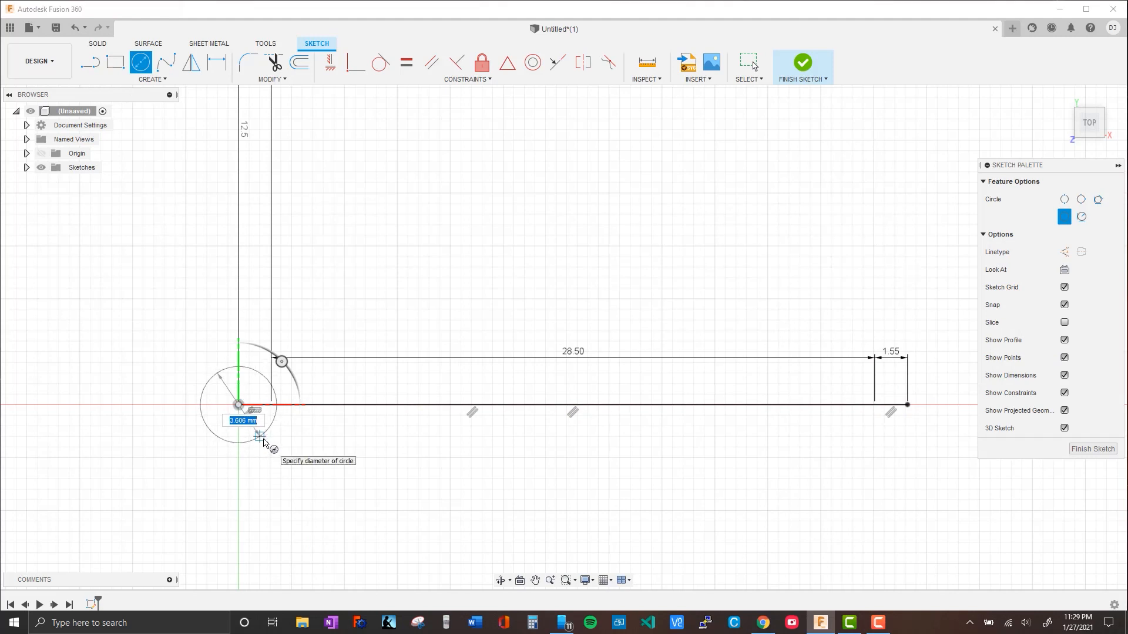
pyautogui.press('Return')
pyautogui.press('Escape')
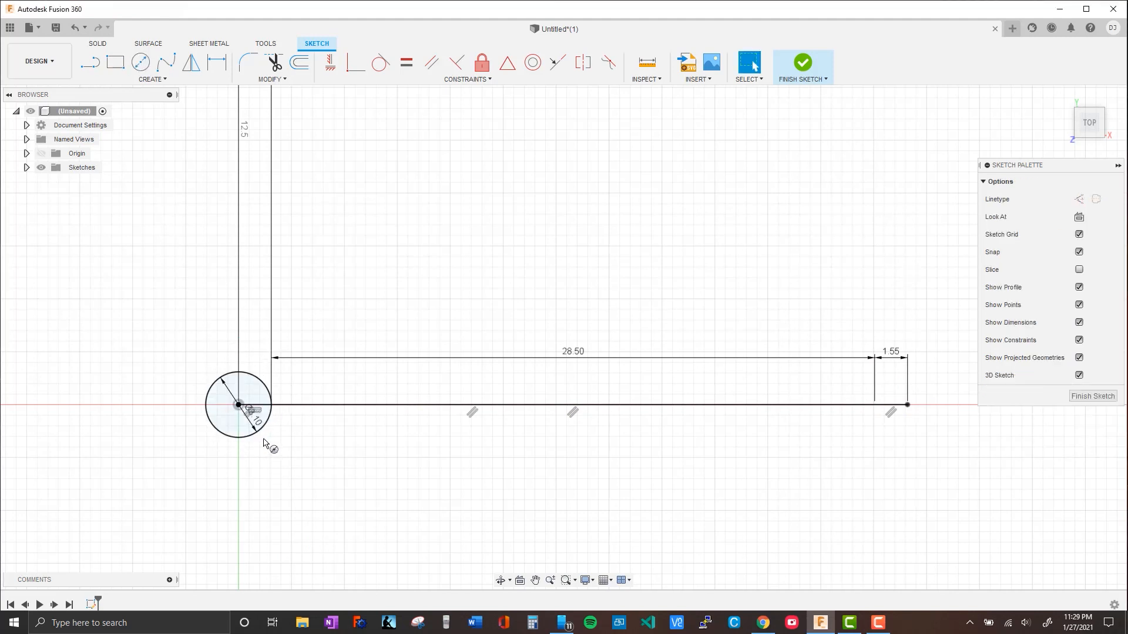
pyautogui.click(140, 69)
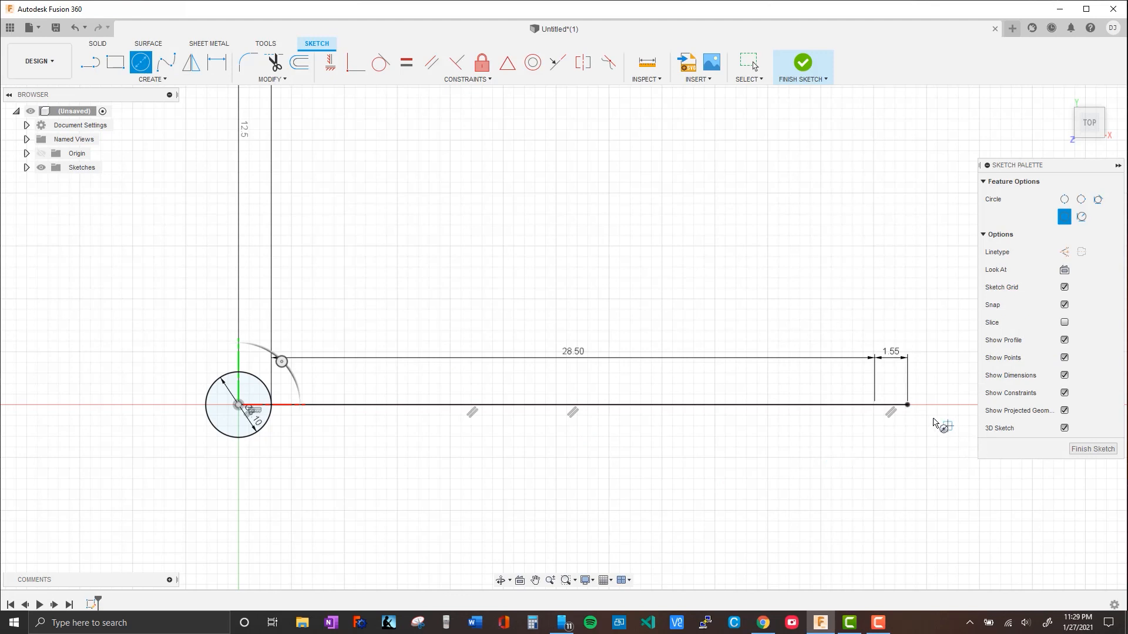
pyautogui.click(907, 405)
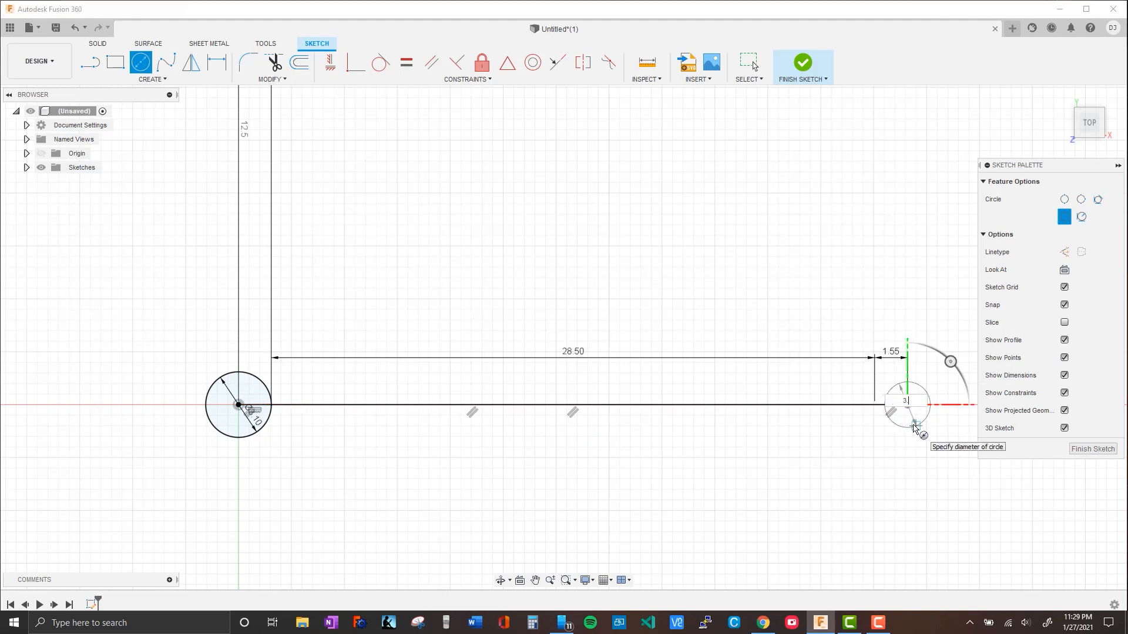
pyautogui.press('Return')
pyautogui.press('Escape')
# Draw a 31.6 mm vertical line upward from the origin
pyautogui.moveTo(674, 482); pyautogui.dragTo(611, 473, button='middle')
pyautogui.scroll(-2, 465, 437)
pyautogui.moveTo(421, 284)
pyautogui.mouseDown(button='middle')
pyautogui.moveTo(459, 343)
pyautogui.moveTo(582, 345)
pyautogui.moveTo(456, 365)
pyautogui.moveTo(424, 316)
pyautogui.mouseUp(button='middle')
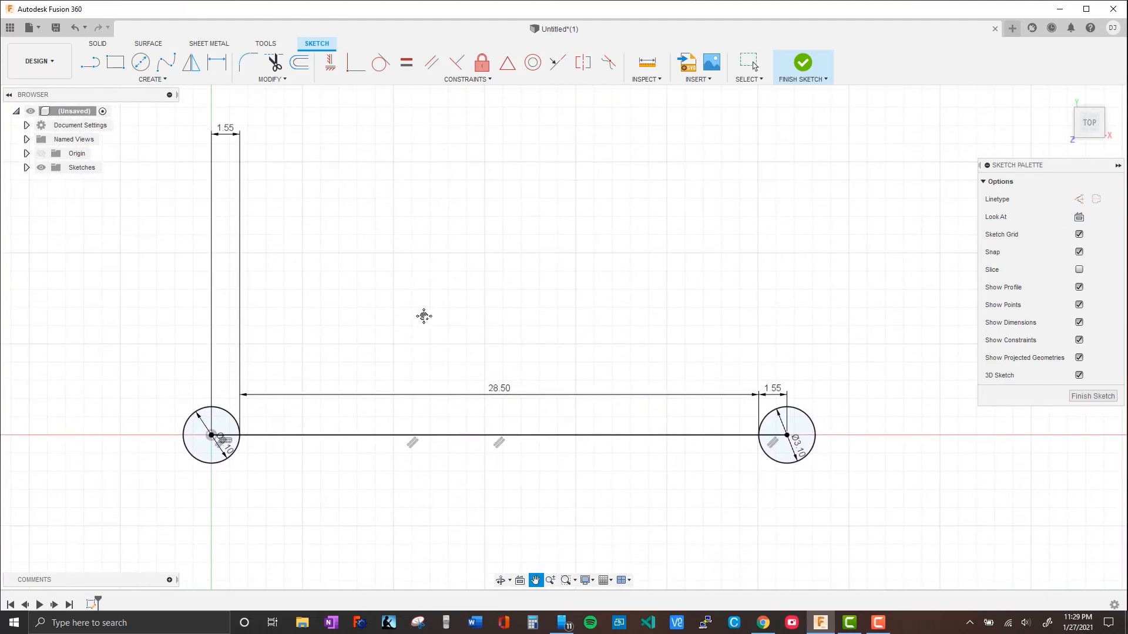
pyautogui.scroll(-1, 424, 316)
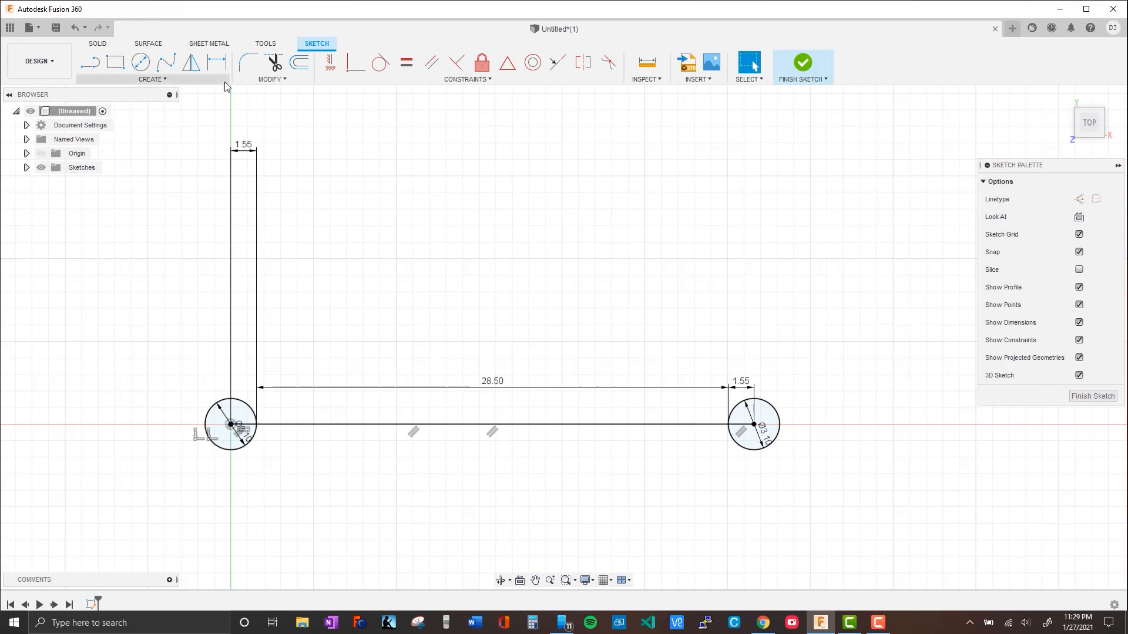
pyautogui.moveTo(428, 276)
pyautogui.mouseDown(button='middle')
pyautogui.moveTo(464, 282)
pyautogui.moveTo(488, 312)
pyautogui.mouseUp(button='middle')
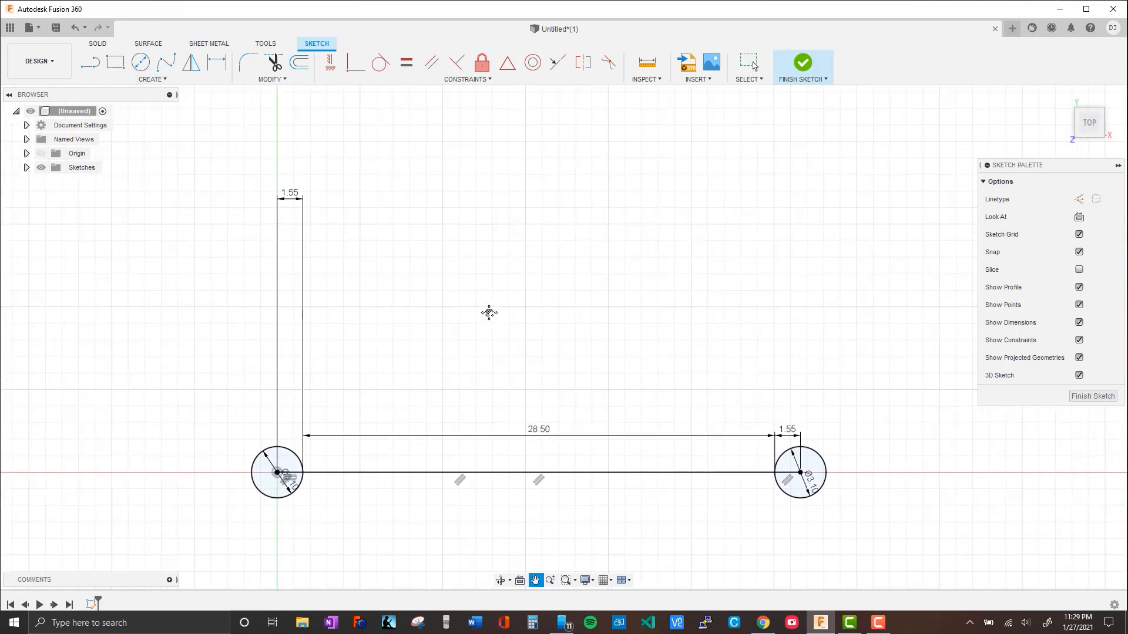
pyautogui.moveTo(444, 400); pyautogui.dragTo(390, 407, button='middle')
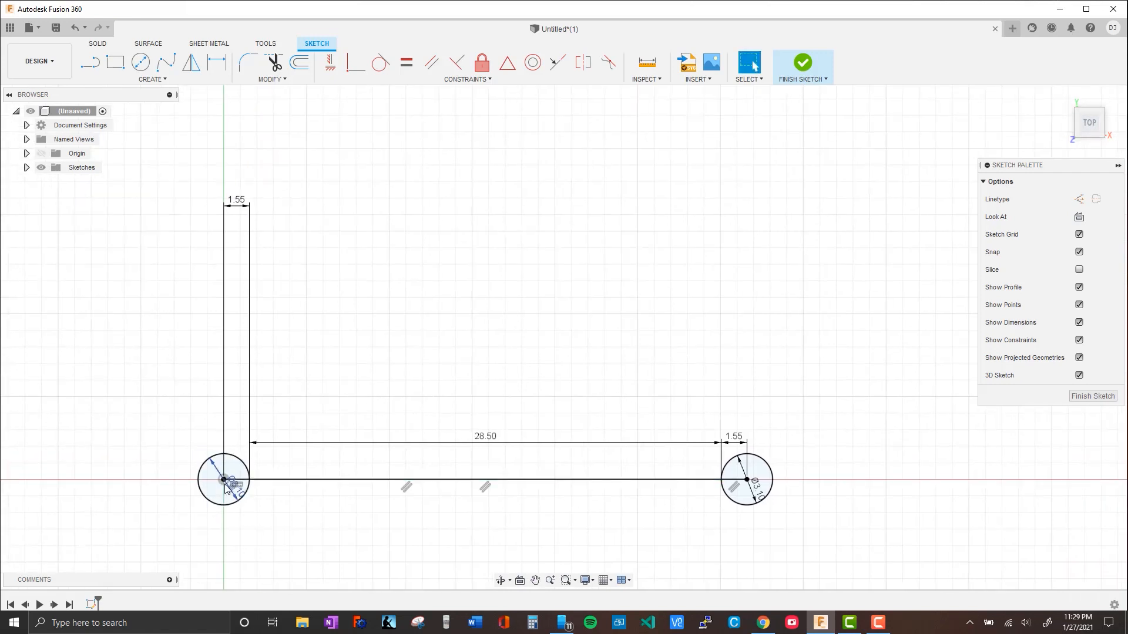
pyautogui.click(90, 61)
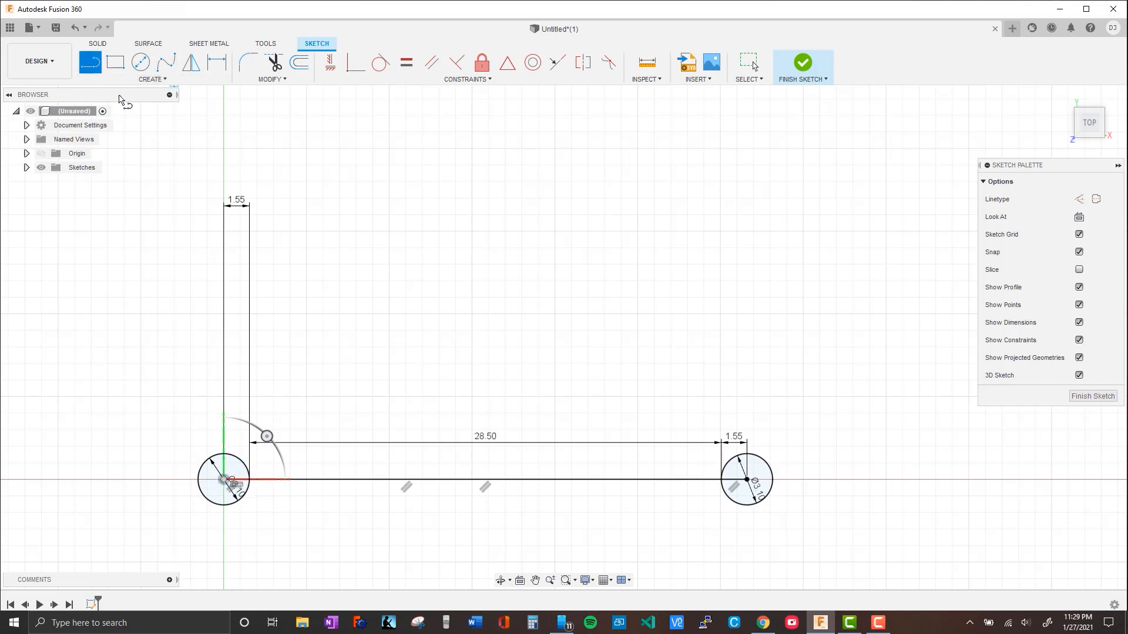
pyautogui.click(224, 481)
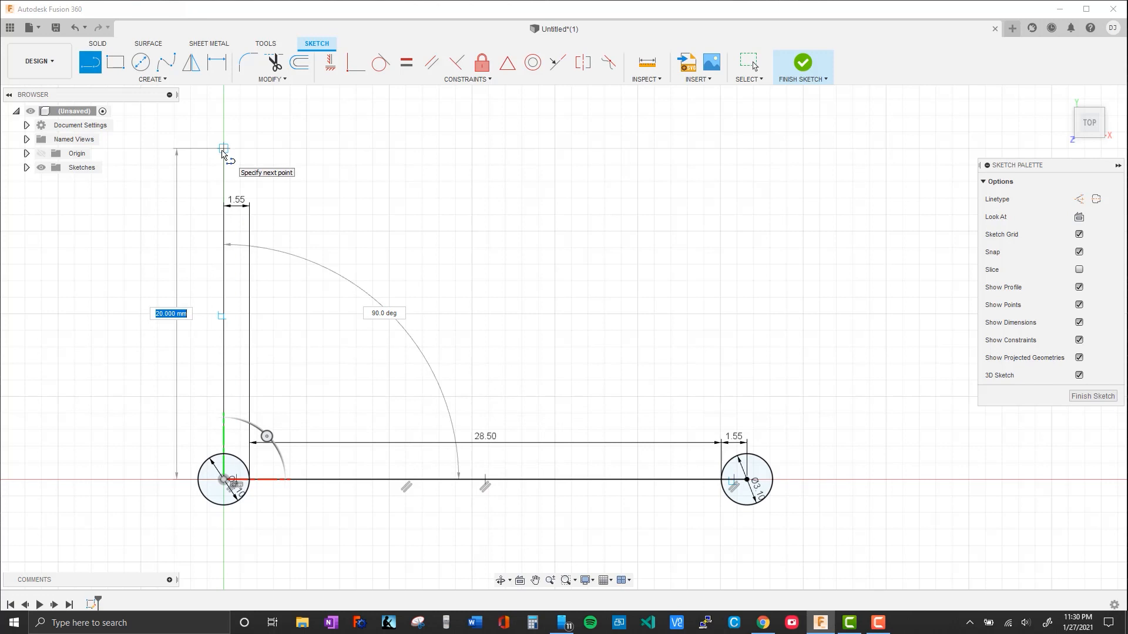
pyautogui.write('31.6')
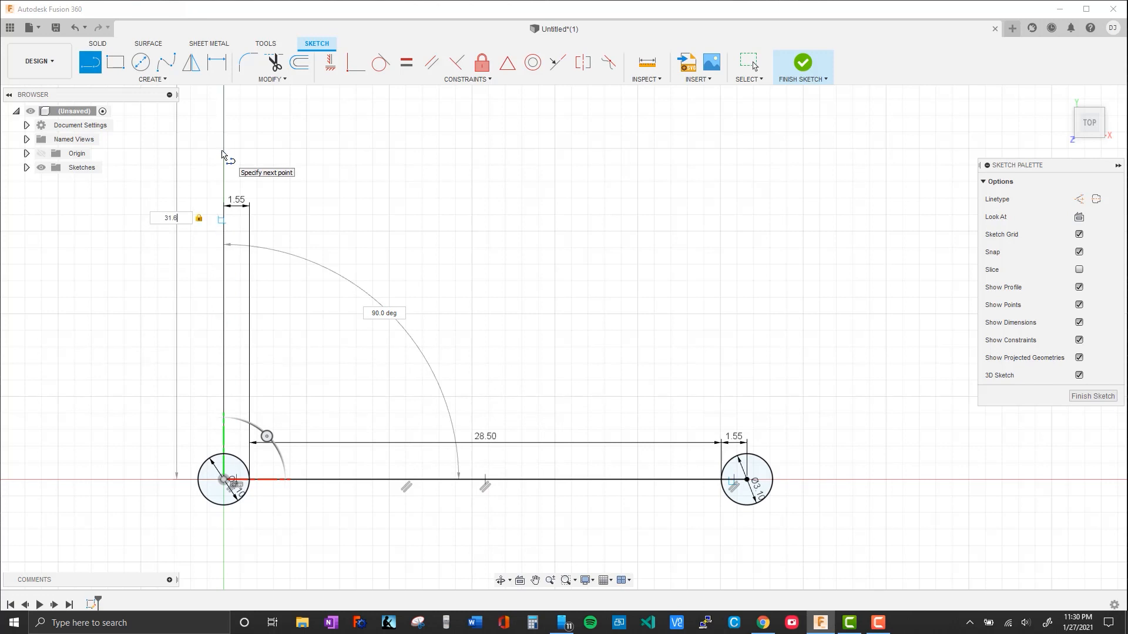
pyautogui.press('Return')
# Draw a 31.6 mm horizontal line from the upper end of the vertical line, parallel to the lower lines
pyautogui.scroll(2, 444, 197)
pyautogui.moveTo(444, 196); pyautogui.dragTo(515, 403, button='middle')
pyautogui.scroll(-3, 516, 403)
pyautogui.moveTo(498, 330)
pyautogui.mouseDown(button='middle')
pyautogui.moveTo(351, 285)
pyautogui.moveTo(315, 290)
pyautogui.mouseUp(button='middle')
pyautogui.press('l')
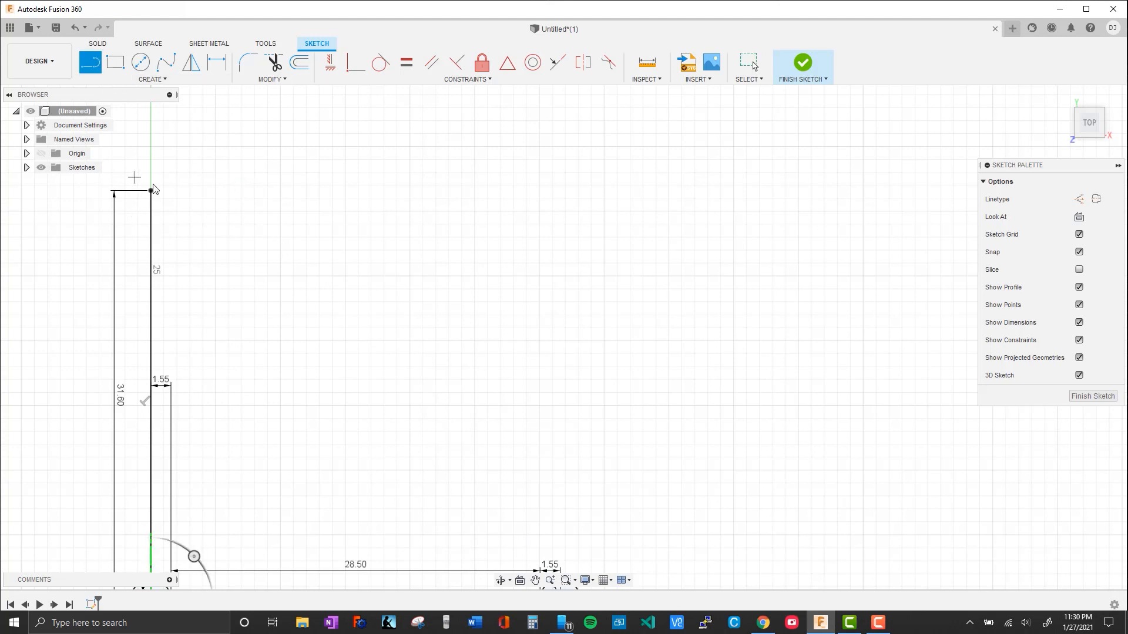
pyautogui.click(152, 191)
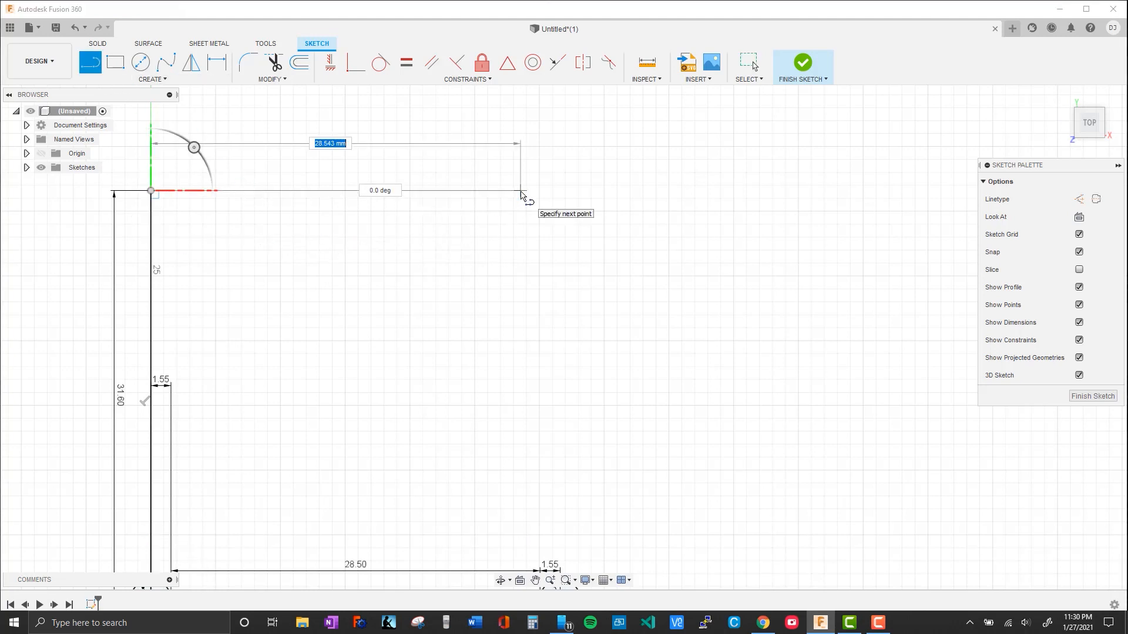
pyautogui.write('31.6')
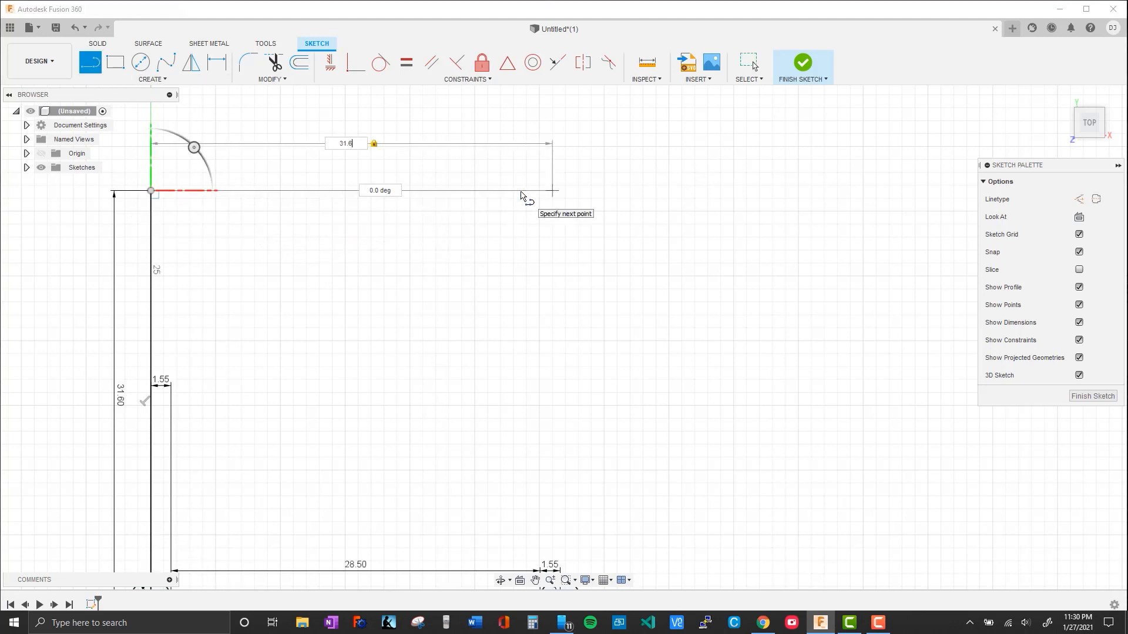
pyautogui.press('Return')
# Draw 3.1 mm diameter circles centred on both ends of the upper horizontal line and finish the sketch
pyautogui.moveTo(379, 318); pyautogui.dragTo(506, 301, button='middle')
pyautogui.click(140, 62)
pyautogui.click(279, 174)
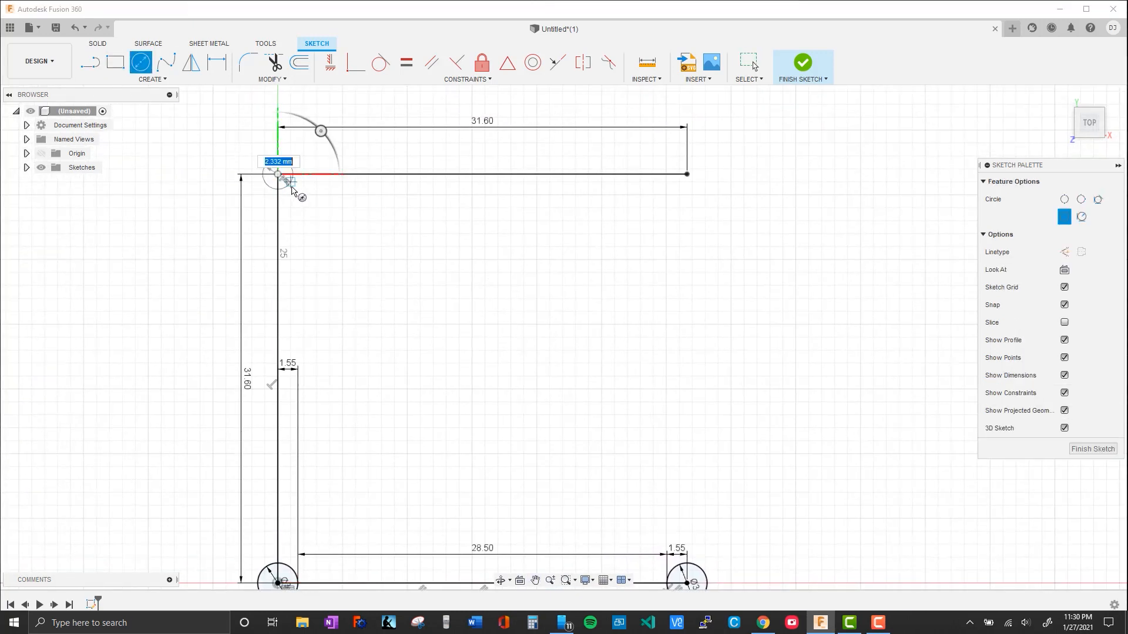
pyautogui.write('3.1')
pyautogui.press('Return')
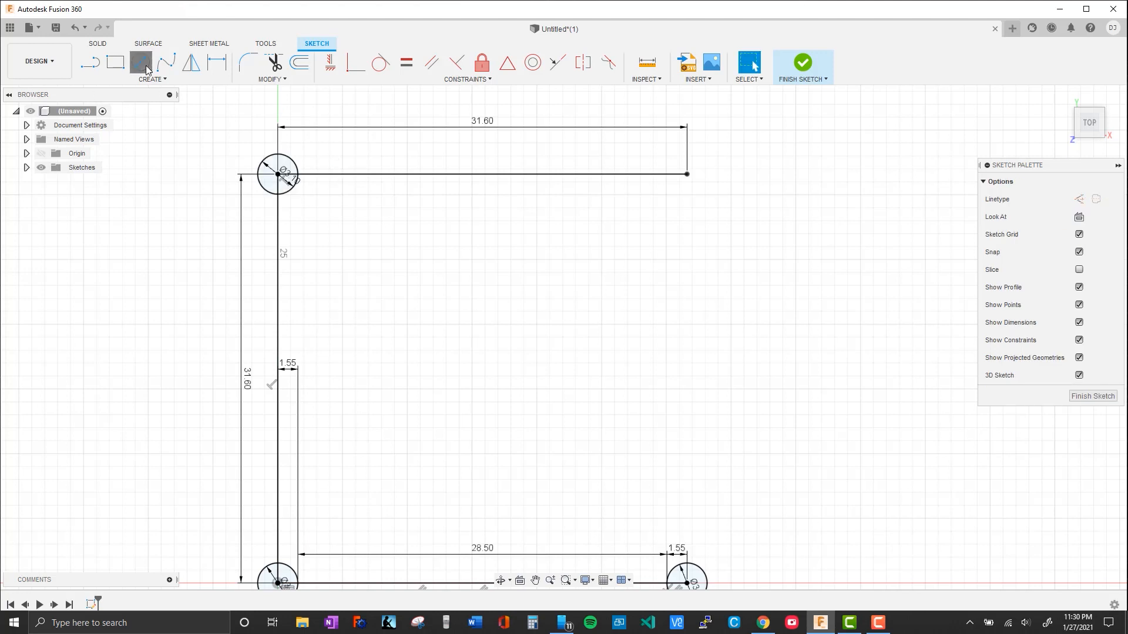
pyautogui.click(687, 174)
pyautogui.write('3.1')
pyautogui.press('Return')
pyautogui.click(803, 62)
# Extrude all four circles upward into short cylinders as new bodies
pyautogui.moveTo(753, 430)
pyautogui.keyDown('shift'); pyautogui.mouseDown(button='middle')
pyautogui.moveTo(728, 375)
pyautogui.moveTo(735, 393)
pyautogui.moveTo(710, 375)
pyautogui.moveTo(724, 336)
pyautogui.moveTo(791, 347)
pyautogui.moveTo(836, 338)
pyautogui.moveTo(808, 351)
pyautogui.mouseUp(button='middle'); pyautogui.keyUp('shift')
pyautogui.moveTo(662, 300); pyautogui.dragTo(649, 391, button='middle')
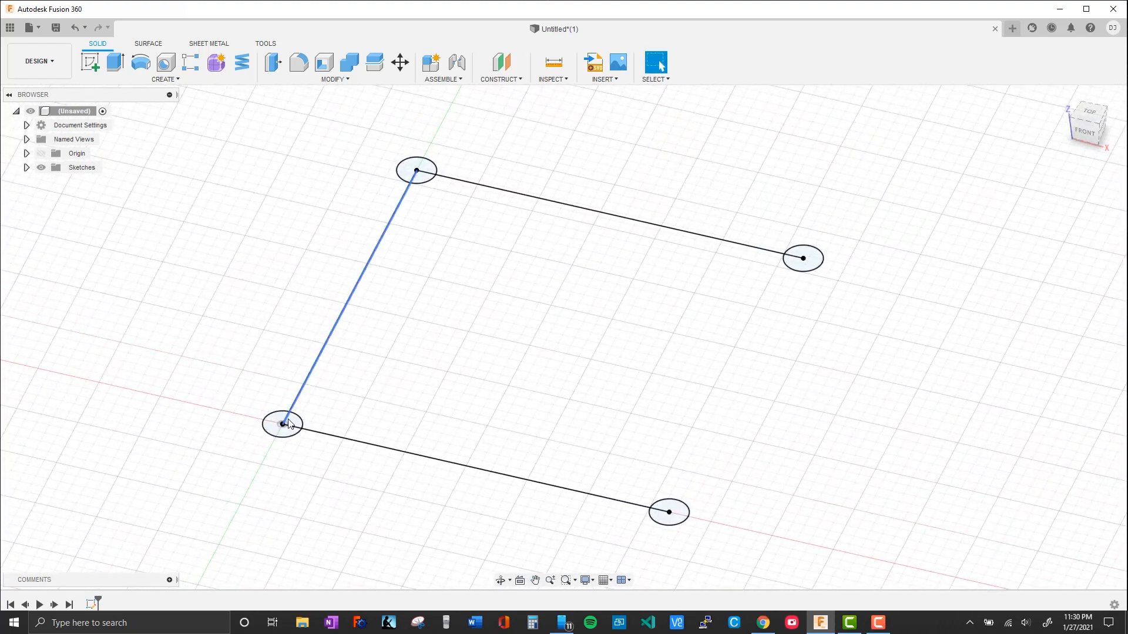
pyautogui.click(283, 424)
pyautogui.press('e')
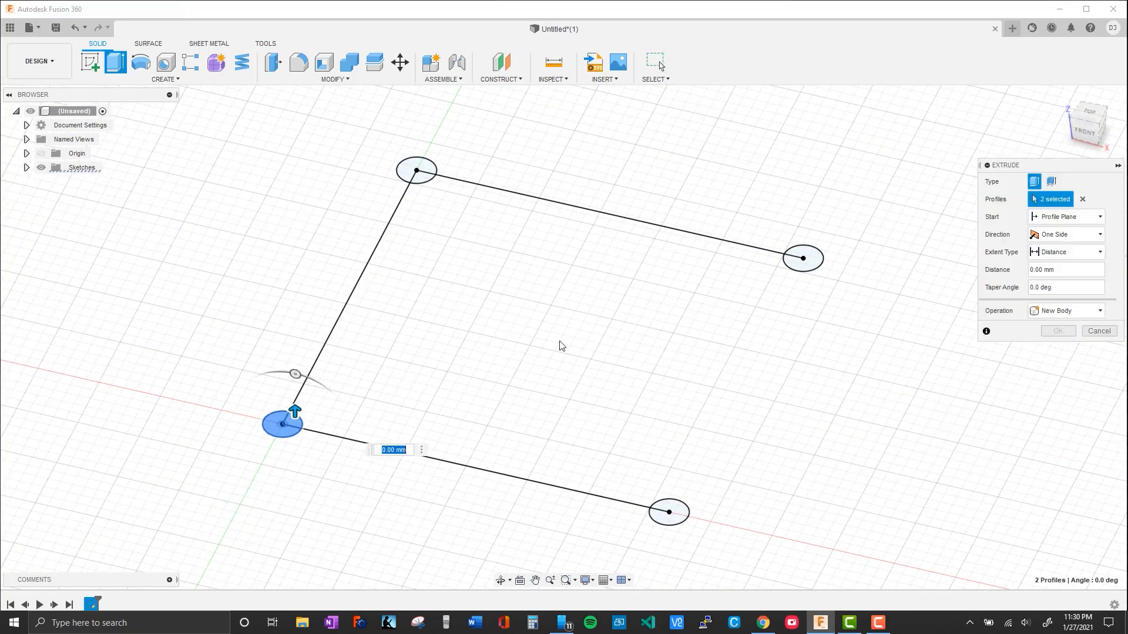
pyautogui.click(419, 173)
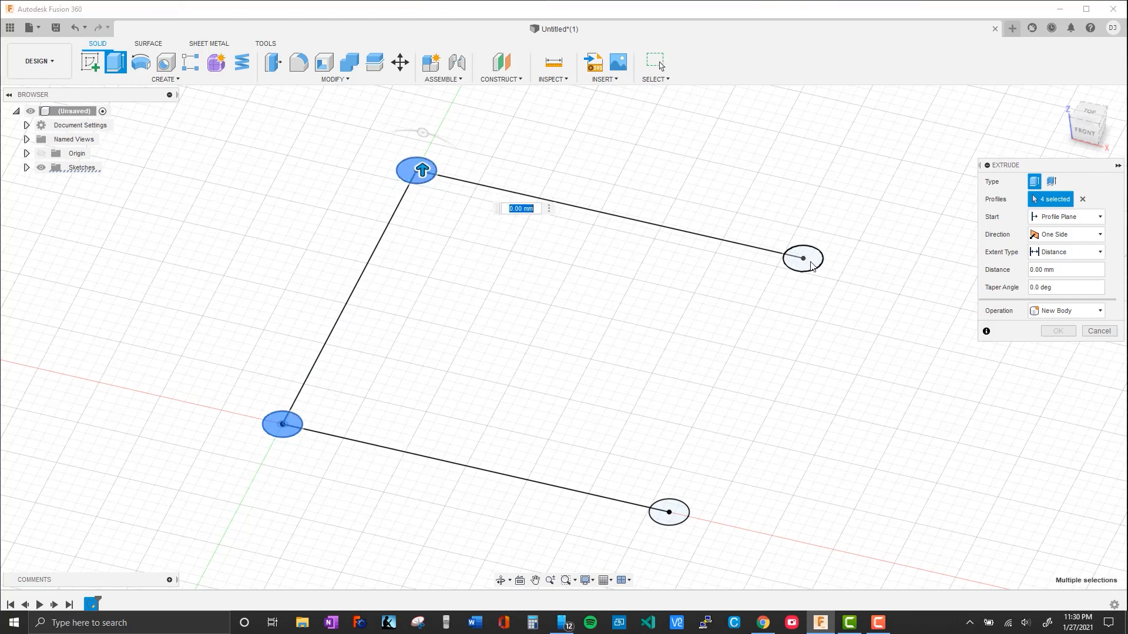
pyautogui.click(812, 266)
pyautogui.click(666, 520)
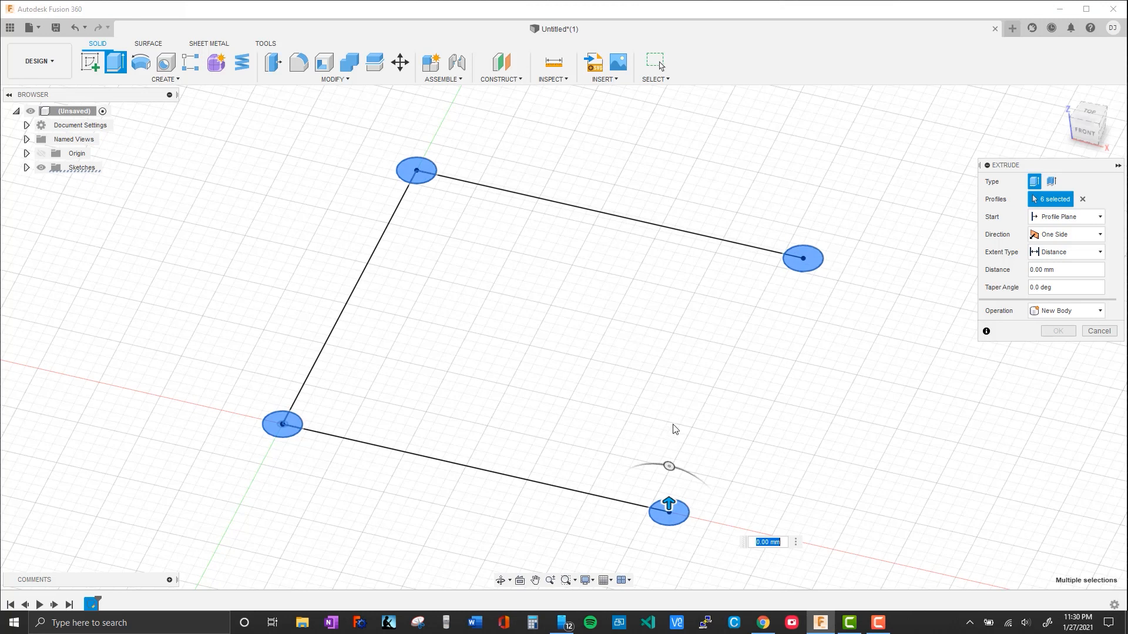
pyautogui.moveTo(669, 504); pyautogui.dragTo(670, 492)
pyautogui.press('Return')
# Inspect the extruded cylinders from several angles and return to the top view
pyautogui.moveTo(466, 357); pyautogui.dragTo(408, 390, button='middle')
pyautogui.keyDown('shift'); pyautogui.moveTo(378, 476); pyautogui.dragTo(555, 413, button='middle'); pyautogui.keyUp('shift')
pyautogui.moveTo(871, 390); pyautogui.dragTo(410, 411, button='middle')
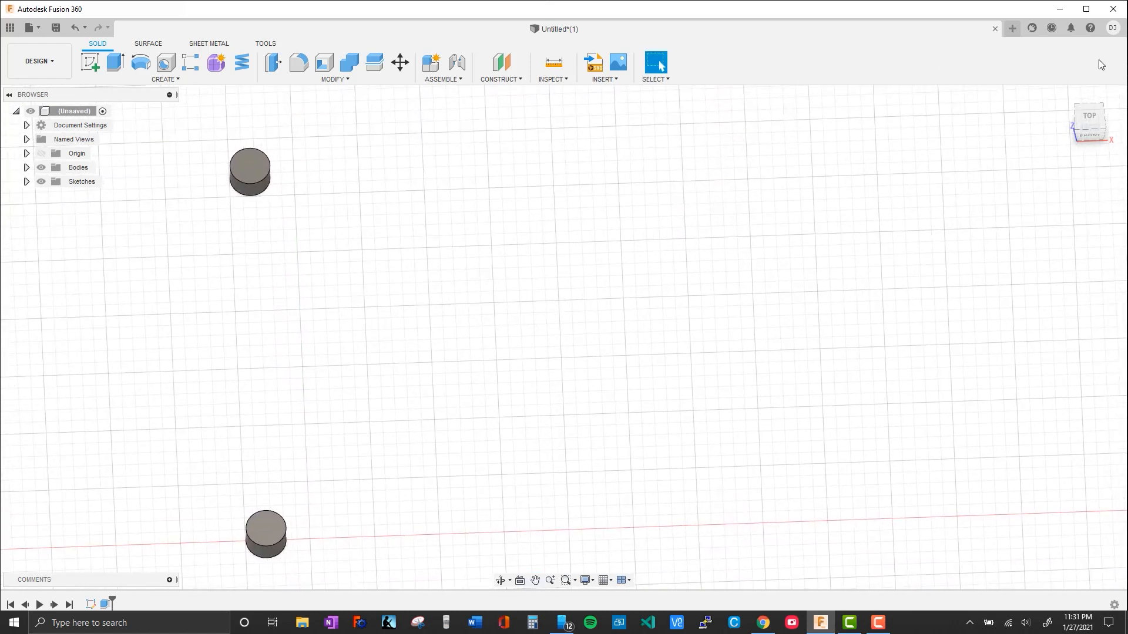
pyautogui.click(1098, 123)
pyautogui.moveTo(649, 242)
pyautogui.mouseDown(button='middle')
pyautogui.moveTo(581, 253)
pyautogui.moveTo(587, 237)
pyautogui.mouseUp(button='middle')
pyautogui.click(92, 64)
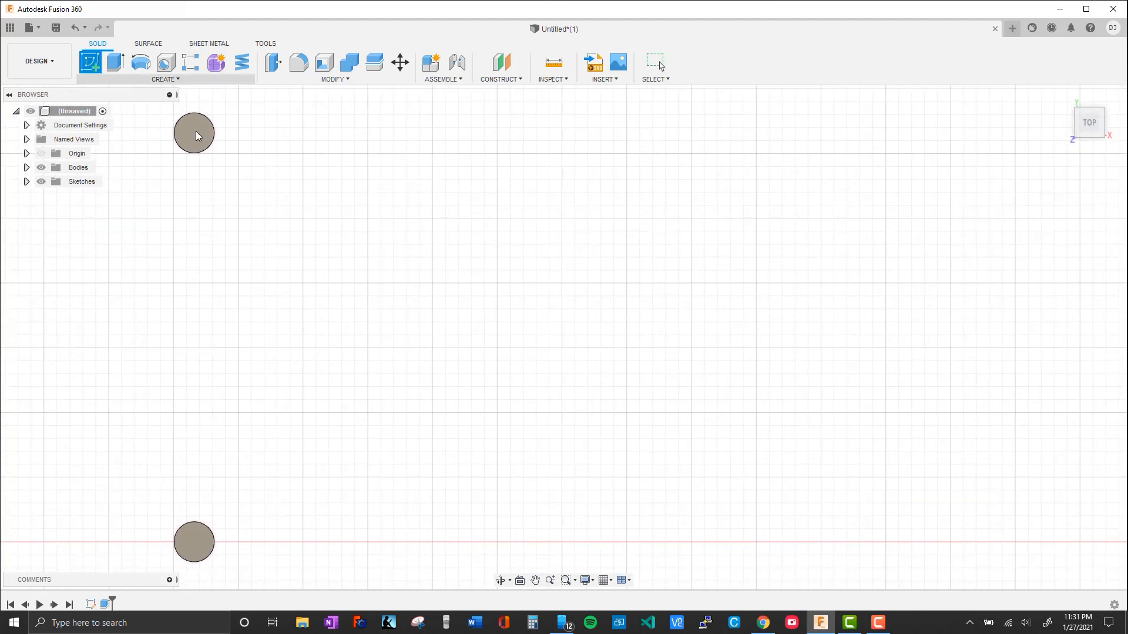
pyautogui.click(162, 80)
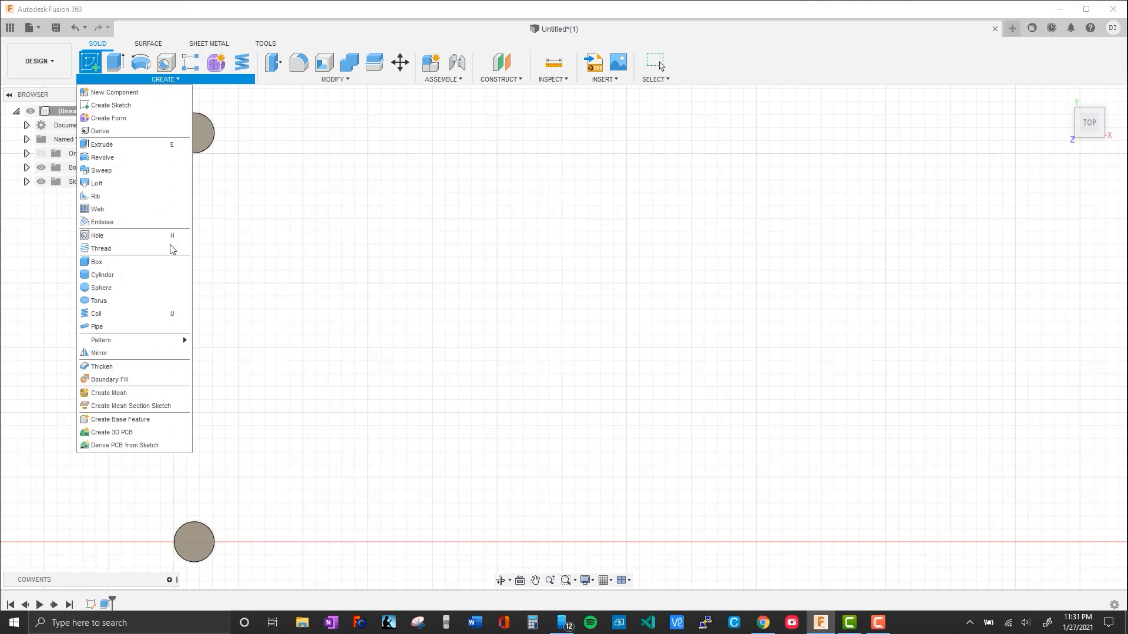
pyautogui.click(426, 228)
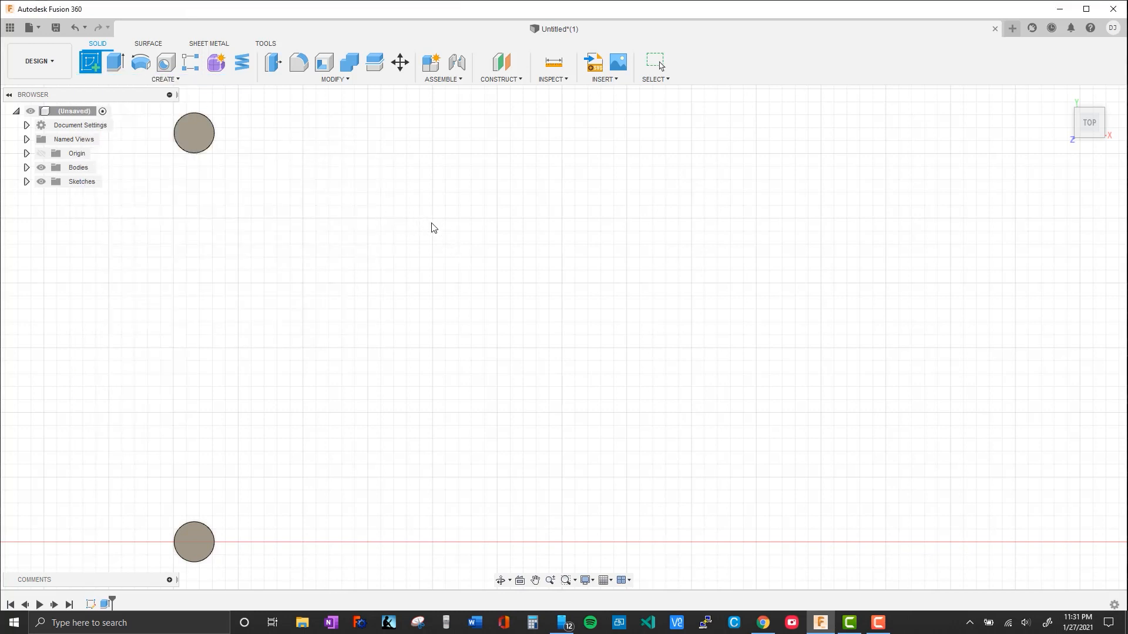
pyautogui.press('Escape')
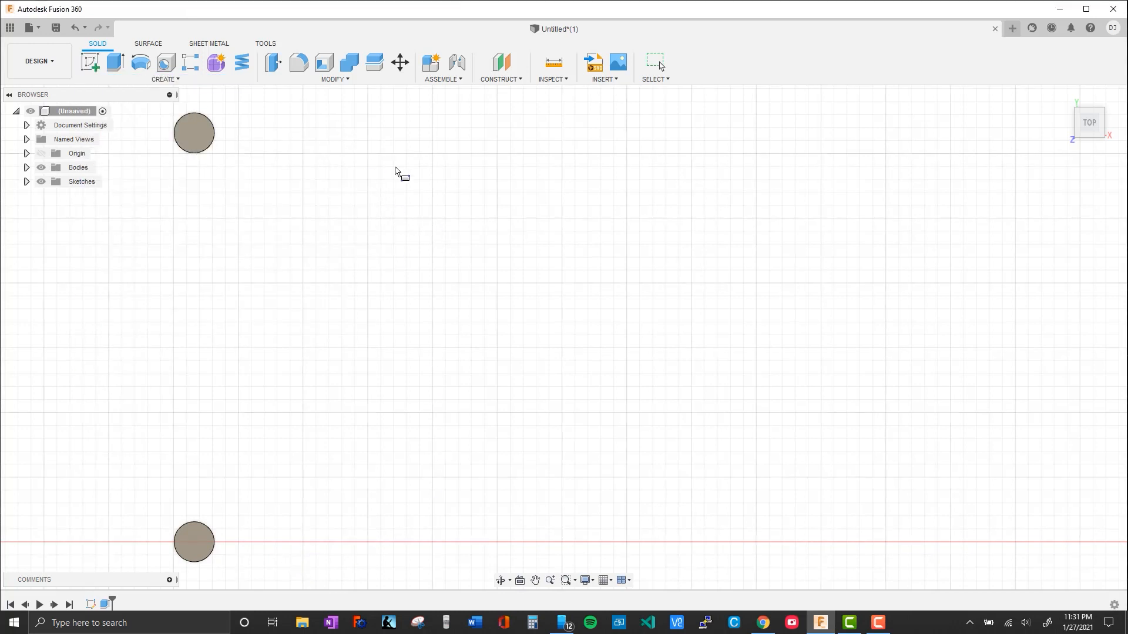
# Draw a 40 by 40 mm rectangle beside the cylinders in a new sketch on the horizontal plane
pyautogui.press('r')
pyautogui.click(536, 282)
pyautogui.click(303, 128)
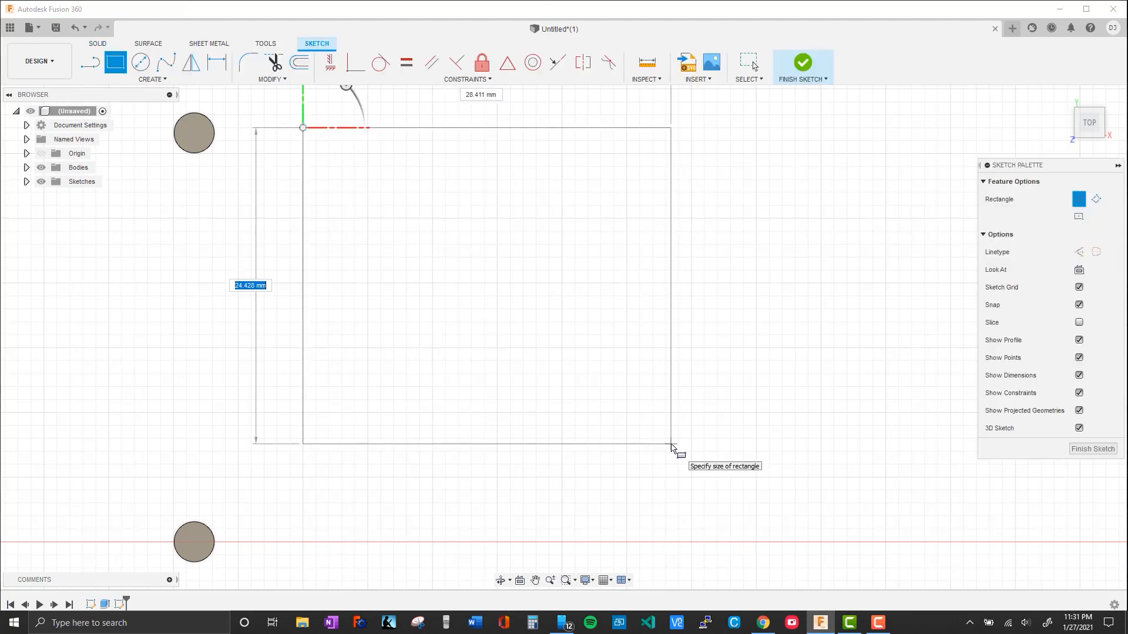
pyautogui.press('Tab')
pyautogui.write('40')
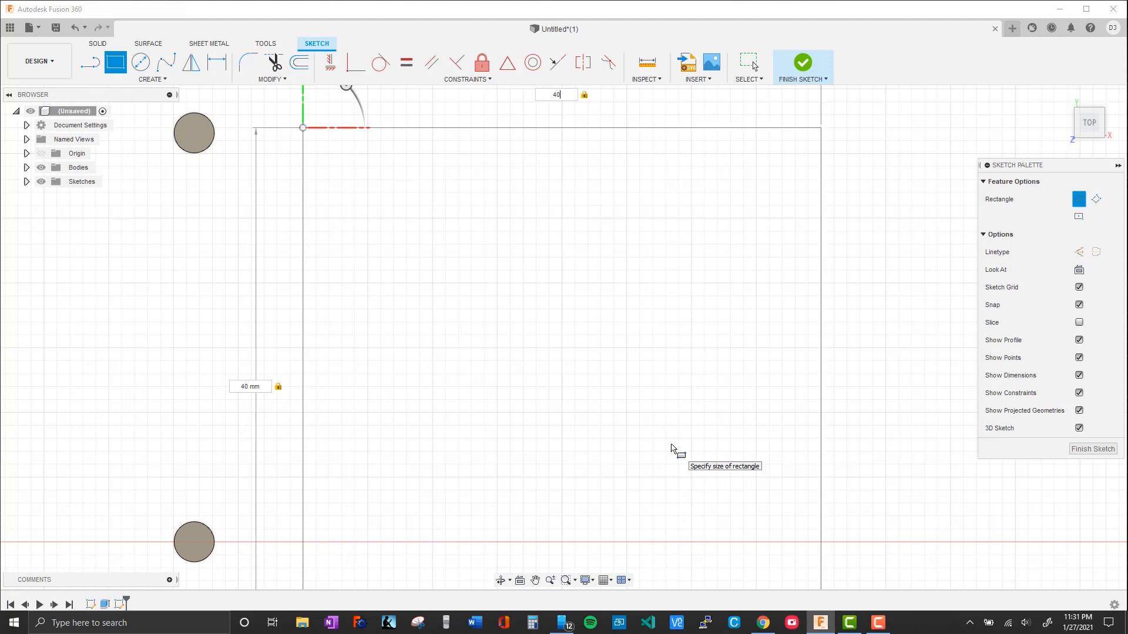
pyautogui.press('Return')
pyautogui.scroll(2, 657, 450)
pyautogui.scroll(-4, 545, 449)
pyautogui.moveTo(545, 448)
pyautogui.mouseDown(button='middle')
pyautogui.moveTo(617, 400)
pyautogui.moveTo(650, 434)
pyautogui.moveTo(537, 383)
pyautogui.moveTo(517, 386)
pyautogui.mouseUp(button='middle')
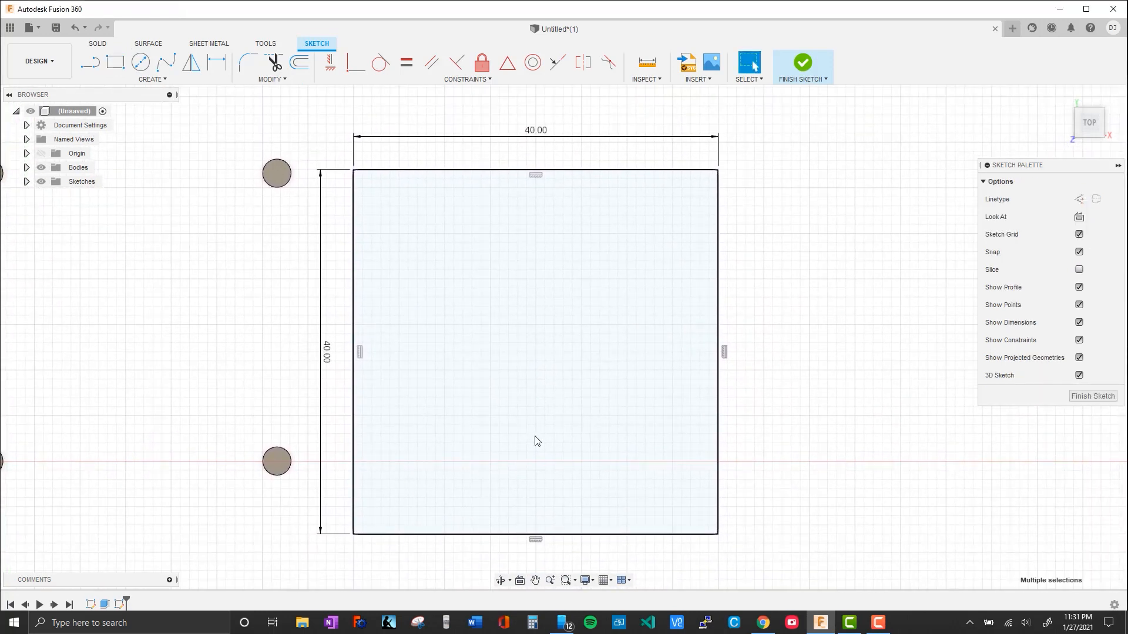
# Extrude the 40 mm square profile 1 mm upward as a new body
pyautogui.click(537, 441)
pyautogui.press('e')
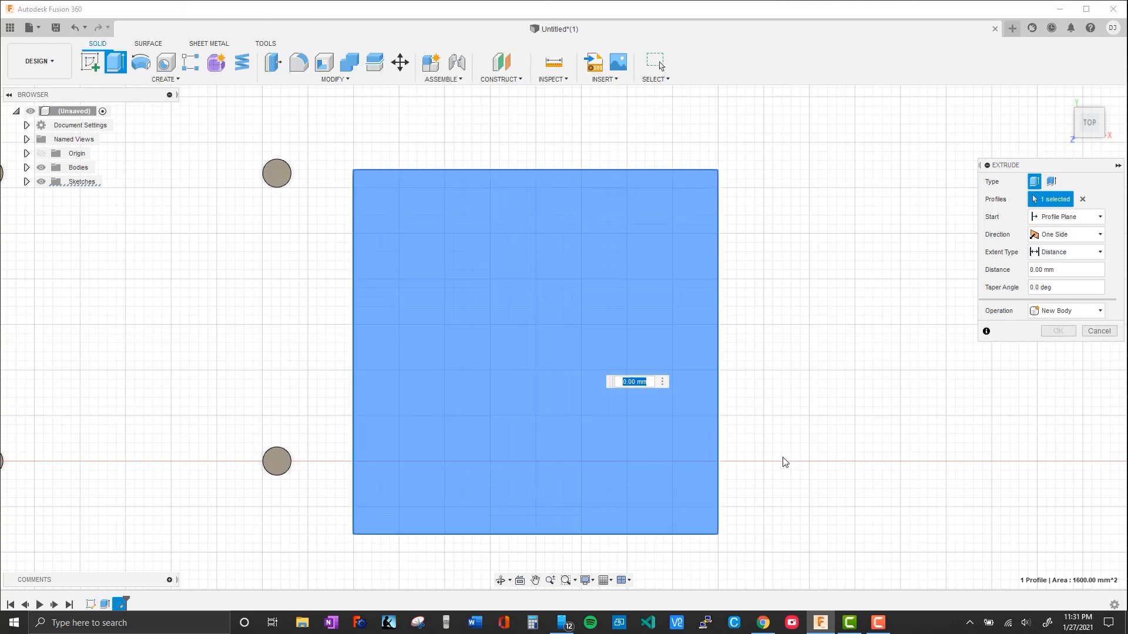
pyautogui.moveTo(516, 383); pyautogui.dragTo(517, 374)
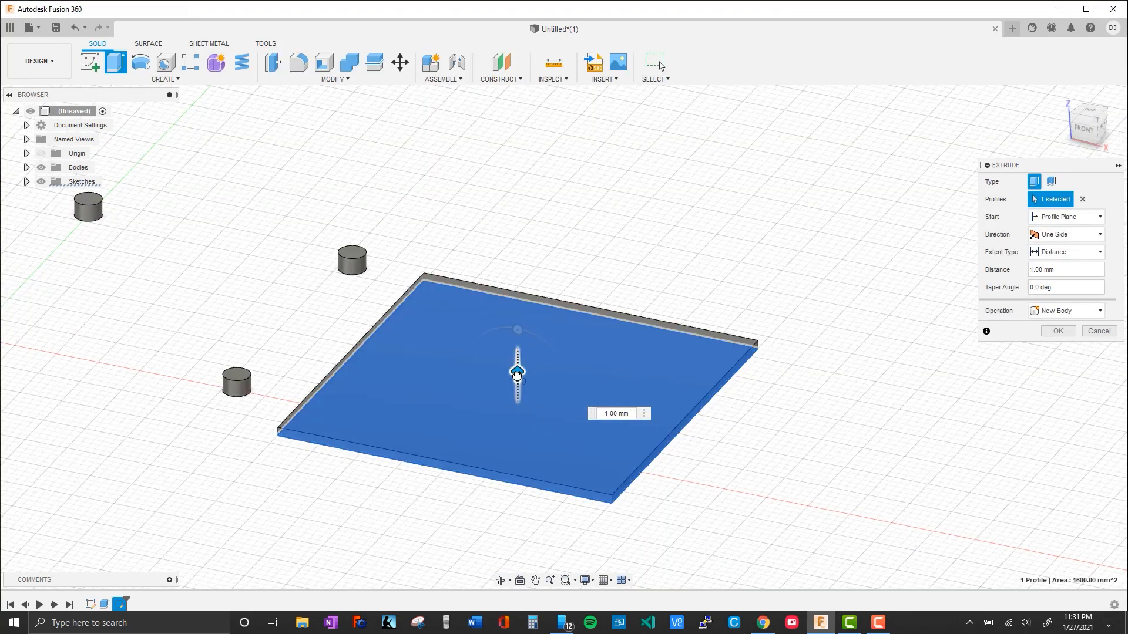
pyautogui.press('Return')
# Start a sketch on the underside of the square plate and draw a diagonal line between two opposite corners
pyautogui.keyDown('shift'); pyautogui.moveTo(434, 531); pyautogui.dragTo(517, 456, button='middle'); pyautogui.keyUp('shift')
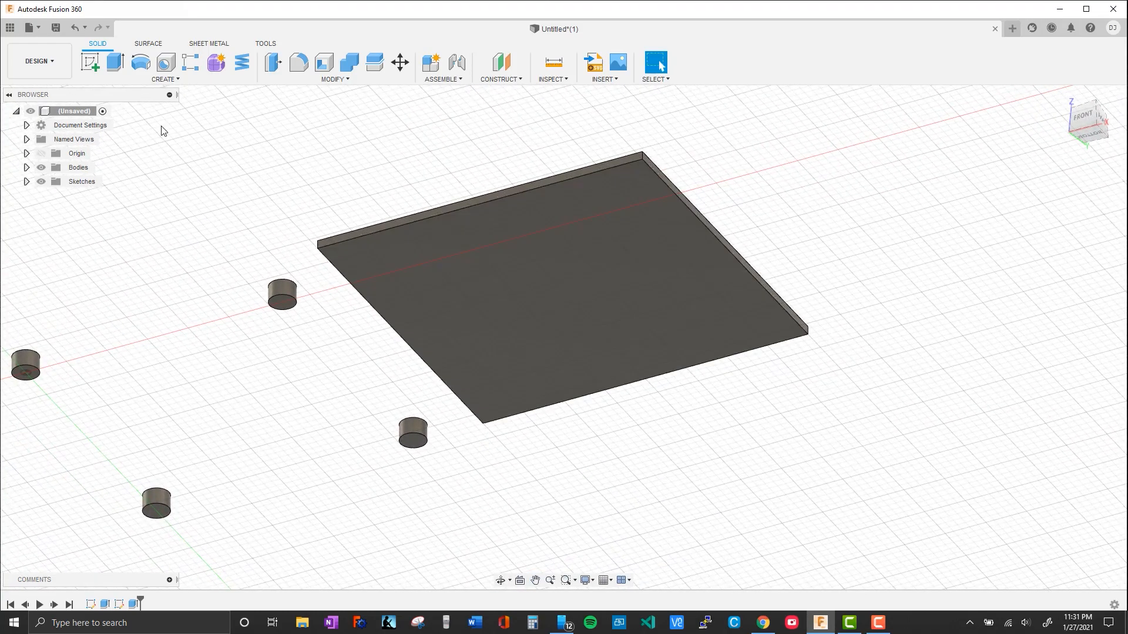
pyautogui.click(90, 61)
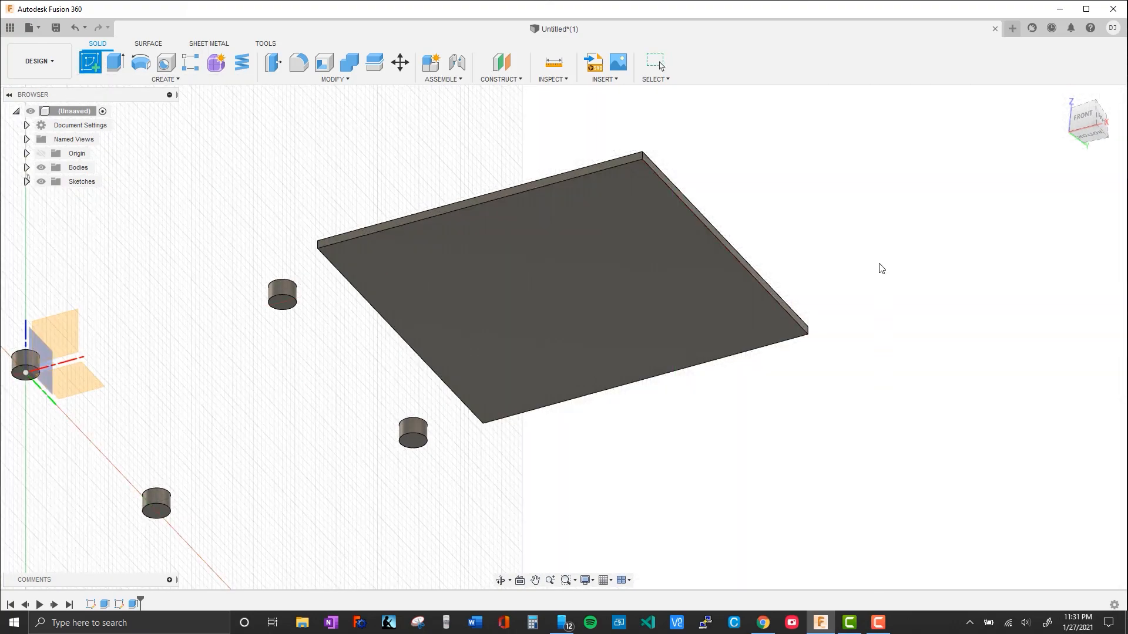
pyautogui.click(617, 319)
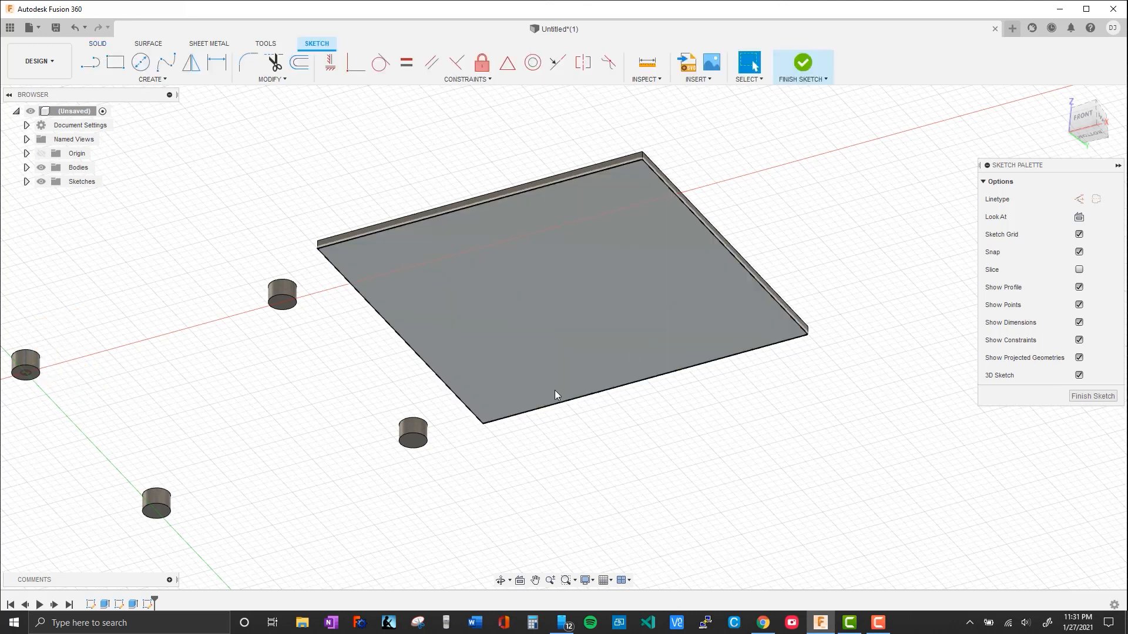
pyautogui.click(90, 62)
pyautogui.click(317, 250)
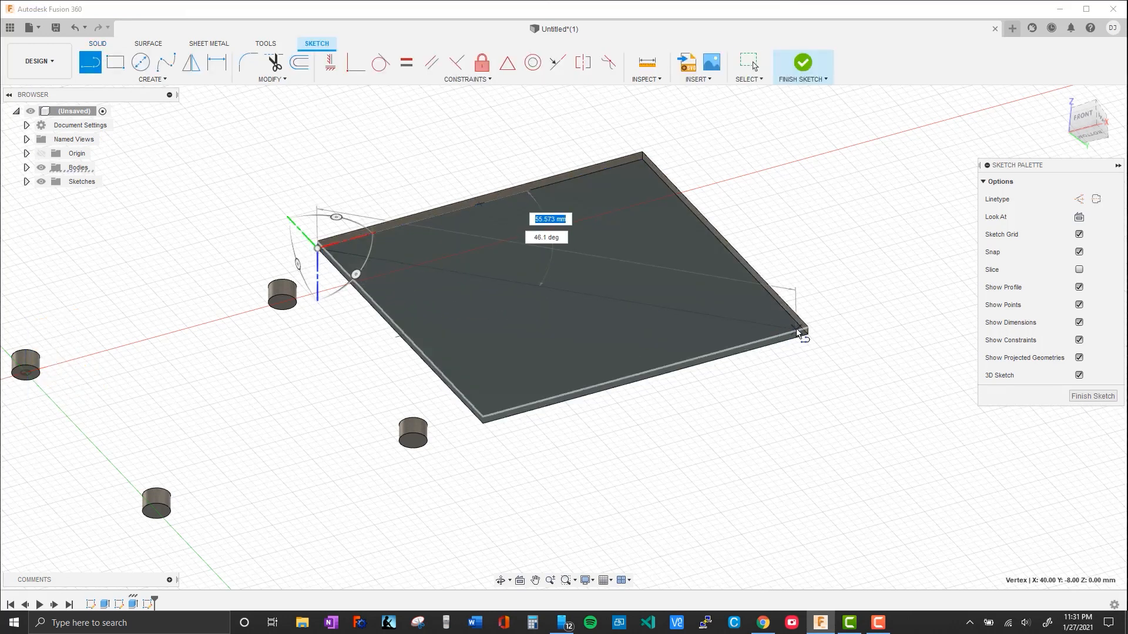
pyautogui.click(805, 334)
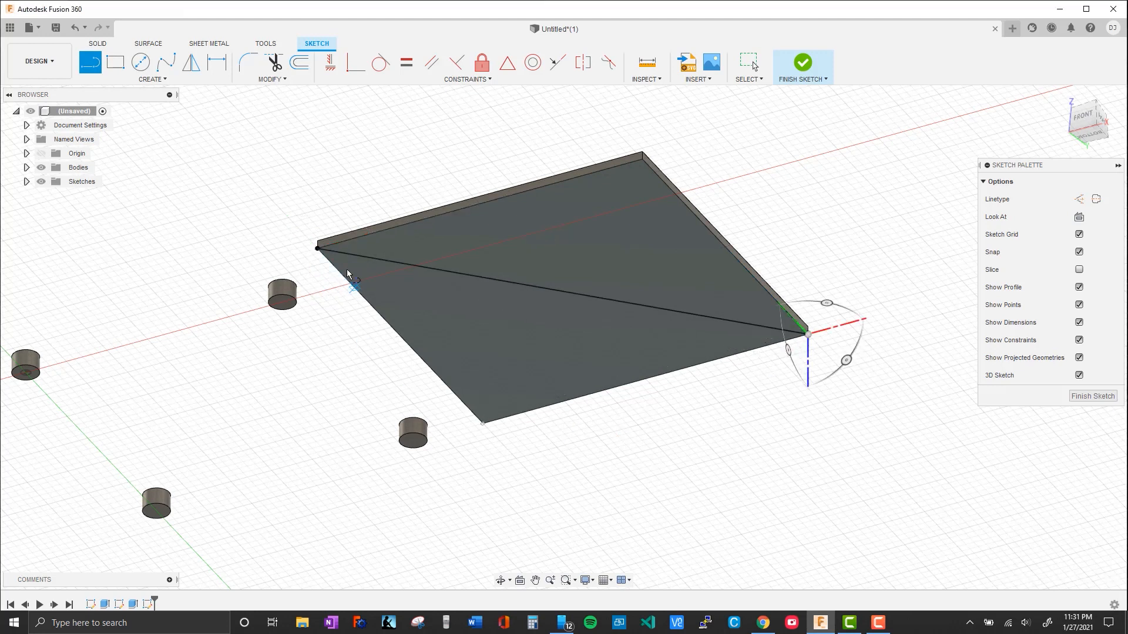
# Draw a line joining the bottom centres of two diagonally opposite cylinders, parallel to the plate's diagonal, and finish the sketch
pyautogui.moveTo(308, 395)
pyautogui.mouseDown(button='middle')
pyautogui.moveTo(551, 325)
pyautogui.moveTo(555, 339)
pyautogui.mouseUp(button='middle')
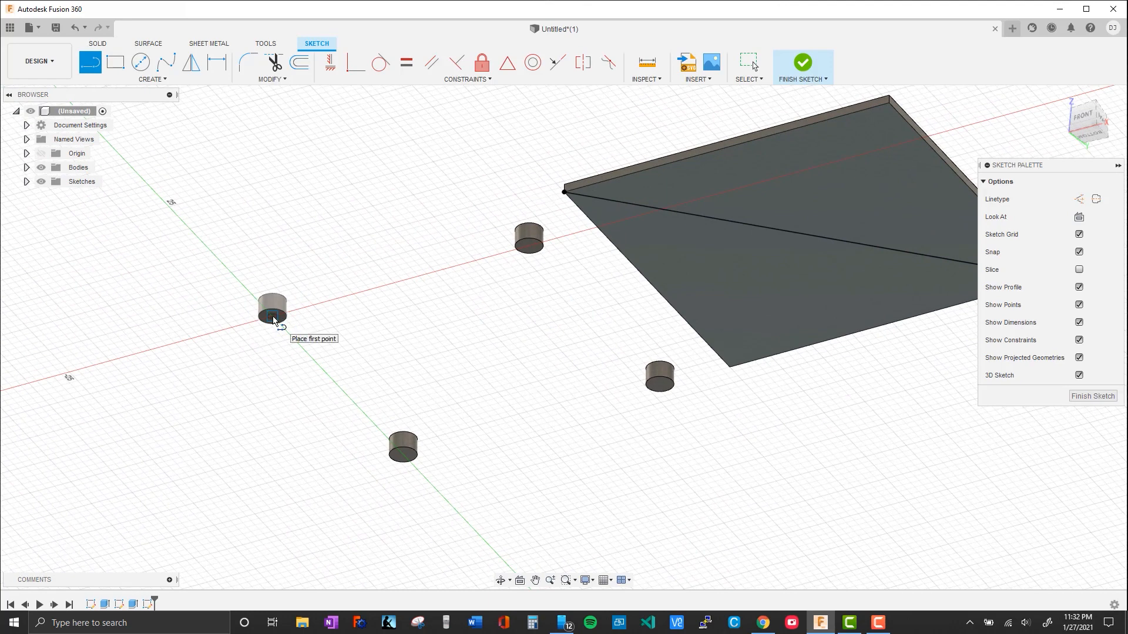
pyautogui.scroll(-1, 738, 428)
pyautogui.click(319, 297)
pyautogui.click(672, 358)
pyautogui.scroll(4, 688, 354)
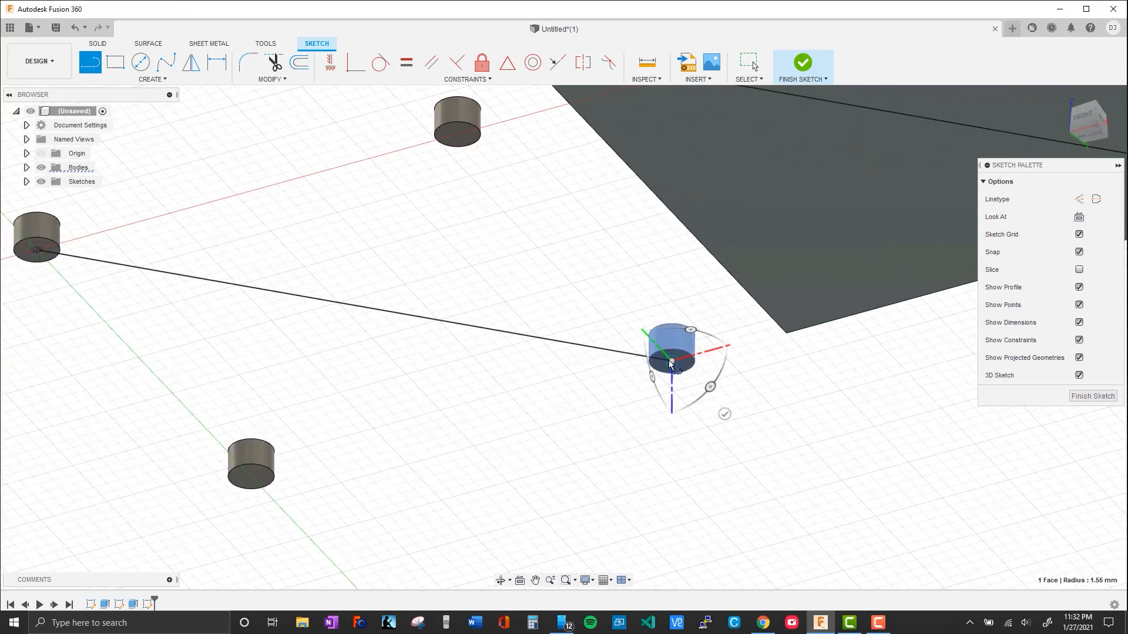
pyautogui.scroll(-4, 533, 349)
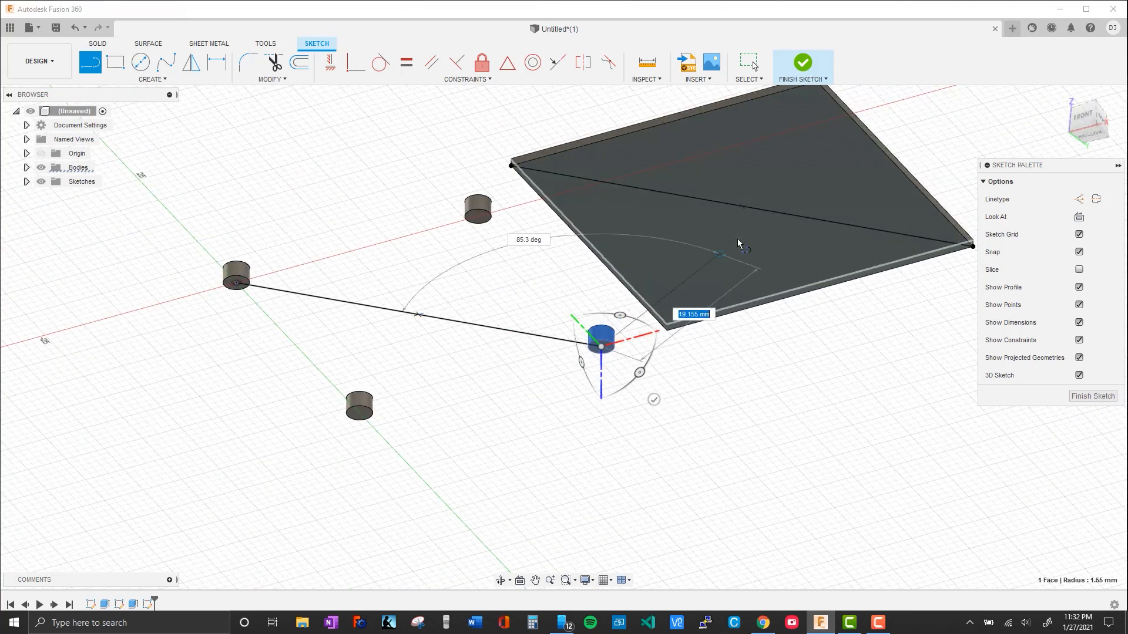
pyautogui.click(802, 63)
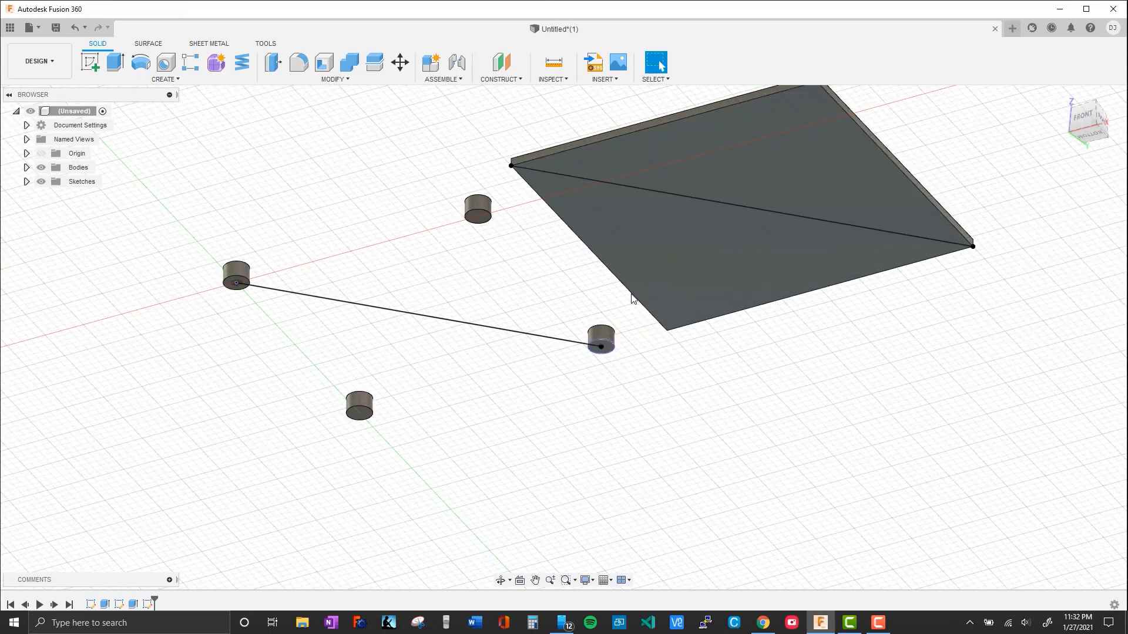
# Move the plate body point to point, from the midpoint of its diagonal to the midpoint of the line between the cylinders
pyautogui.click(685, 248)
pyautogui.keyDown('shift'); pyautogui.click(765, 171); pyautogui.keyUp('shift')
pyautogui.moveTo(750, 403); pyautogui.dragTo(729, 429, button='middle')
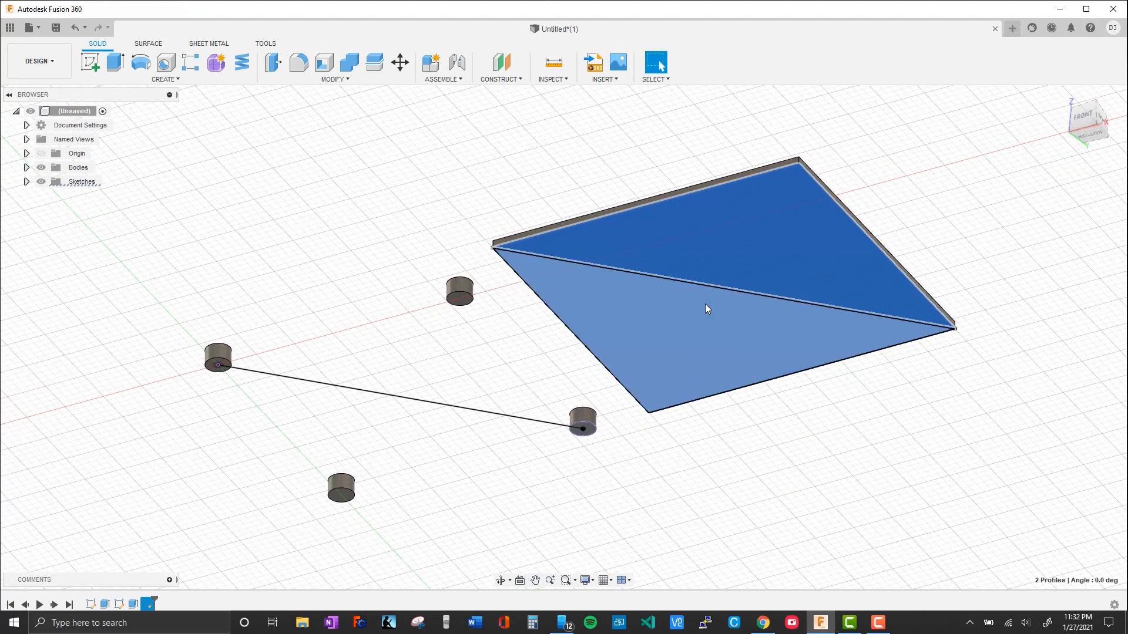
pyautogui.press('m')
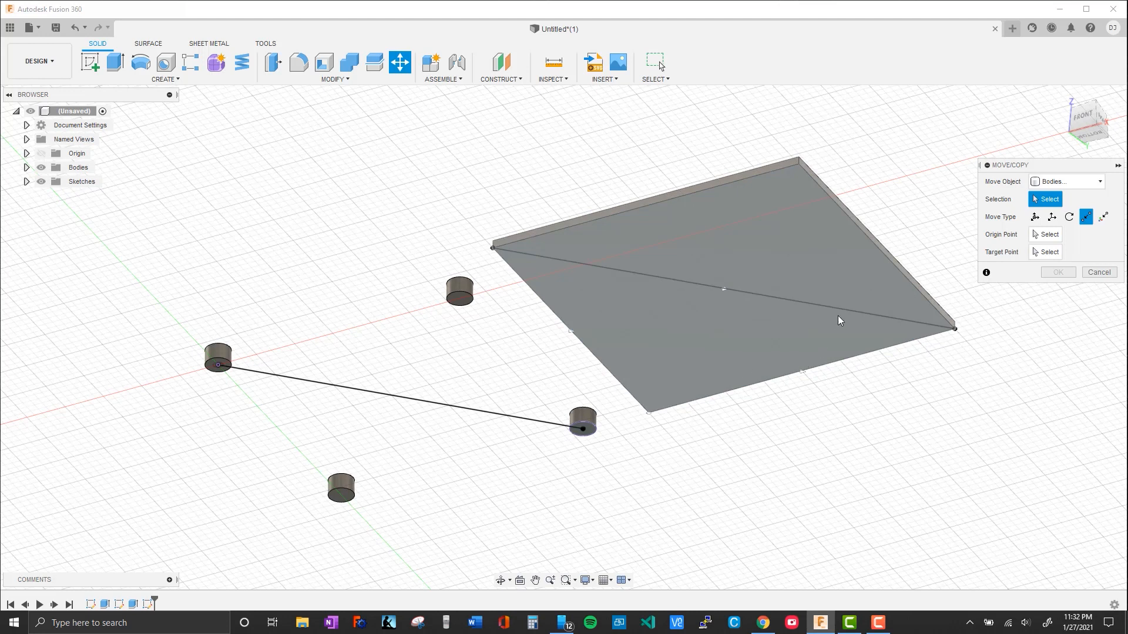
pyautogui.click(1037, 235)
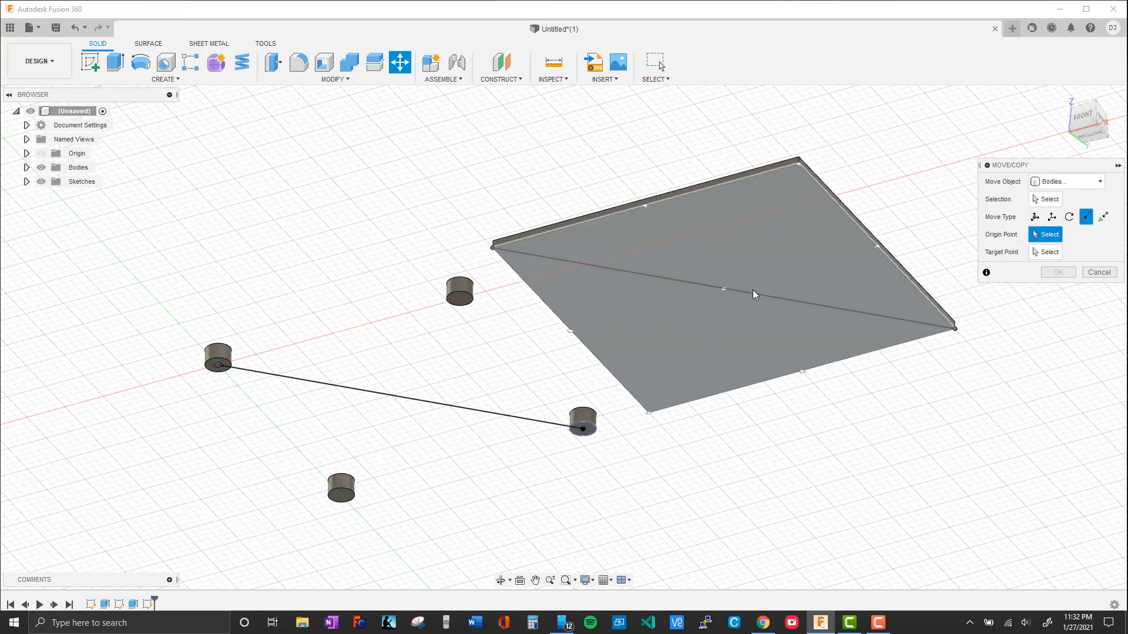
pyautogui.click(725, 290)
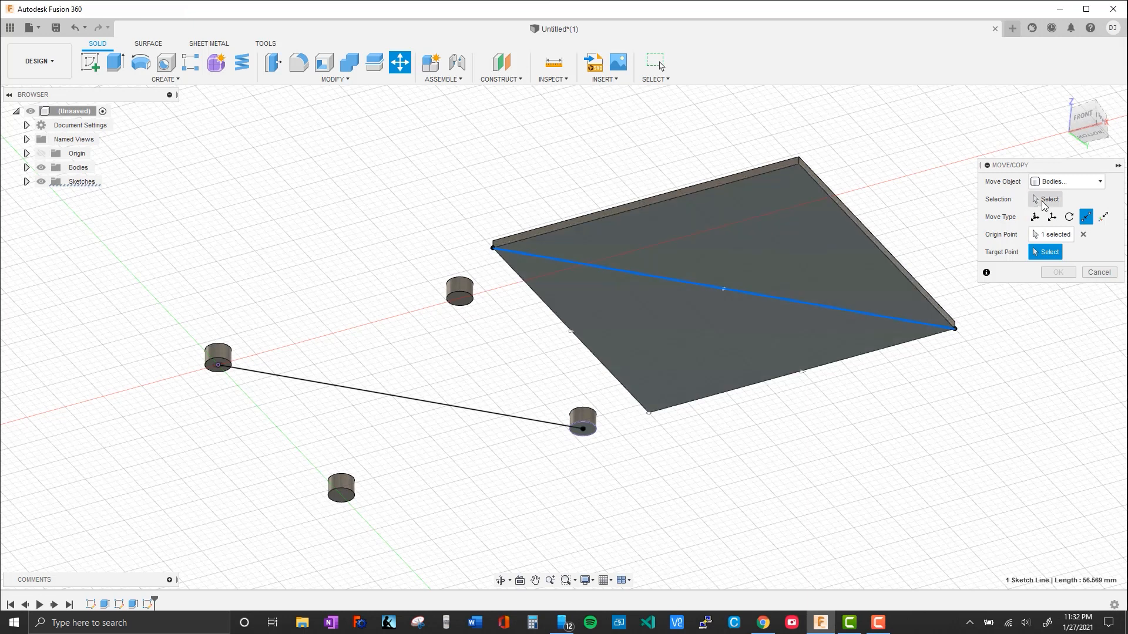
pyautogui.click(1046, 199)
pyautogui.click(750, 350)
pyautogui.click(1046, 235)
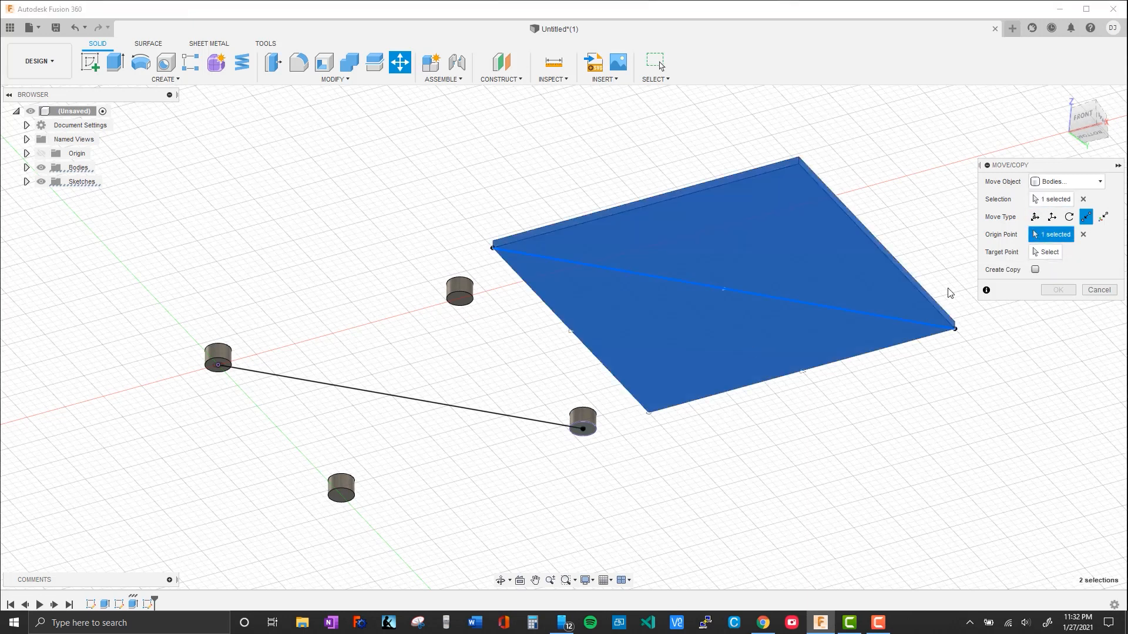
pyautogui.click(1049, 254)
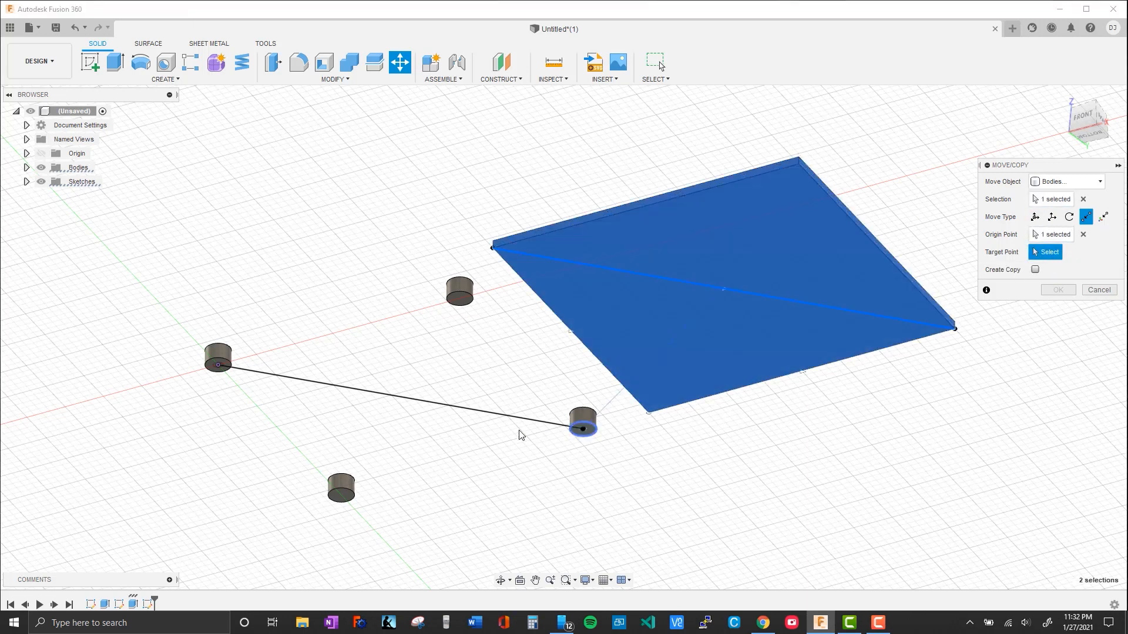
pyautogui.click(399, 401)
pyautogui.moveTo(750, 468)
pyautogui.mouseDown(button='middle')
pyautogui.moveTo(899, 435)
pyautogui.moveTo(846, 475)
pyautogui.moveTo(857, 459)
pyautogui.mouseUp(button='middle')
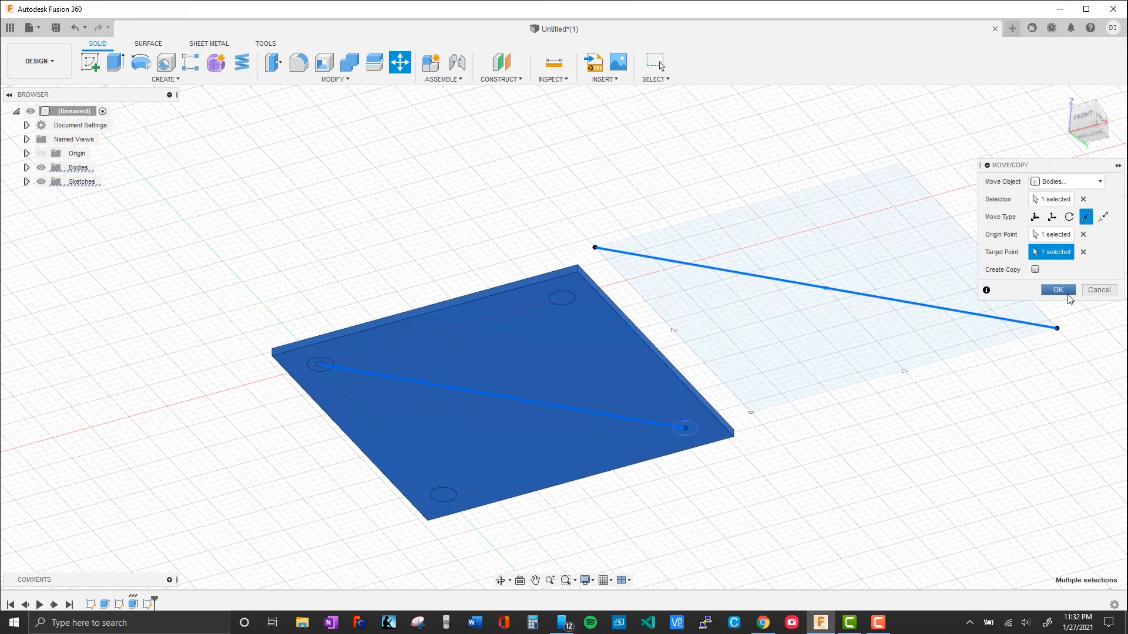
pyautogui.click(1058, 290)
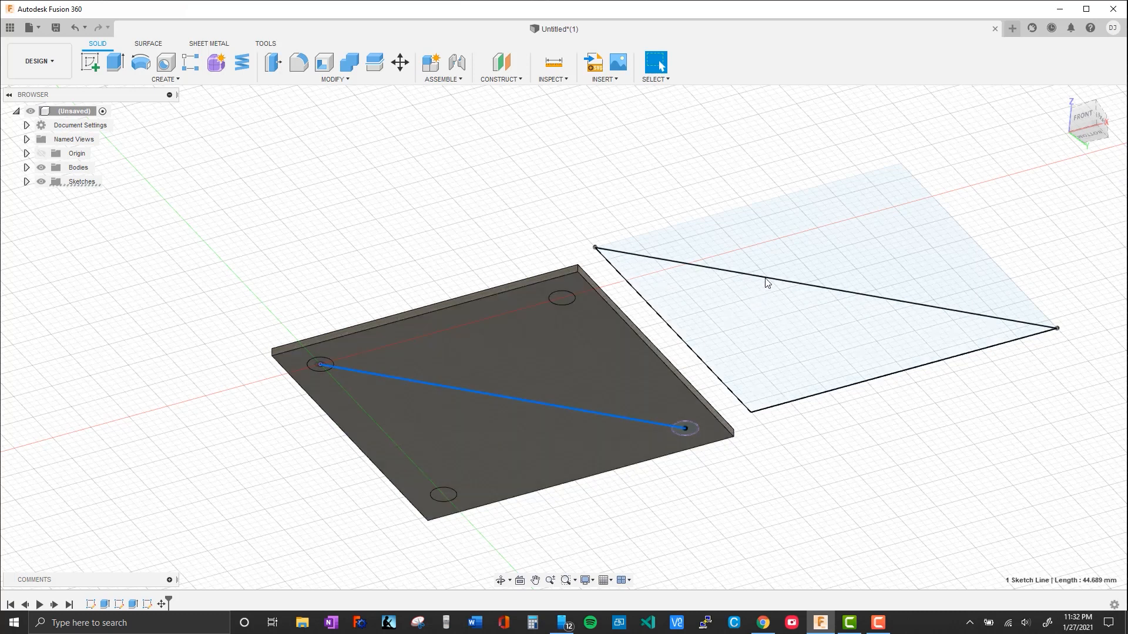
# Delete Sketch3 with the diagonal lines and Sketch2 with the square, accepting the deletion of referenced features
pyautogui.click(767, 280)
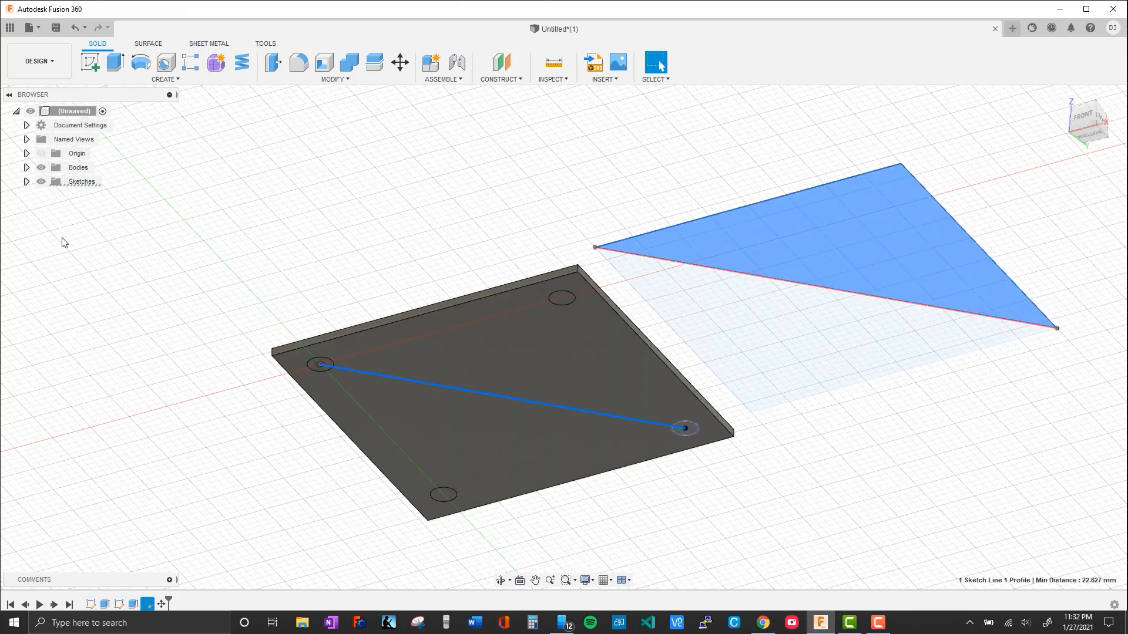
pyautogui.click(26, 181)
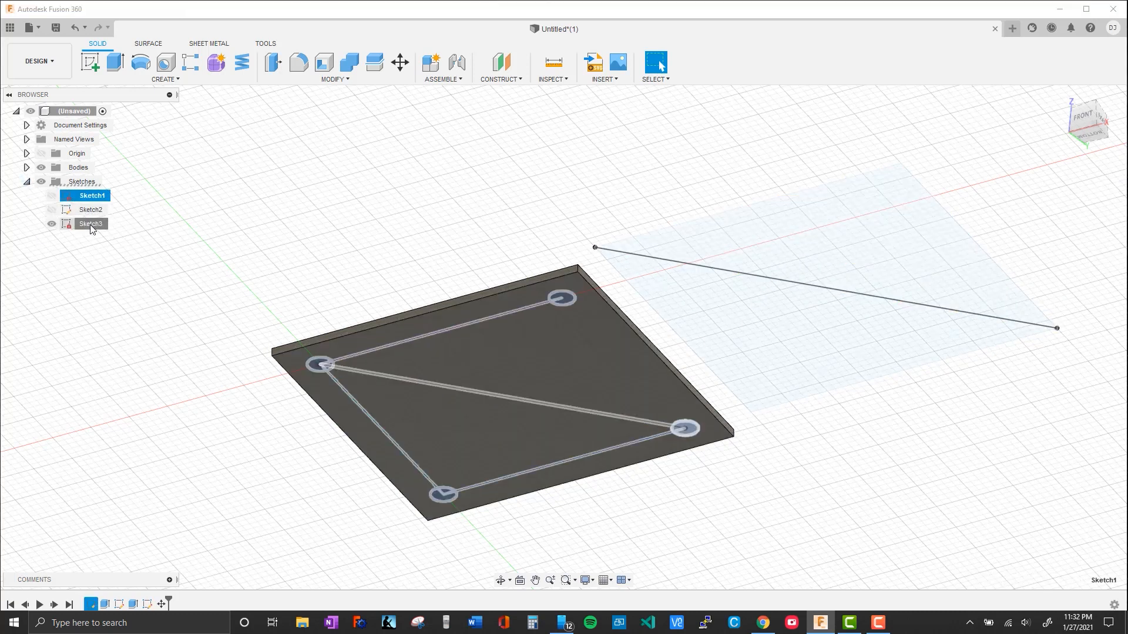
pyautogui.click(91, 226)
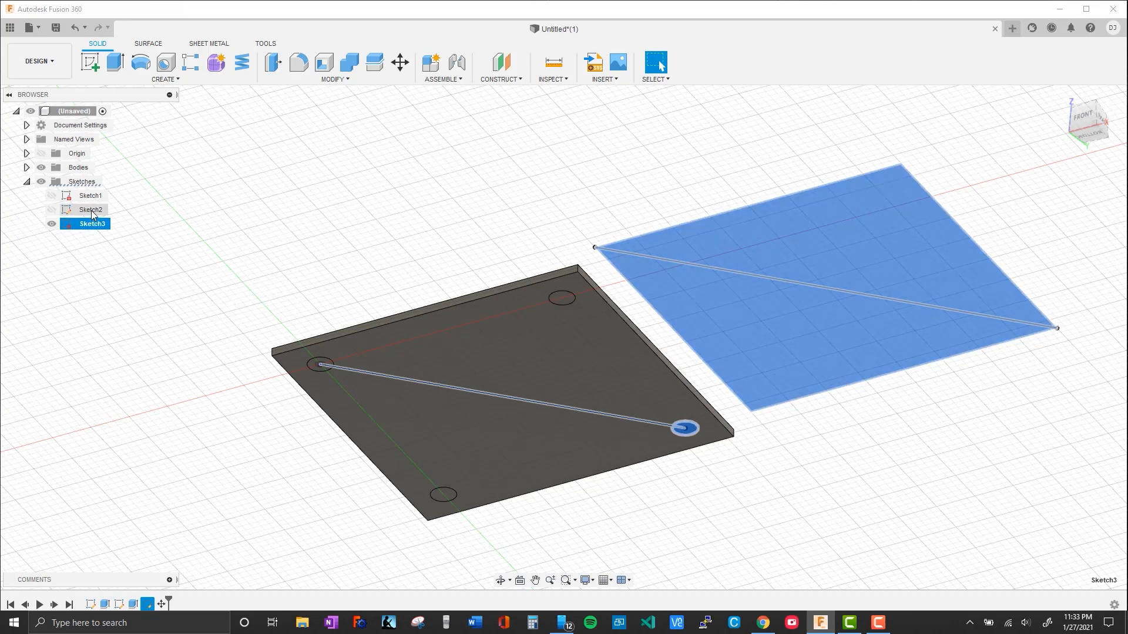
pyautogui.press('Delete')
pyautogui.click(522, 339)
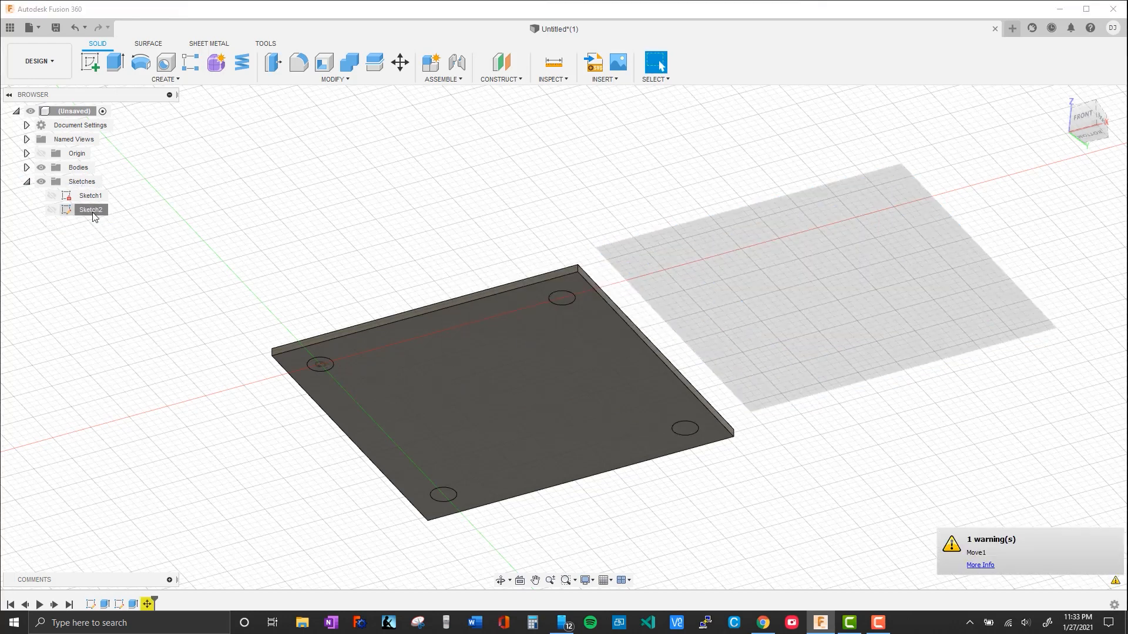
pyautogui.press('Delete')
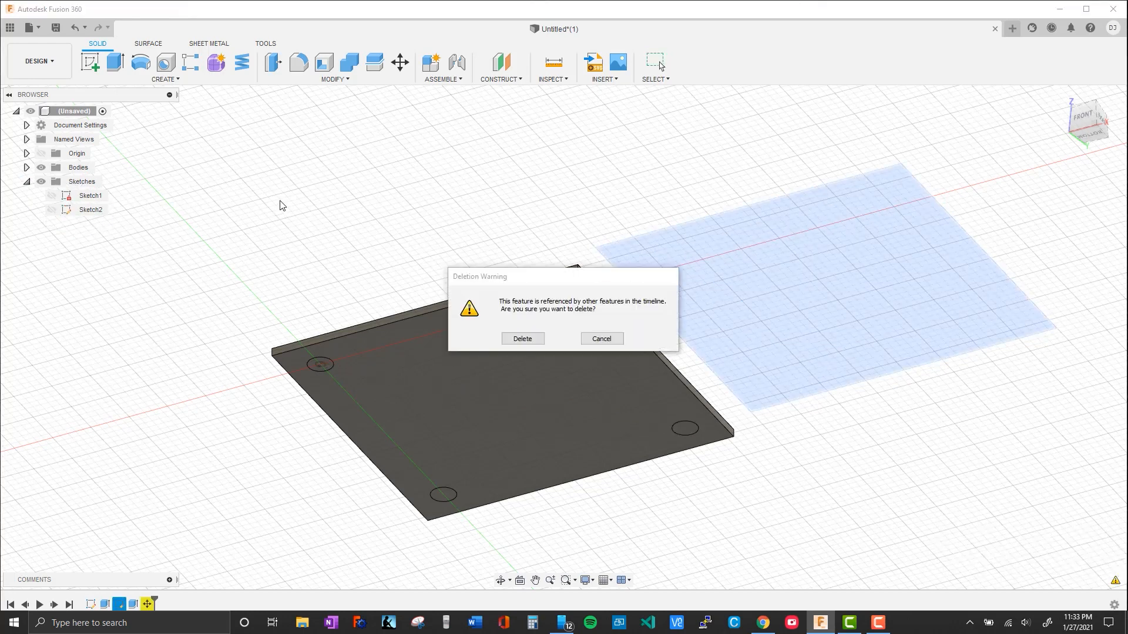
pyautogui.click(506, 340)
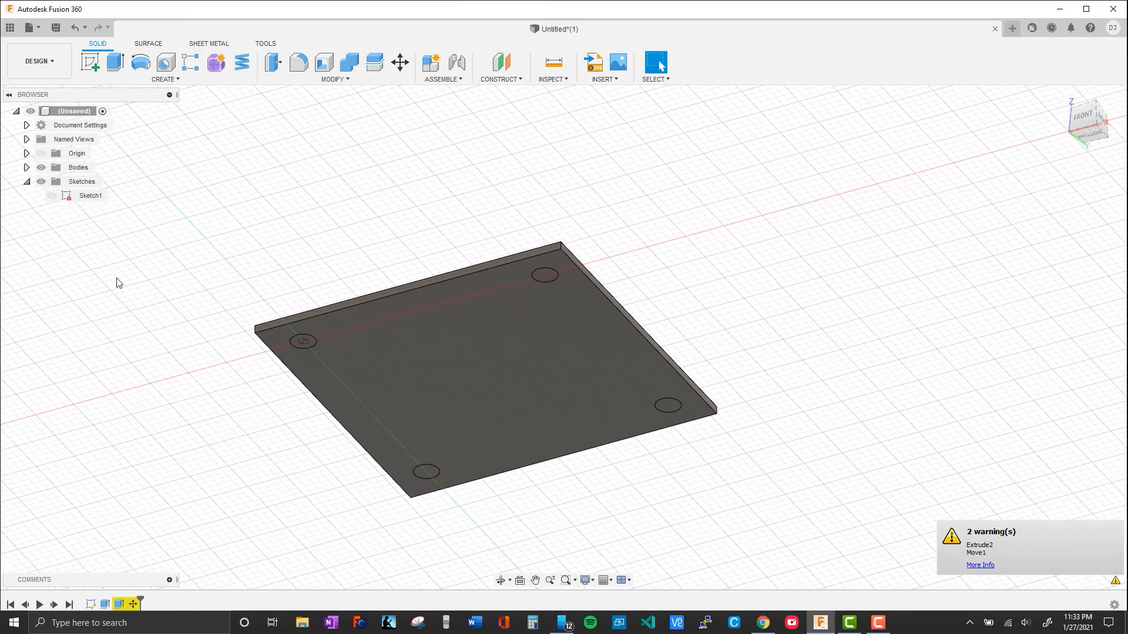
# Extrude the top faces of all four cylinders by -15 mm as a cut through the plate
pyautogui.keyDown('shift'); pyautogui.moveTo(355, 212); pyautogui.dragTo(482, 305, button='middle'); pyautogui.keyUp('shift')
pyautogui.click(467, 172)
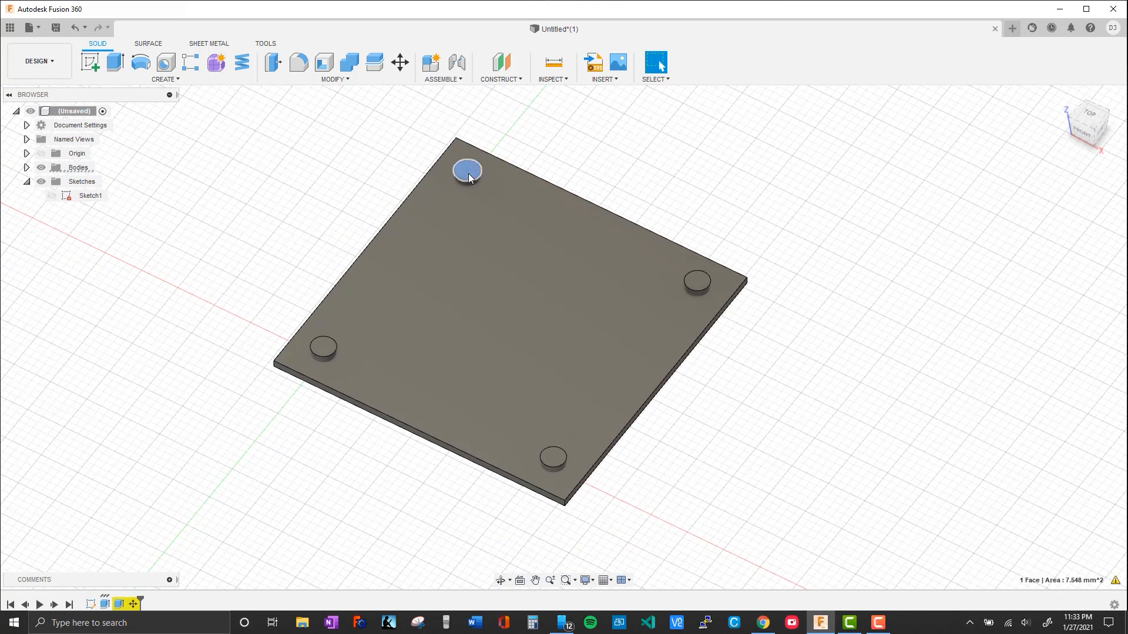
pyautogui.keyDown('ctrl'); pyautogui.click(323, 346); pyautogui.keyUp('ctrl')
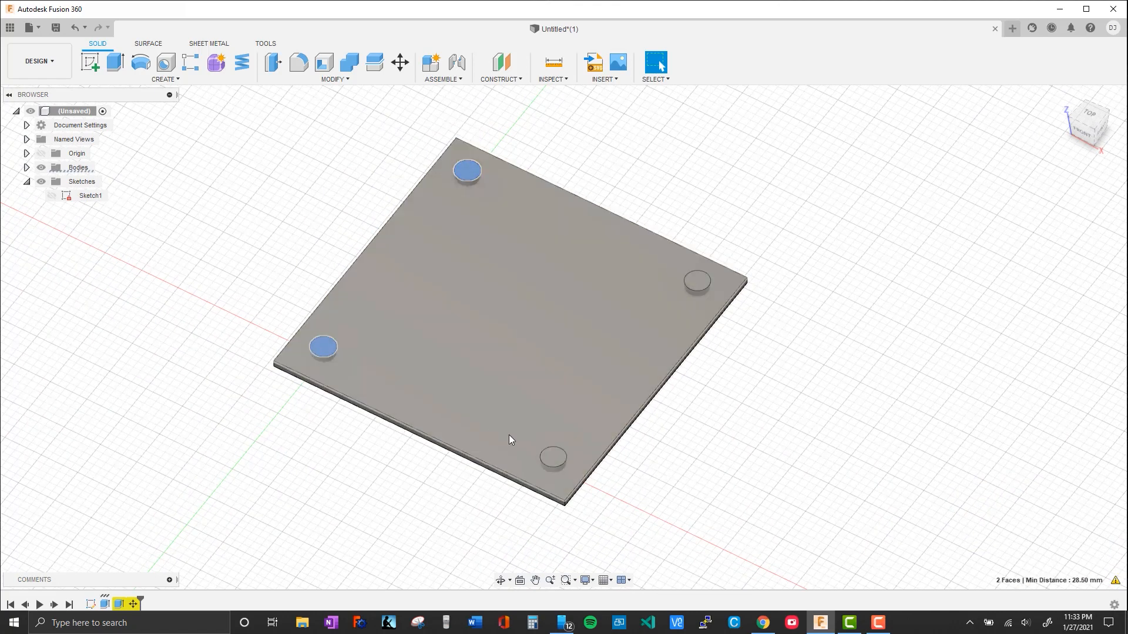
pyautogui.keyDown('ctrl'); pyautogui.click(553, 457); pyautogui.keyUp('ctrl')
pyautogui.keyDown('ctrl'); pyautogui.click(696, 281); pyautogui.keyUp('ctrl')
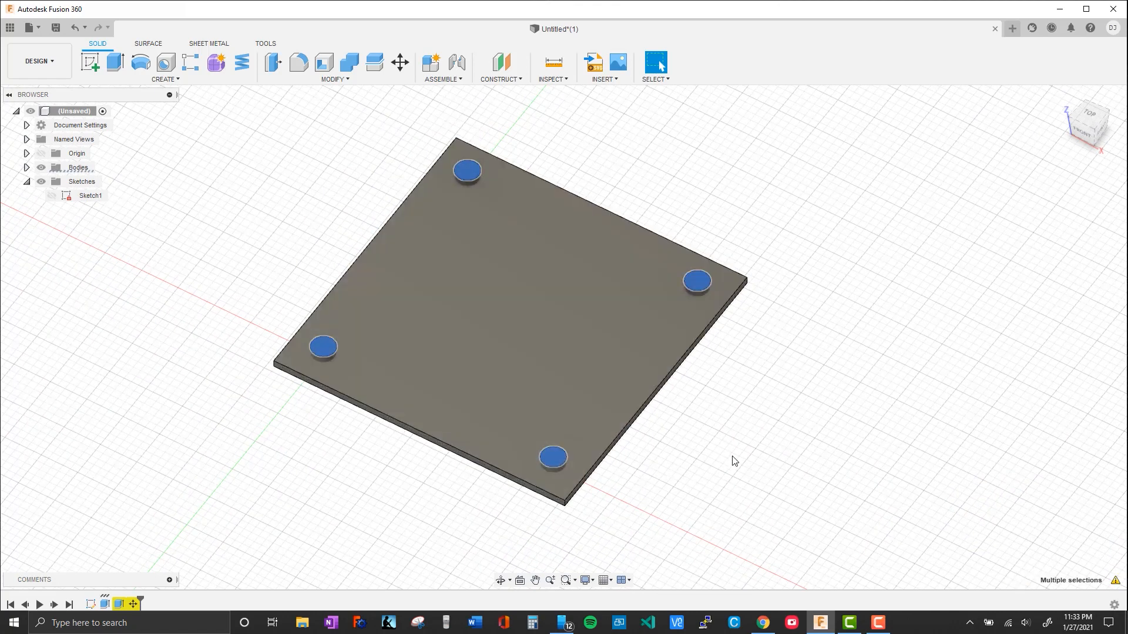
pyautogui.press('e')
pyautogui.moveTo(702, 277); pyautogui.dragTo(703, 359)
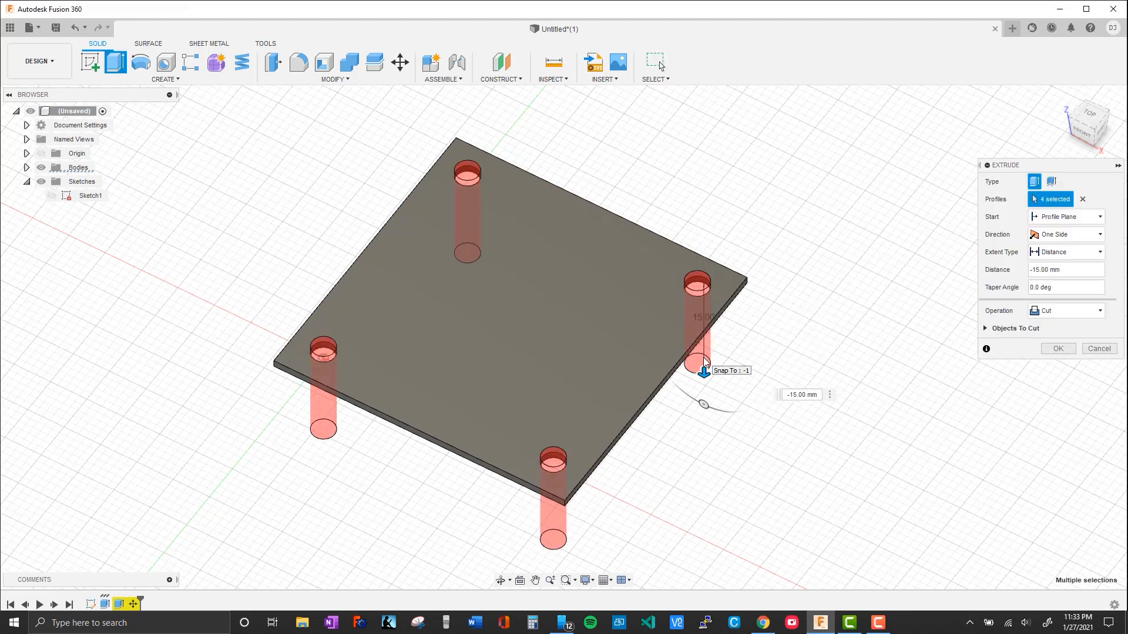
pyautogui.press('Return')
# Inspect the four holes in the plate from several angles and return to the top view
pyautogui.moveTo(489, 355); pyautogui.dragTo(425, 387, button='middle')
pyautogui.keyDown('shift'); pyautogui.moveTo(268, 437); pyautogui.dragTo(304, 465, button='middle'); pyautogui.keyUp('shift')
pyautogui.moveTo(421, 382); pyautogui.dragTo(527, 392, button='middle')
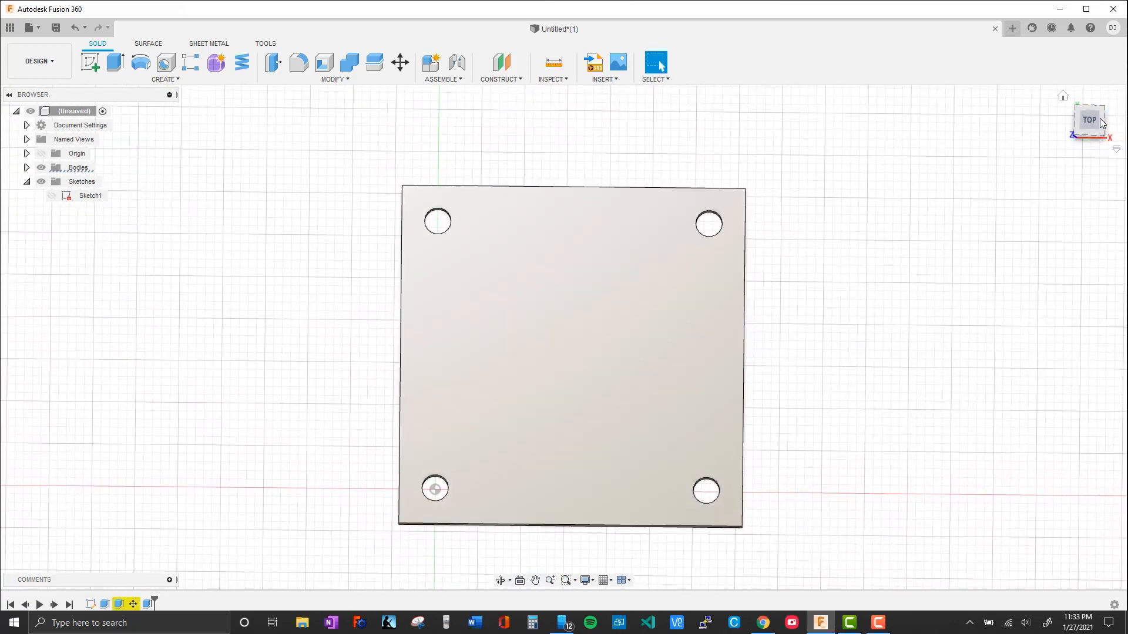
pyautogui.click(1092, 118)
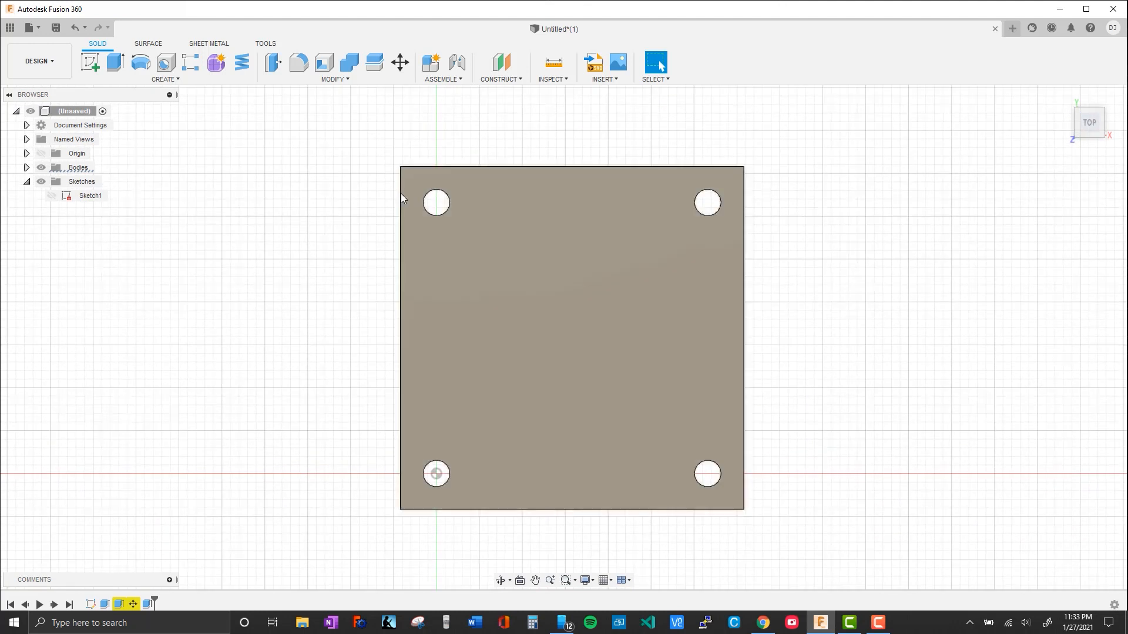
pyautogui.moveTo(812, 385); pyautogui.dragTo(613, 396, button='middle')
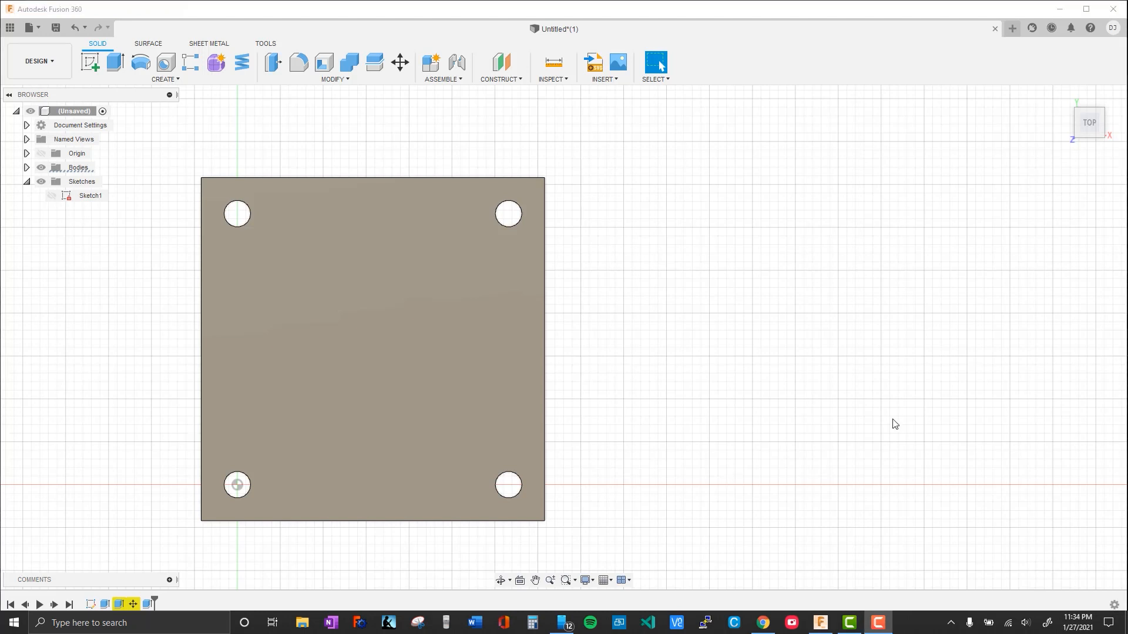
pyautogui.moveTo(709, 465); pyautogui.dragTo(629, 443, button='middle')
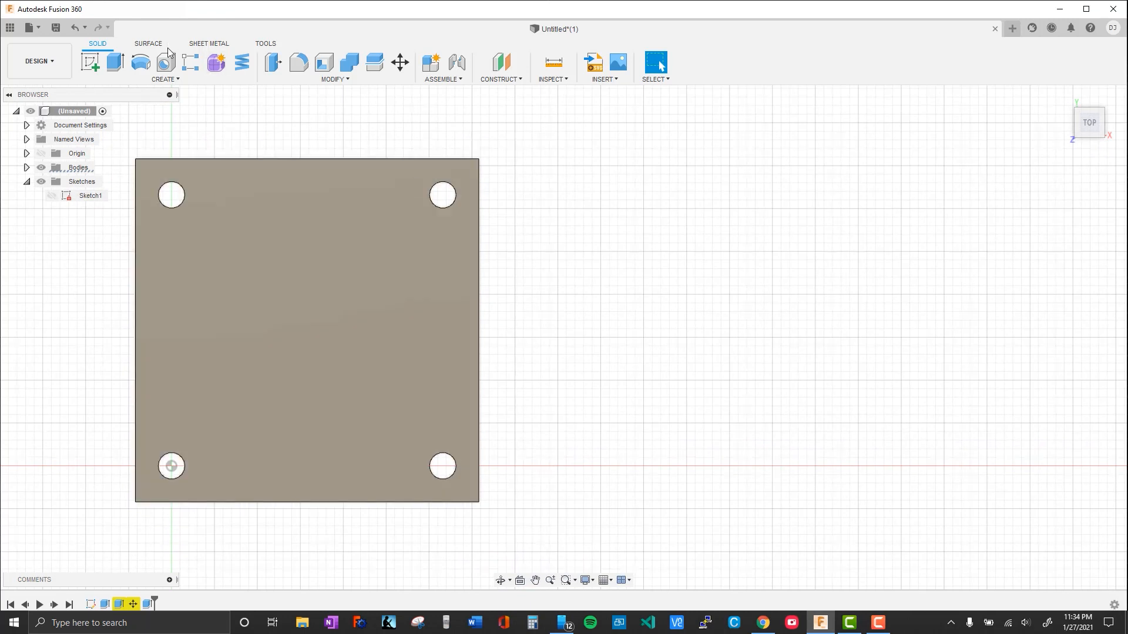
pyautogui.click(177, 82)
pyautogui.moveTo(135, 340)
pyautogui.click(666, 303)
pyautogui.keyDown('shift'); pyautogui.moveTo(624, 517); pyautogui.dragTo(615, 423, button='middle'); pyautogui.keyUp('shift')
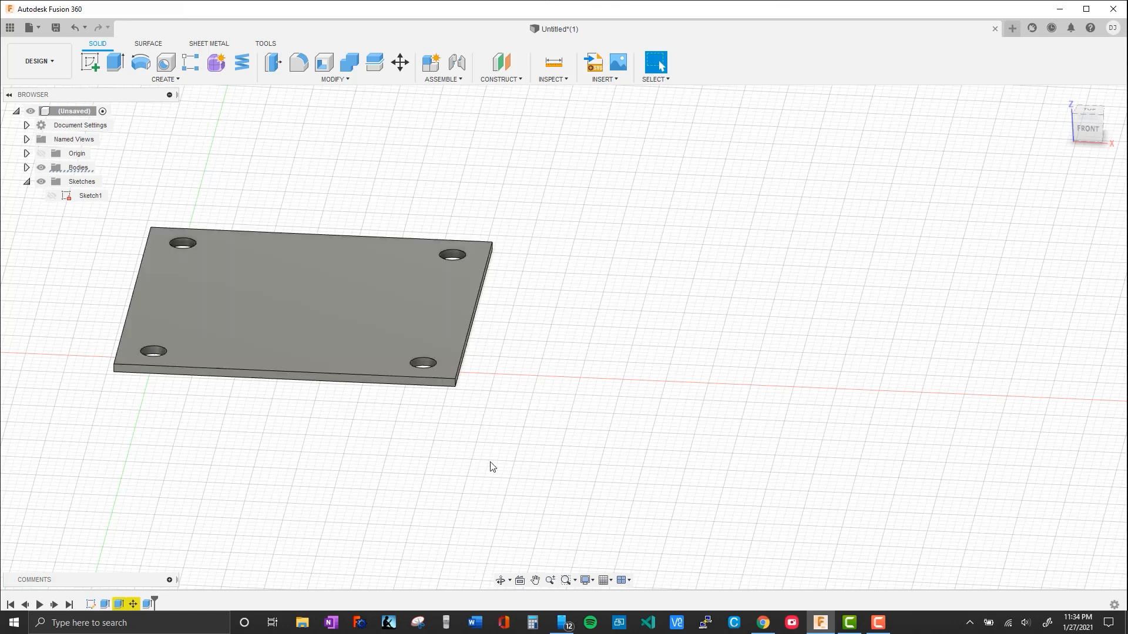
pyautogui.scroll(-4, 621, 350)
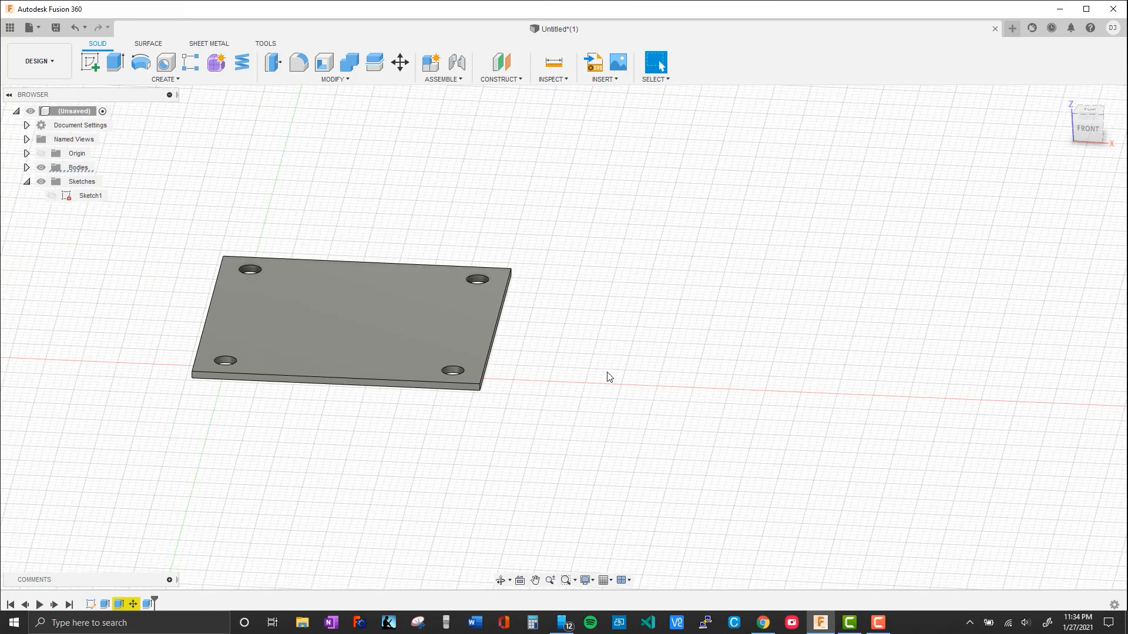
# Start a new sketch on the underside of the plate
pyautogui.moveTo(624, 361); pyautogui.dragTo(505, 361, button='middle')
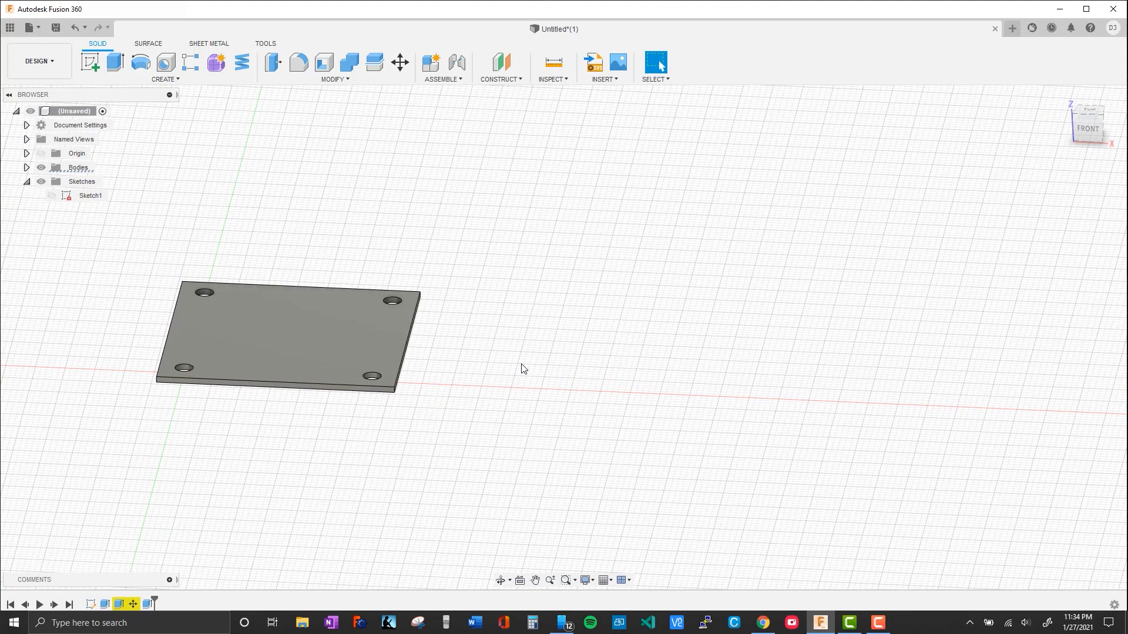
pyautogui.moveTo(496, 350); pyautogui.dragTo(456, 386, button='middle')
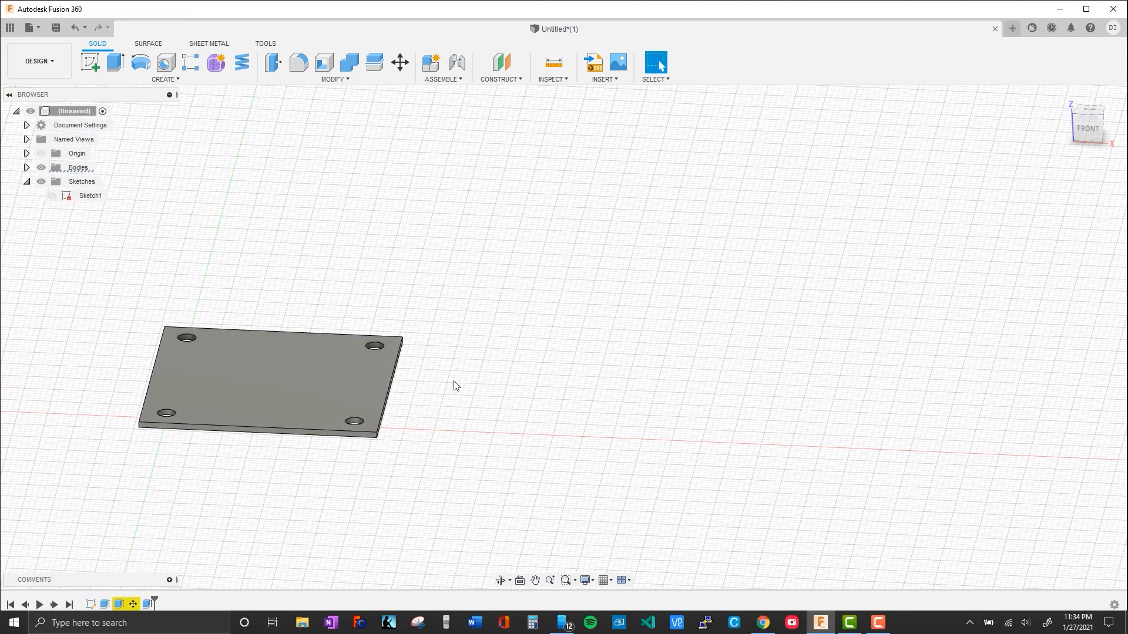
pyautogui.click(92, 62)
pyautogui.keyDown('shift'); pyautogui.moveTo(162, 464); pyautogui.dragTo(422, 451, button='middle'); pyautogui.keyUp('shift')
pyautogui.click(272, 395)
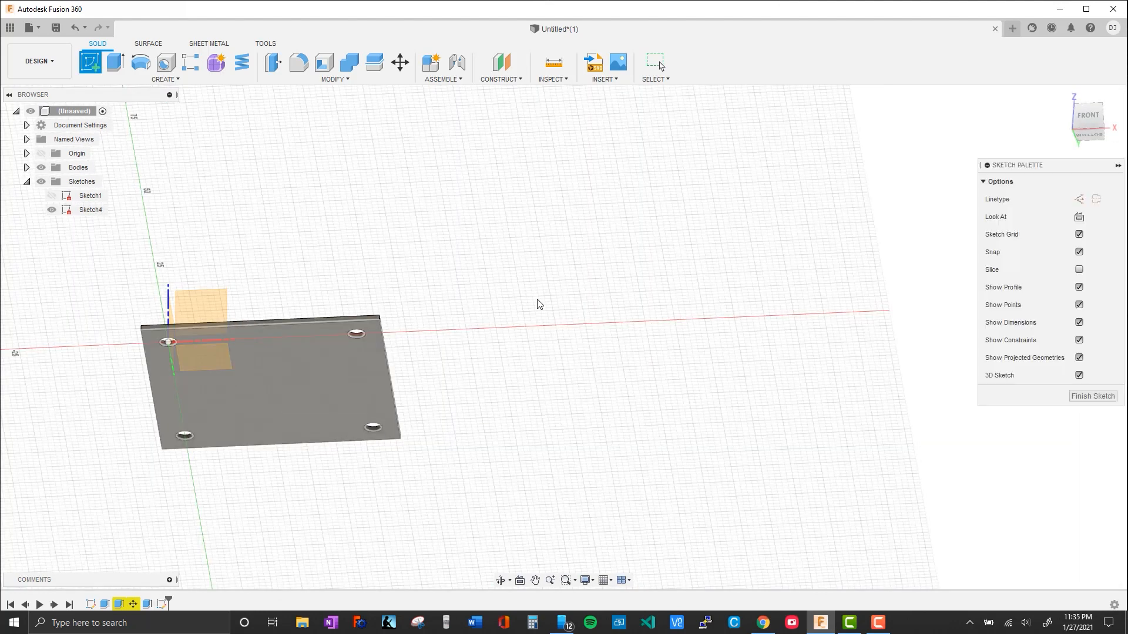
pyautogui.keyDown('shift'); pyautogui.moveTo(377, 286); pyautogui.dragTo(272, 216, button='middle'); pyautogui.keyUp('shift')
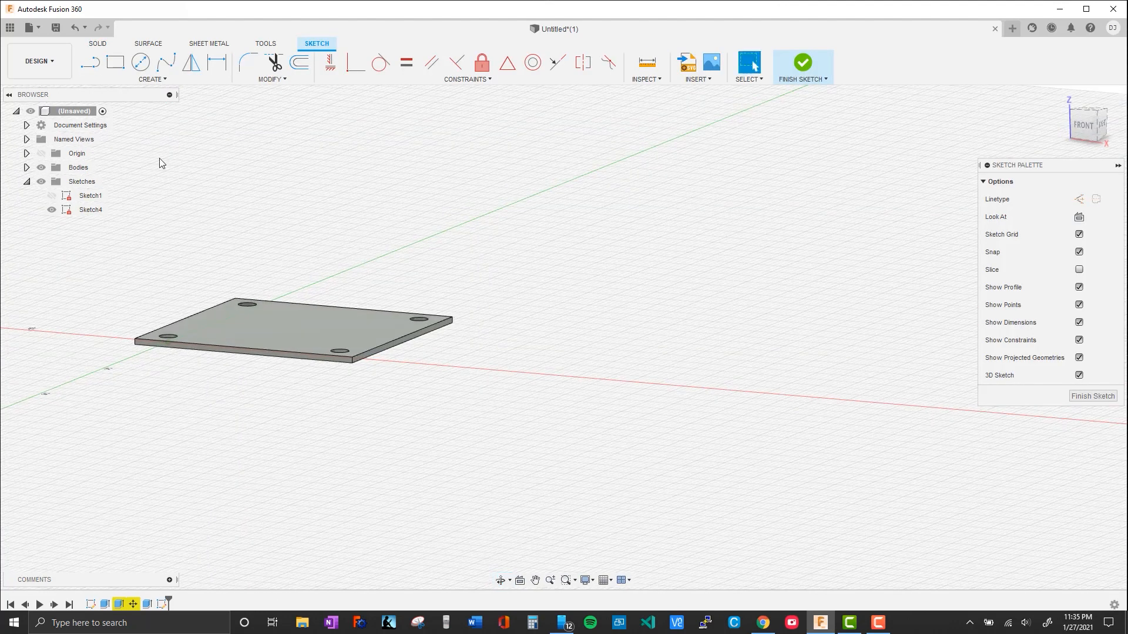
# Draw a 200 mm line from the plate's front corner along its front edge in the X direction and finish the sketch
pyautogui.click(91, 62)
pyautogui.click(135, 344)
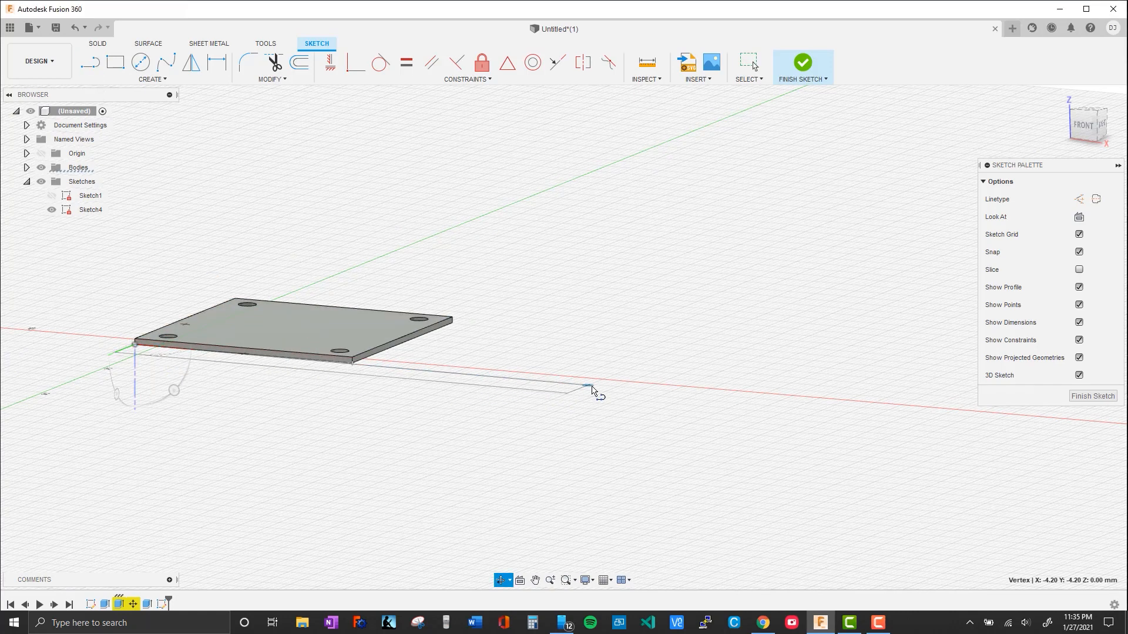
pyautogui.keyDown('shift'); pyautogui.moveTo(592, 391); pyautogui.dragTo(632, 416, button='middle'); pyautogui.keyUp('shift')
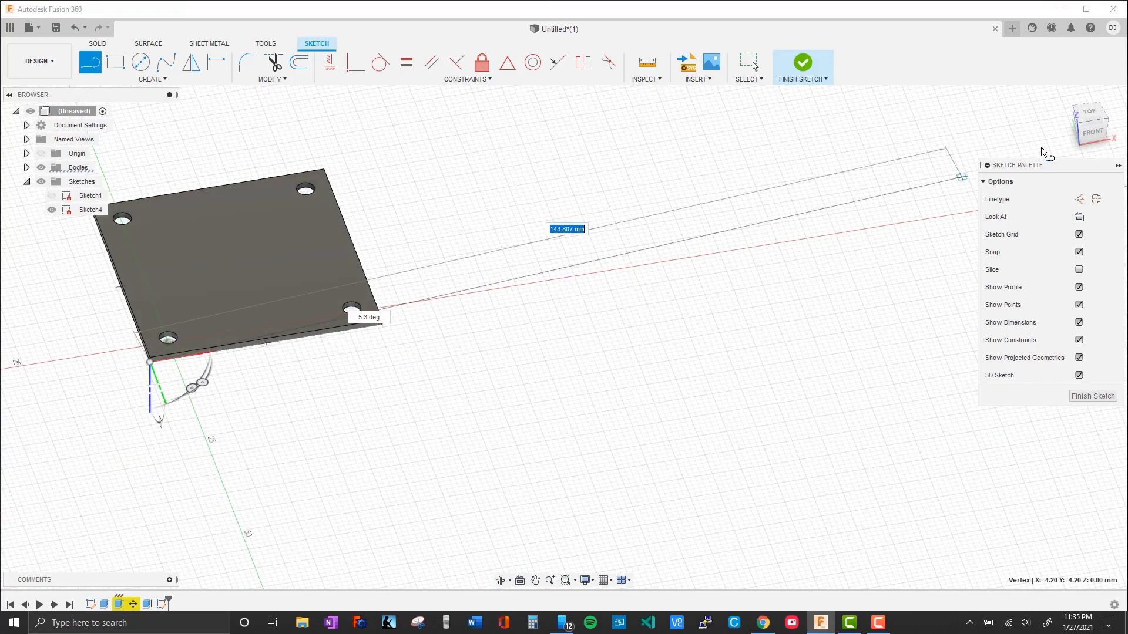
pyautogui.click(1090, 115)
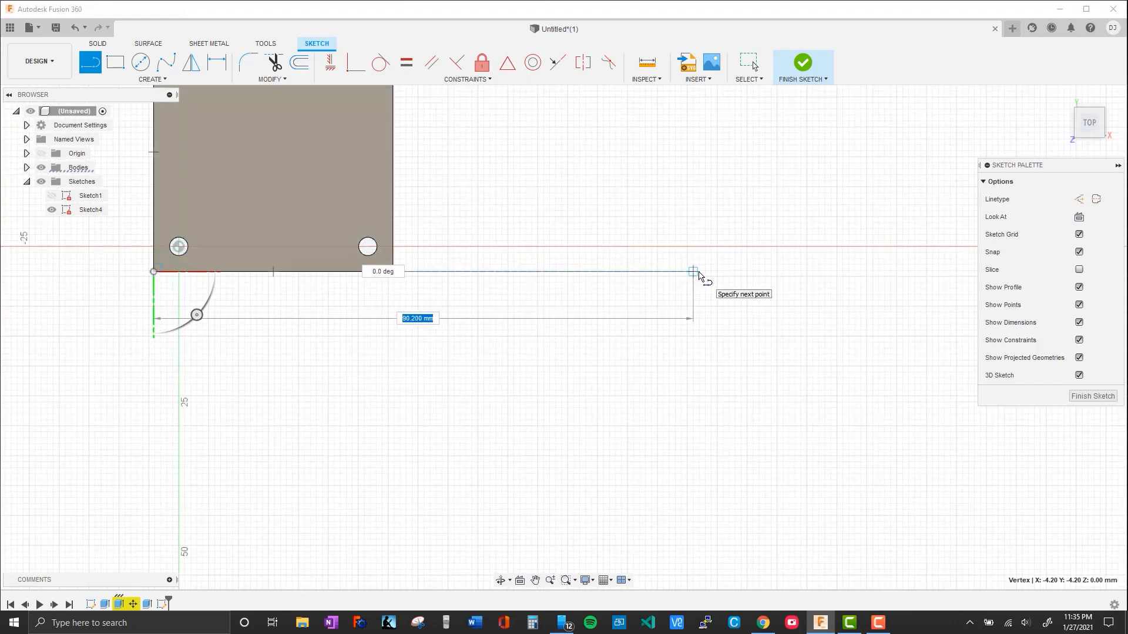
pyautogui.write('200')
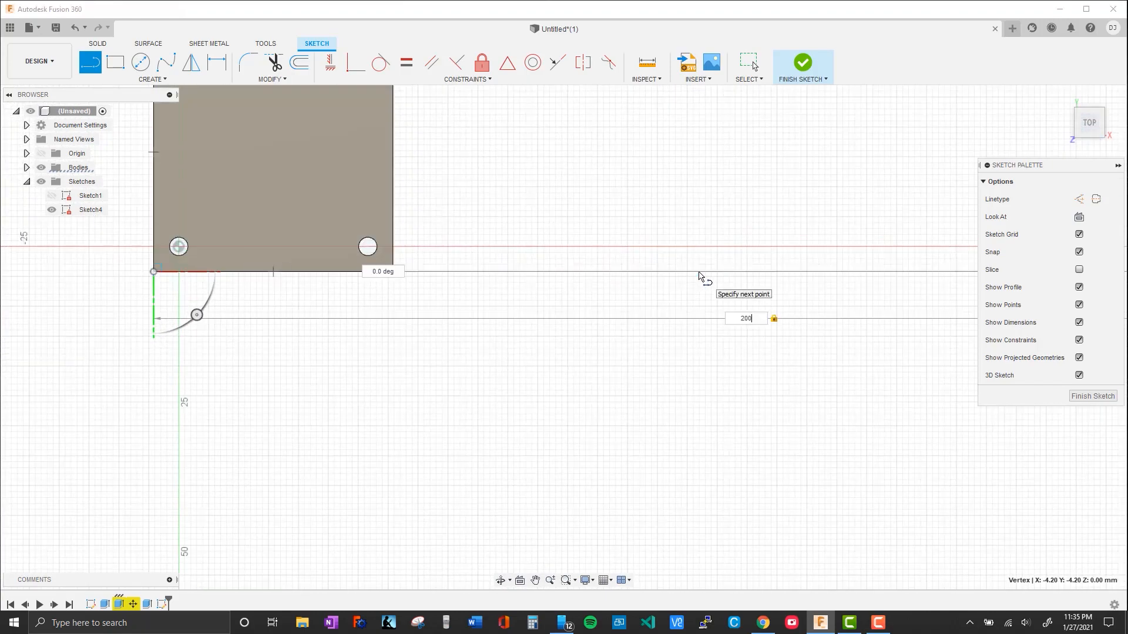
pyautogui.press('Return')
pyautogui.scroll(4, 697, 292)
pyautogui.scroll(-5, 733, 432)
pyautogui.scroll(-2, 743, 393)
pyautogui.moveTo(864, 303); pyautogui.dragTo(590, 353, button='middle')
pyautogui.click(795, 61)
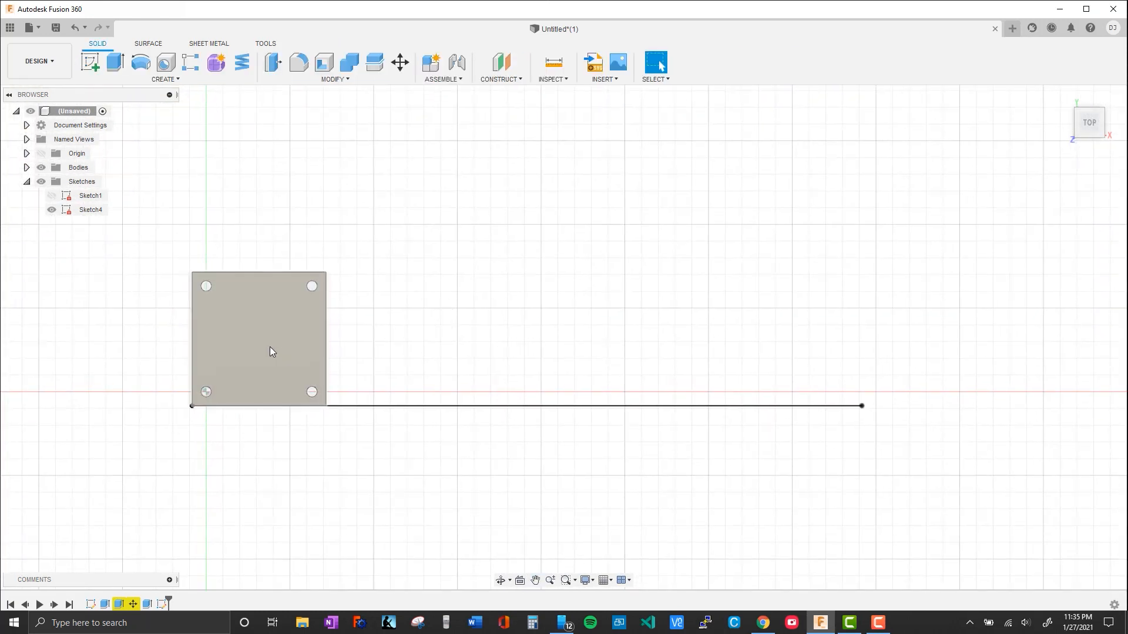
# Create a rectangular pattern of the plate body along the 200 mm line, with a quantity of 4 over a 160 mm extent
pyautogui.click(158, 81)
pyautogui.click(159, 80)
pyautogui.click(159, 80)
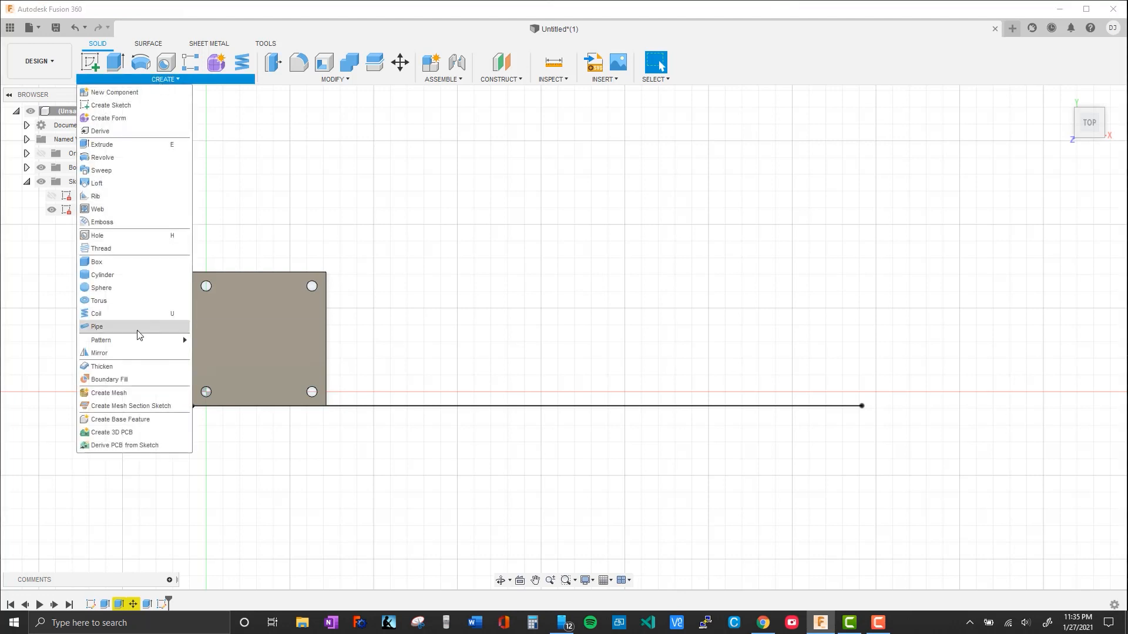
pyautogui.moveTo(138, 340)
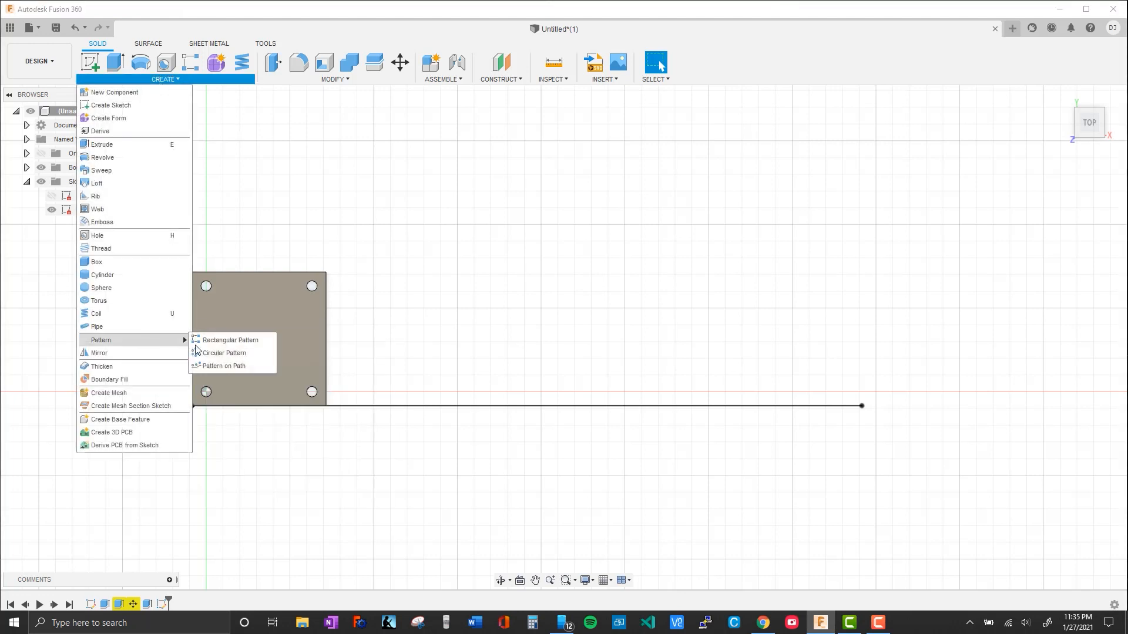
pyautogui.click(246, 343)
pyautogui.click(245, 336)
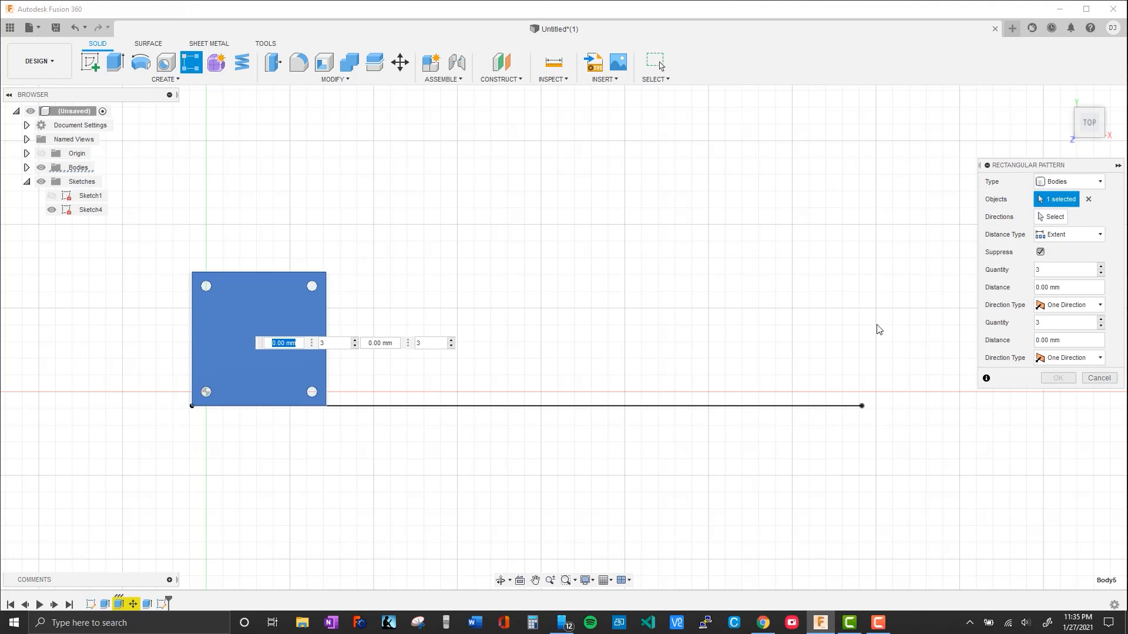
pyautogui.click(1051, 216)
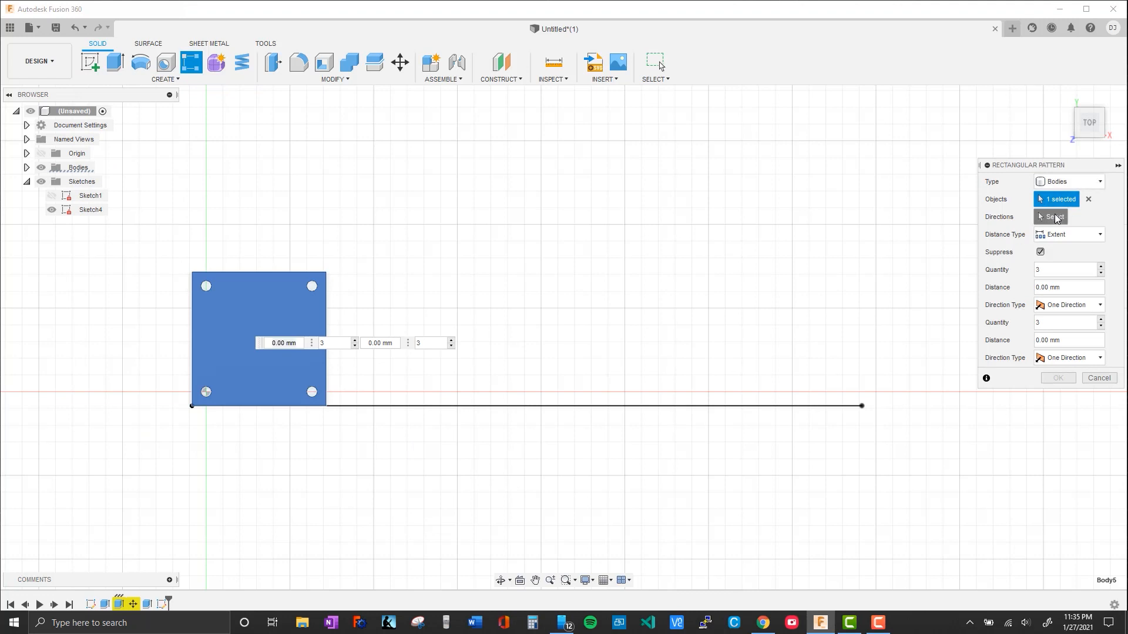
pyautogui.click(612, 407)
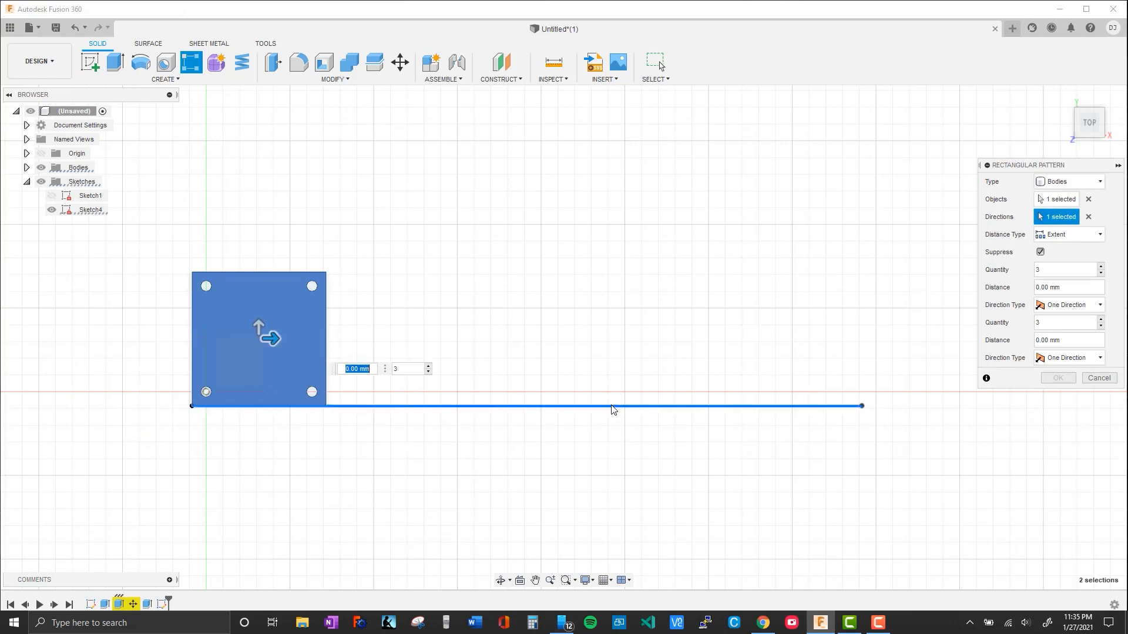
pyautogui.moveTo(270, 335); pyautogui.dragTo(806, 347)
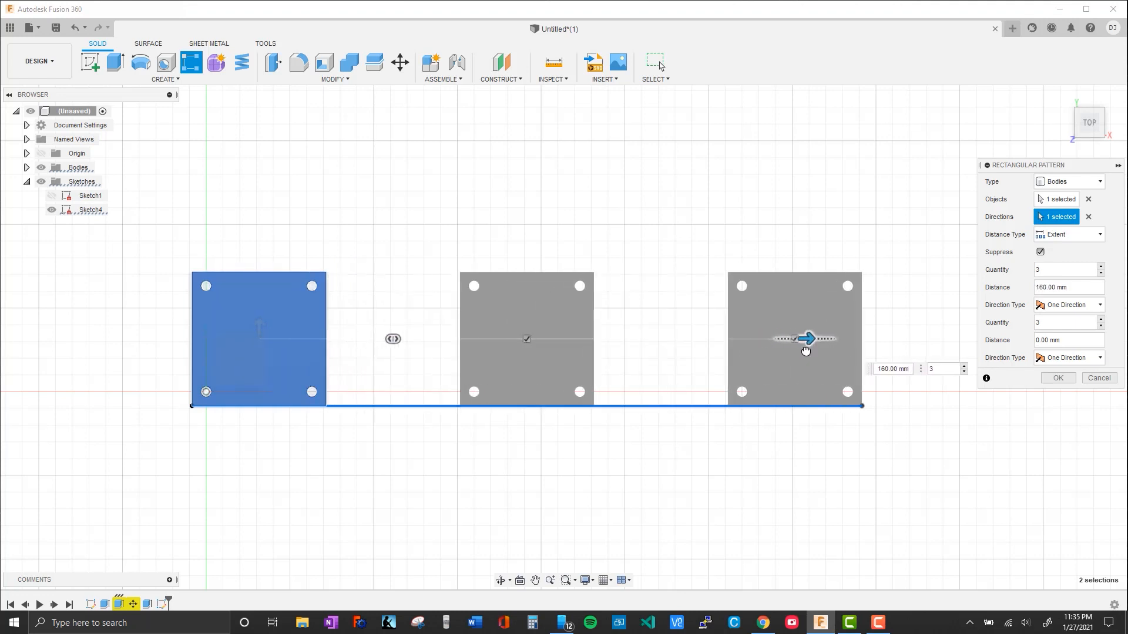
pyautogui.press('Tab')
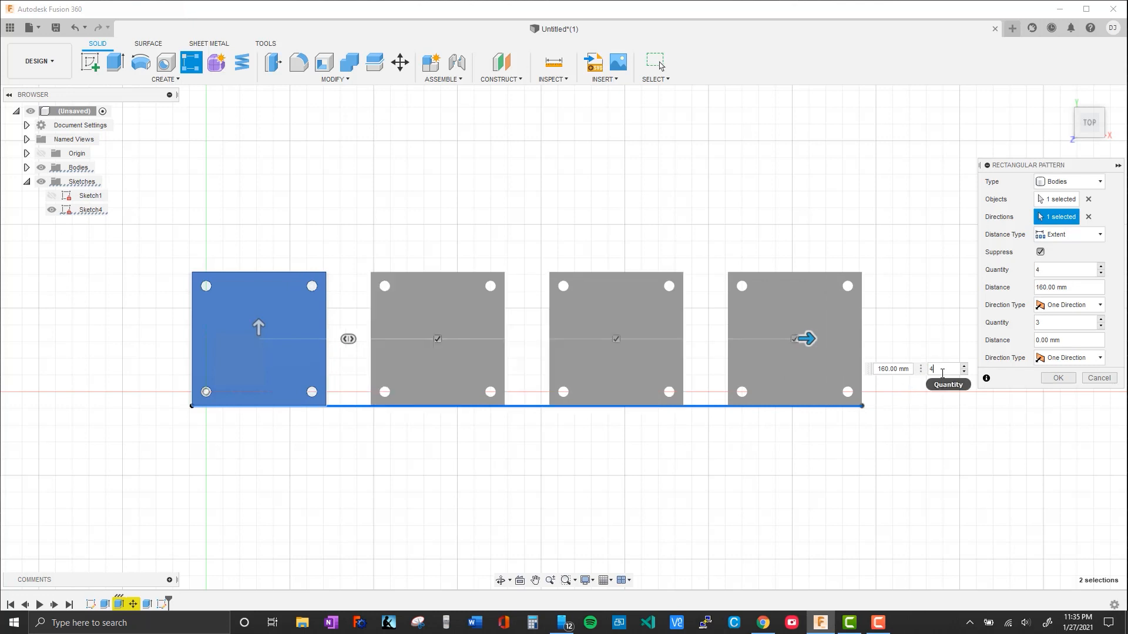
pyautogui.press('Return')
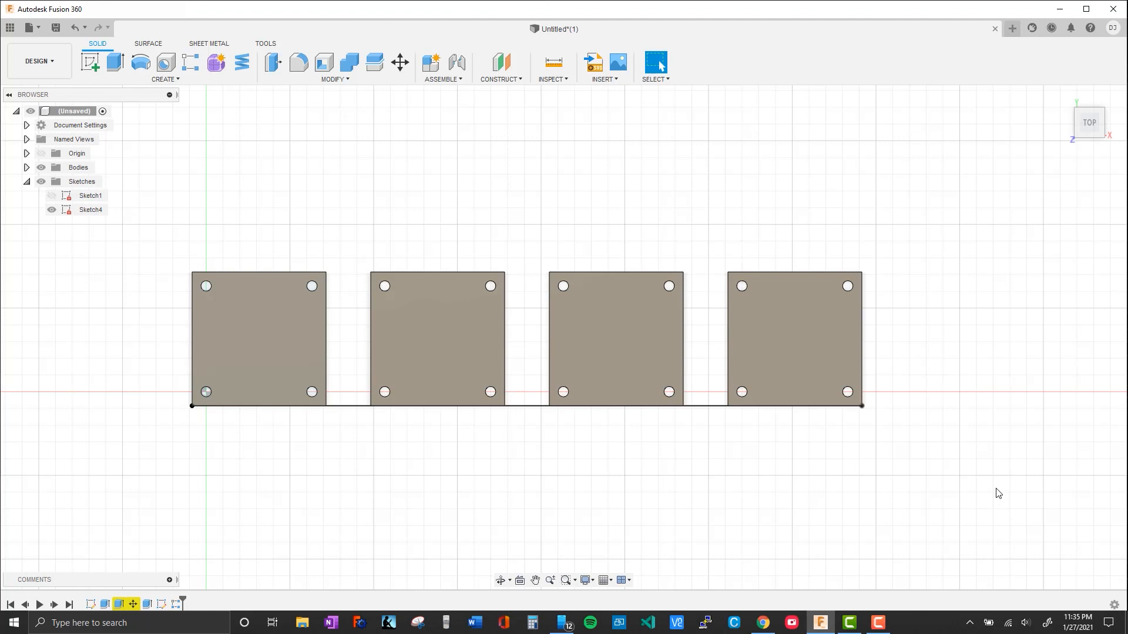
pyautogui.keyDown('shift'); pyautogui.moveTo(997, 494); pyautogui.dragTo(380, 452, button='middle'); pyautogui.keyUp('shift')
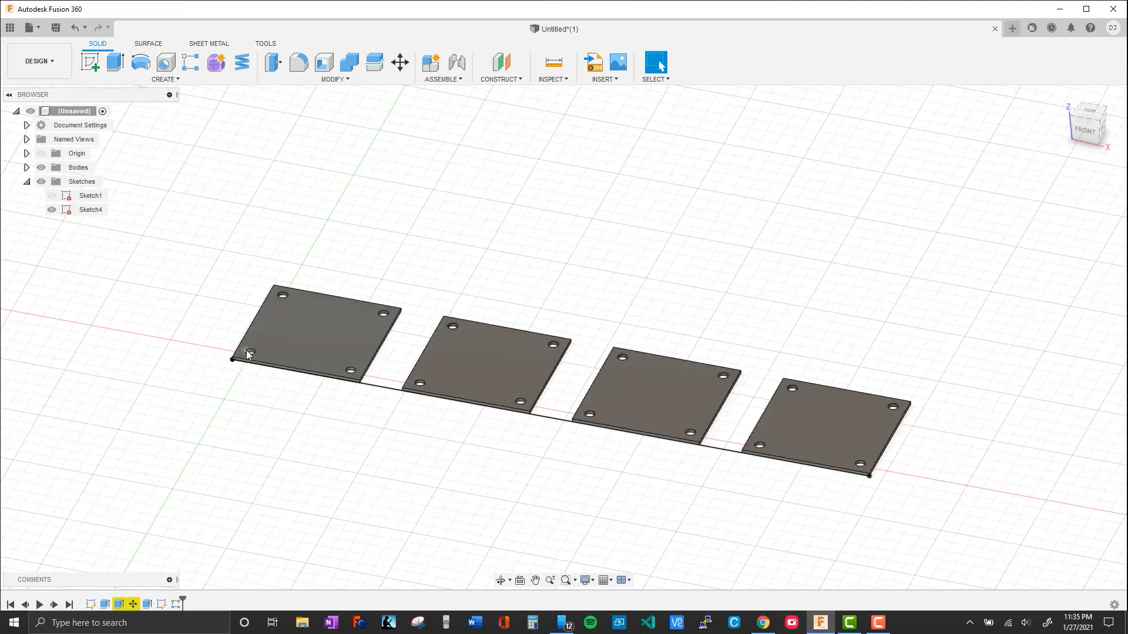
pyautogui.moveTo(709, 519); pyautogui.dragTo(697, 522, button='middle')
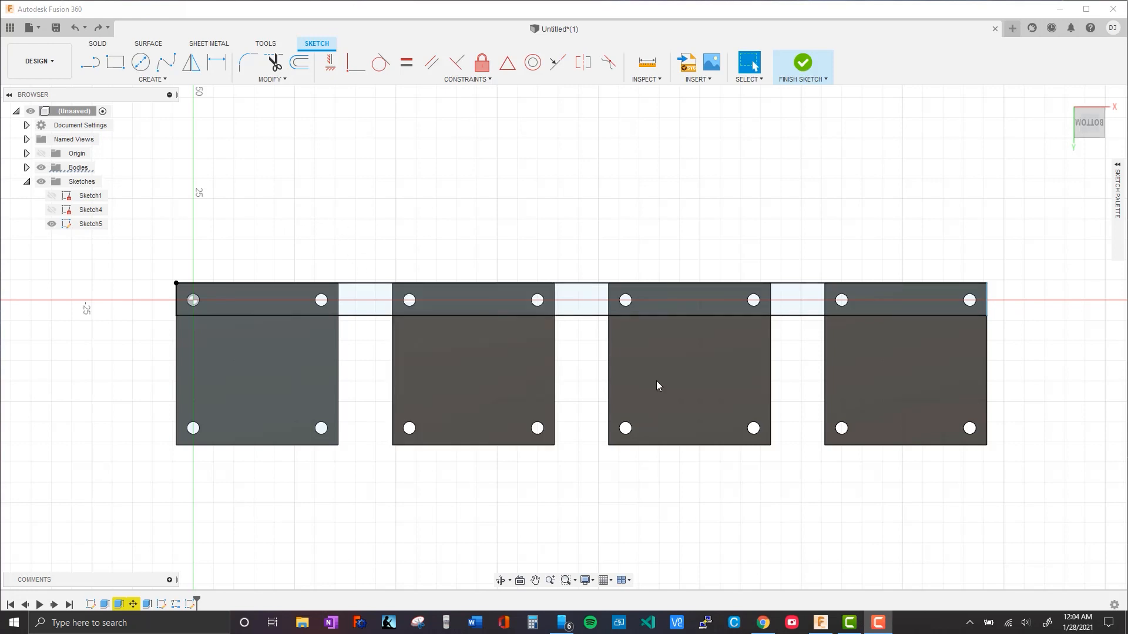
# Sketch a 3 mm diameter circle centred in the first plate's strip hole at the origin
pyautogui.moveTo(177, 283)
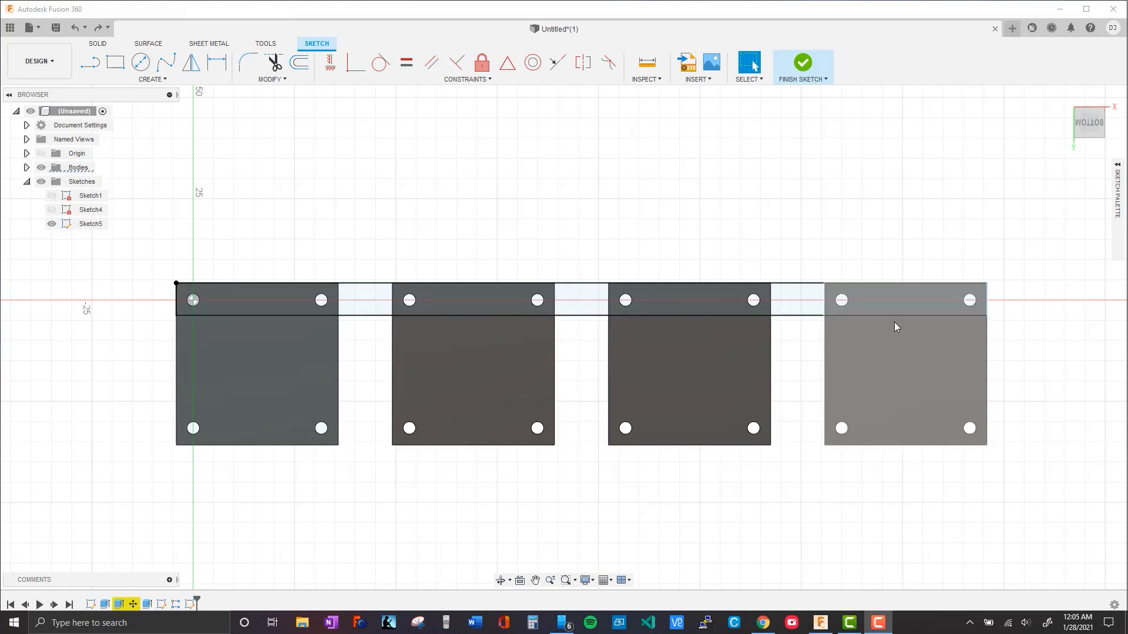
pyautogui.click(148, 68)
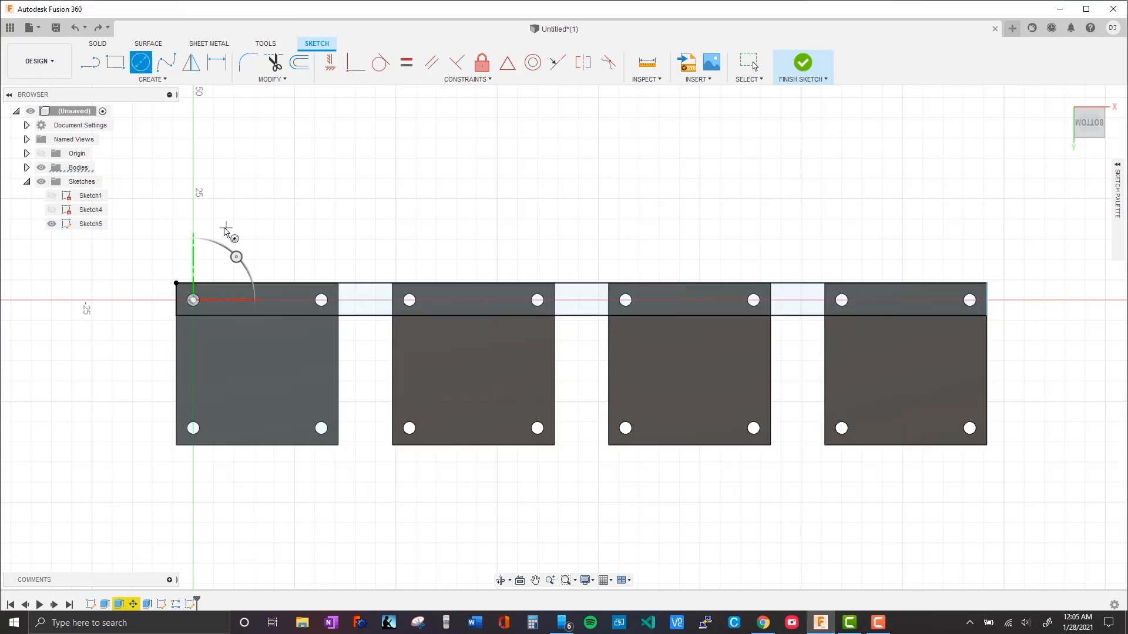
pyautogui.scroll(-3, 226, 235)
pyautogui.scroll(4, 221, 236)
pyautogui.scroll(4, 221, 236)
pyautogui.moveTo(227, 285); pyautogui.dragTo(491, 206, button='middle')
pyautogui.click(395, 320)
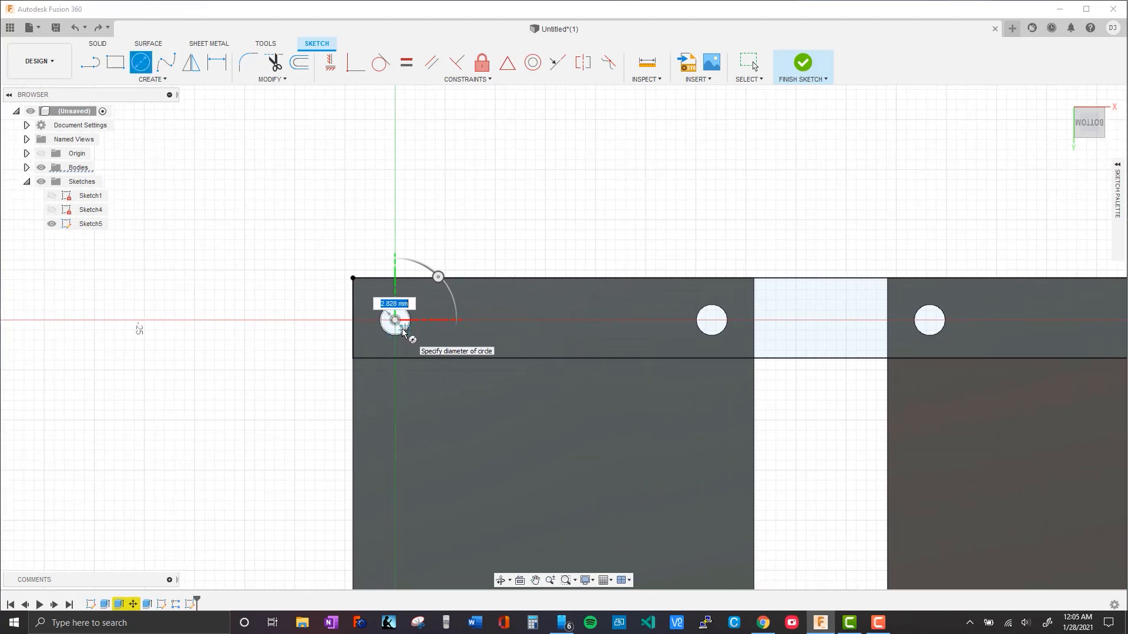
pyautogui.write('3')
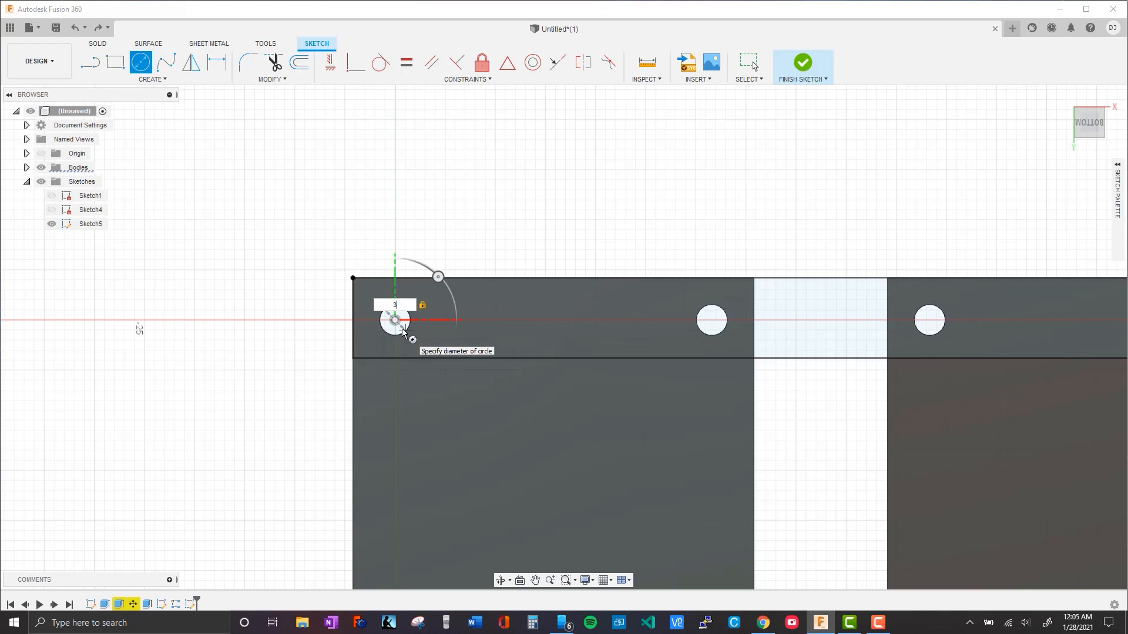
pyautogui.press('Return')
pyautogui.scroll(-1, 381, 324)
pyautogui.scroll(8, 393, 325)
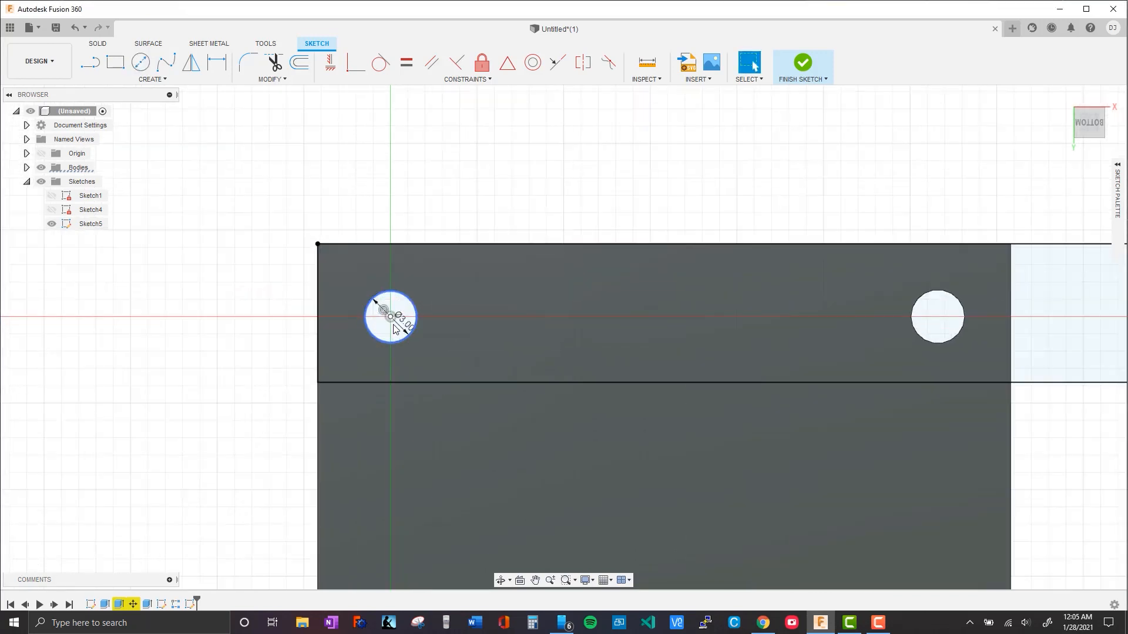
pyautogui.scroll(5, 394, 329)
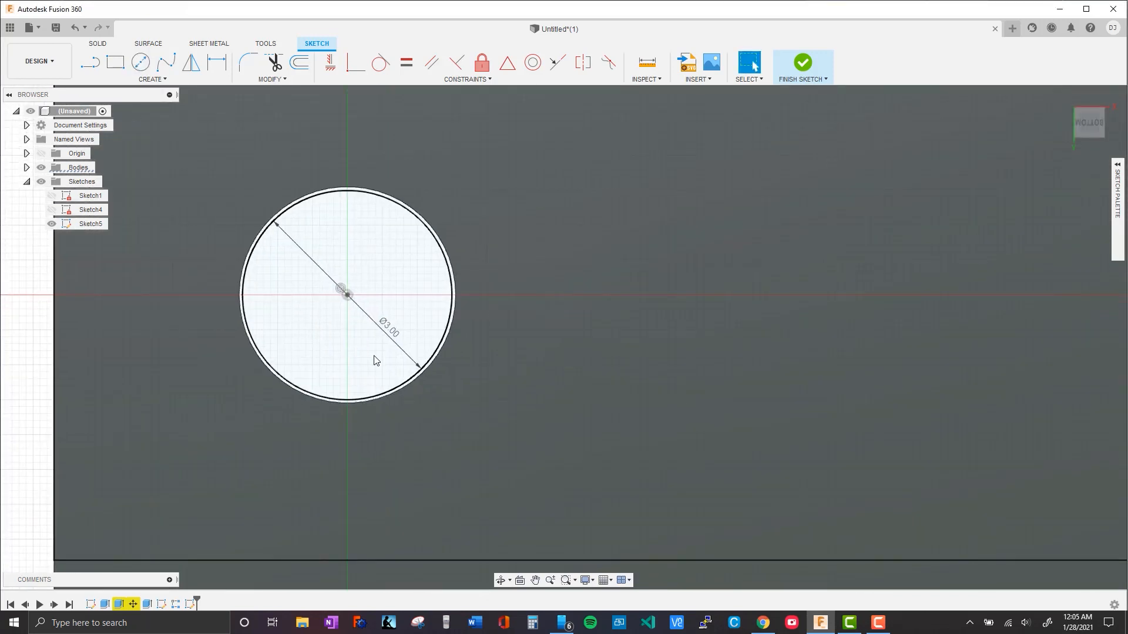
pyautogui.scroll(1, 409, 371)
pyautogui.scroll(-3, 361, 332)
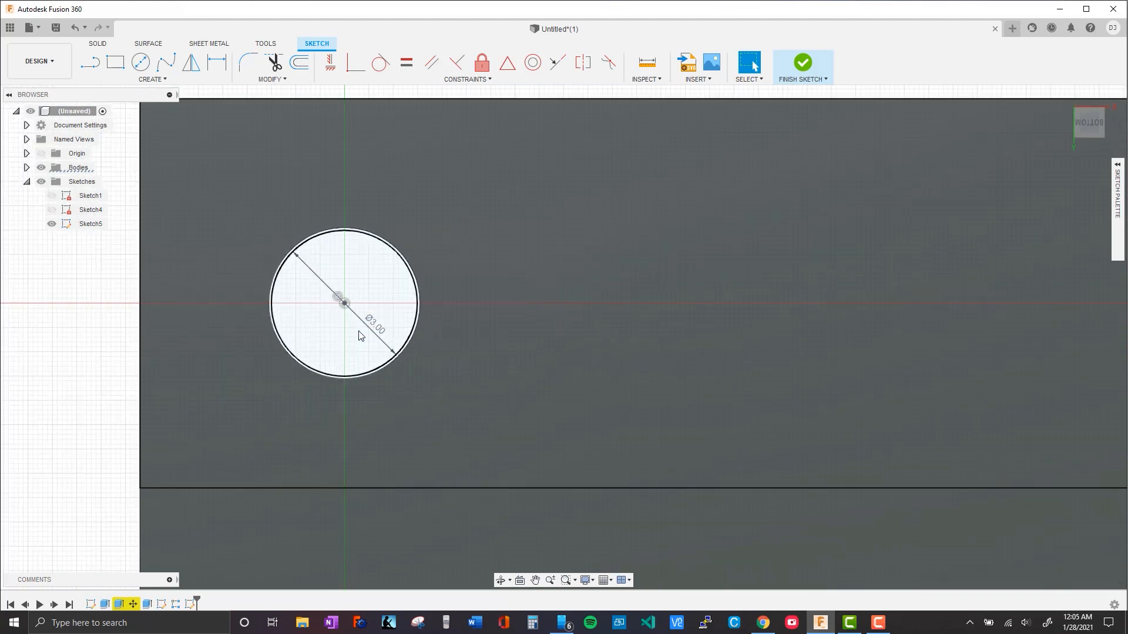
pyautogui.scroll(-3, 362, 337)
# Sketch a 3 mm diameter circle centred in the first plate's other hole within the strip
pyautogui.moveTo(717, 332); pyautogui.dragTo(513, 365, button='middle')
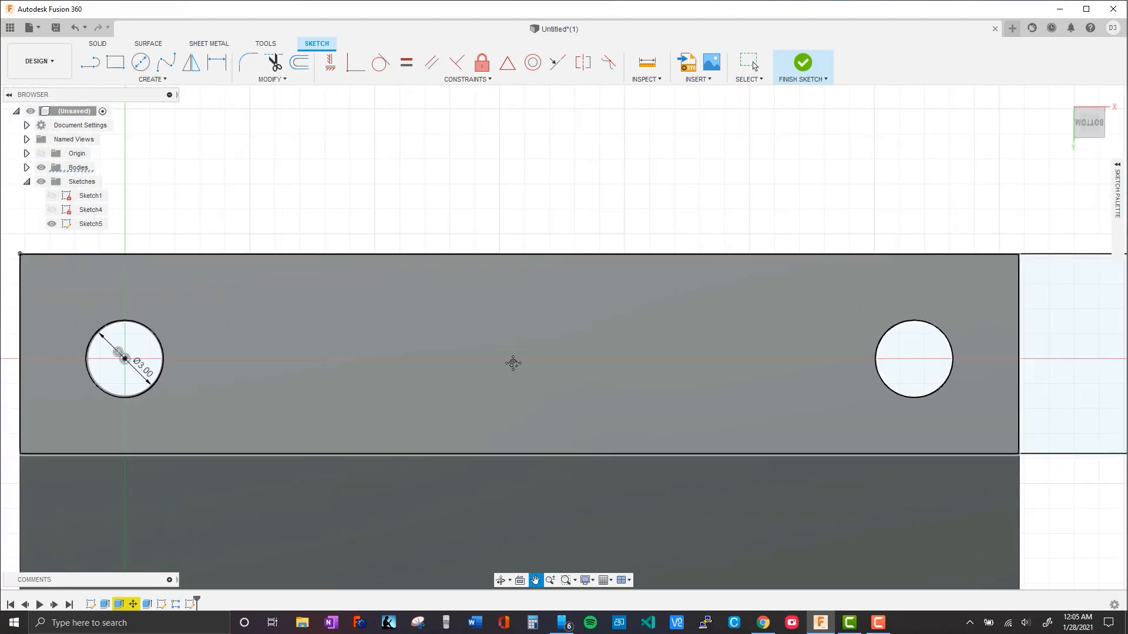
pyautogui.moveTo(622, 368)
pyautogui.mouseDown(button='middle')
pyautogui.moveTo(602, 360)
pyautogui.moveTo(619, 379)
pyautogui.moveTo(581, 340)
pyautogui.moveTo(675, 346)
pyautogui.moveTo(329, 335)
pyautogui.moveTo(239, 302)
pyautogui.moveTo(176, 337)
pyautogui.mouseUp(button='middle')
pyautogui.press('c')
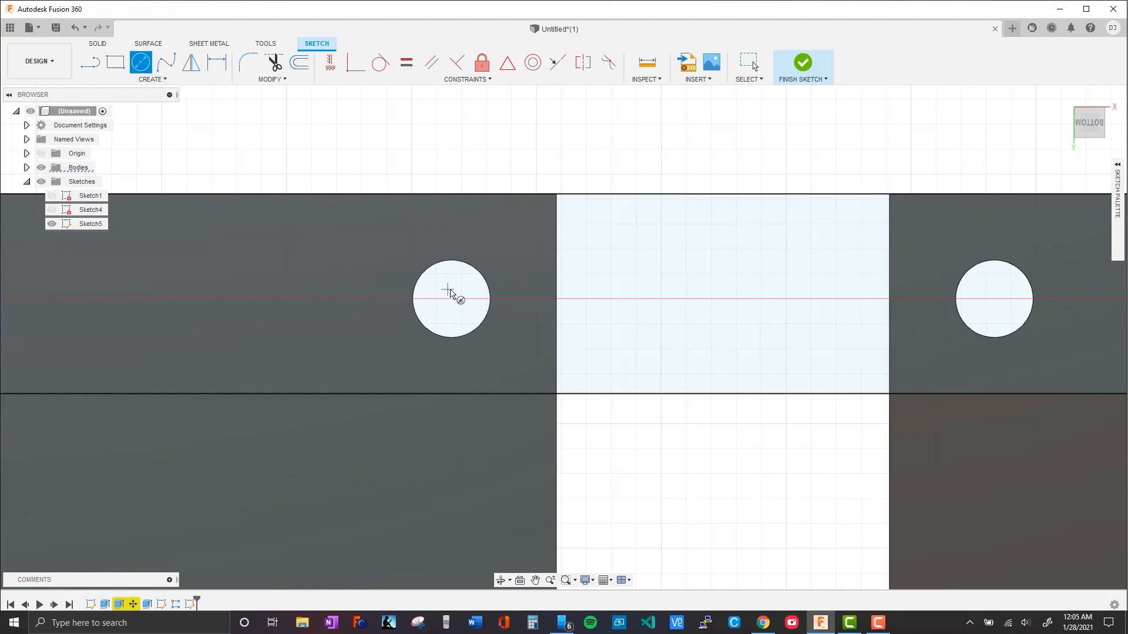
pyautogui.moveTo(446, 309); pyautogui.dragTo(475, 326, button='middle')
pyautogui.click(478, 320)
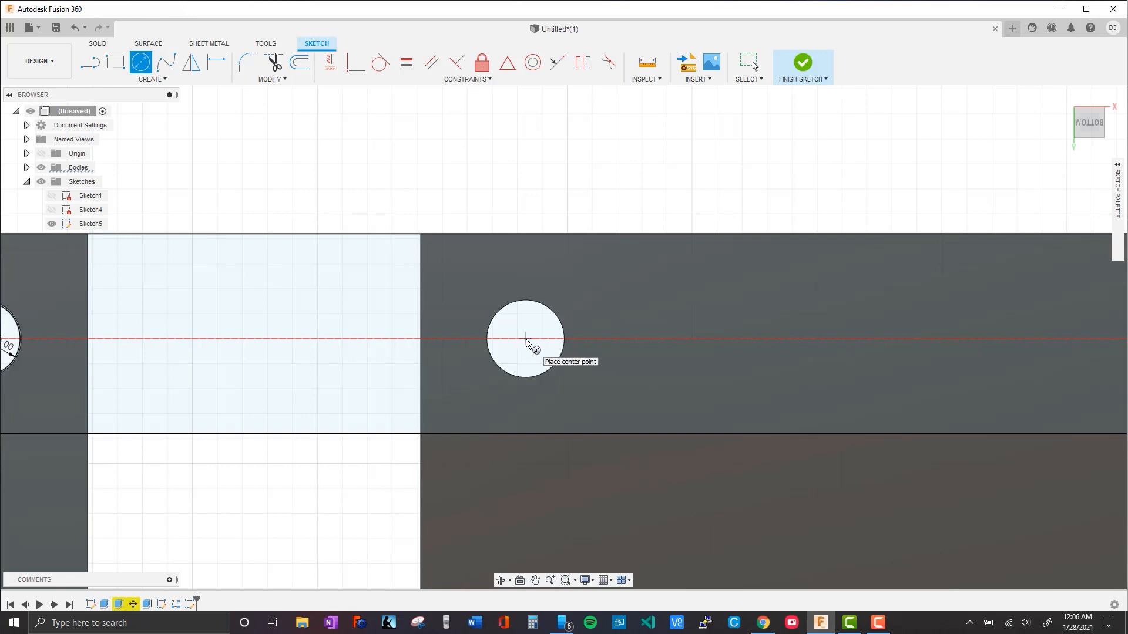
# Sketch a 3 mm diameter circle centred in the next plate's first hole within the strip
pyautogui.keyDown('shift'); pyautogui.moveTo(535, 351); pyautogui.dragTo(556, 345, button='middle'); pyautogui.keyUp('shift')
pyautogui.scroll(2, 588, 367)
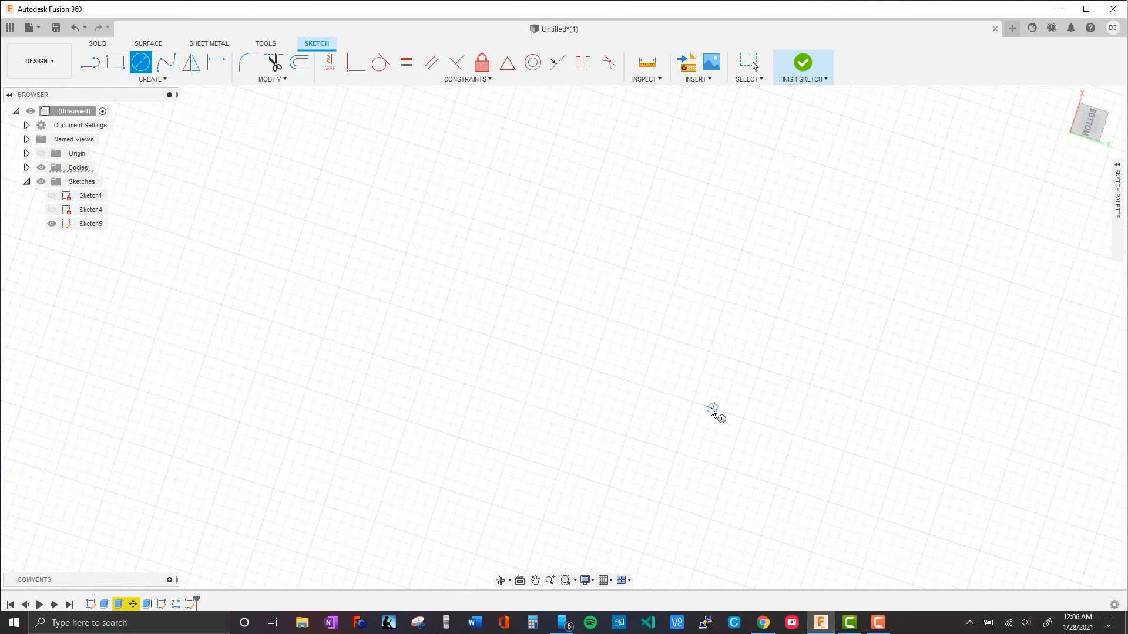
pyautogui.scroll(-3, 729, 405)
pyautogui.keyDown('shift'); pyautogui.moveTo(693, 406); pyautogui.dragTo(488, 407, button='middle'); pyautogui.keyUp('shift')
pyautogui.moveTo(478, 347); pyautogui.dragTo(443, 167, button='middle')
pyautogui.scroll(-4, 500, 385)
pyautogui.scroll(4, 525, 354)
pyautogui.scroll(8, 517, 356)
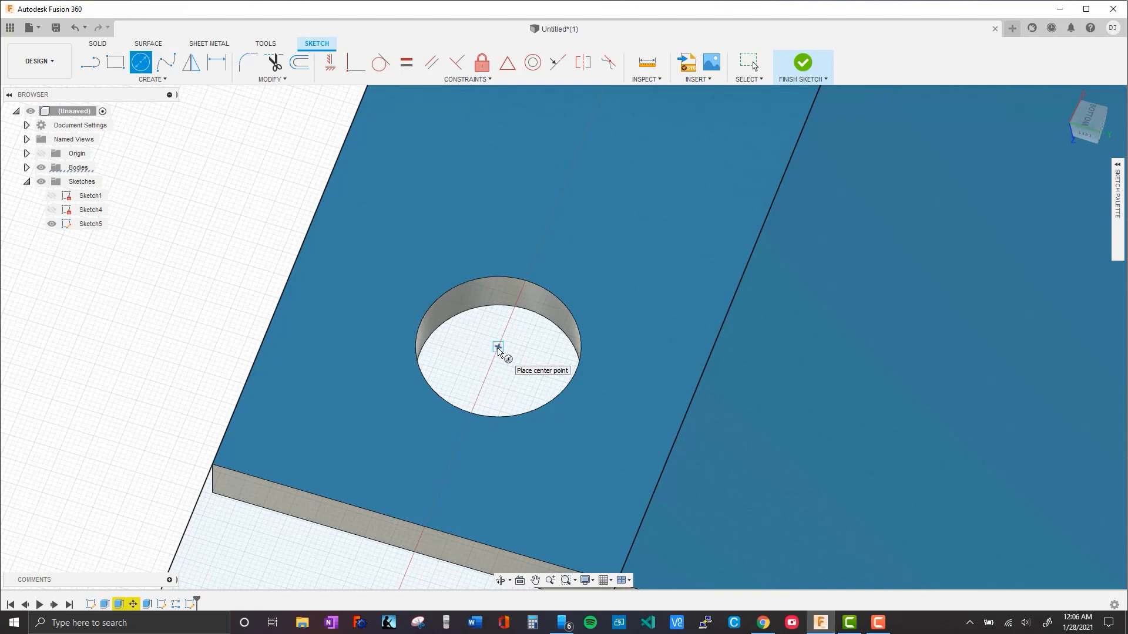
pyautogui.click(498, 348)
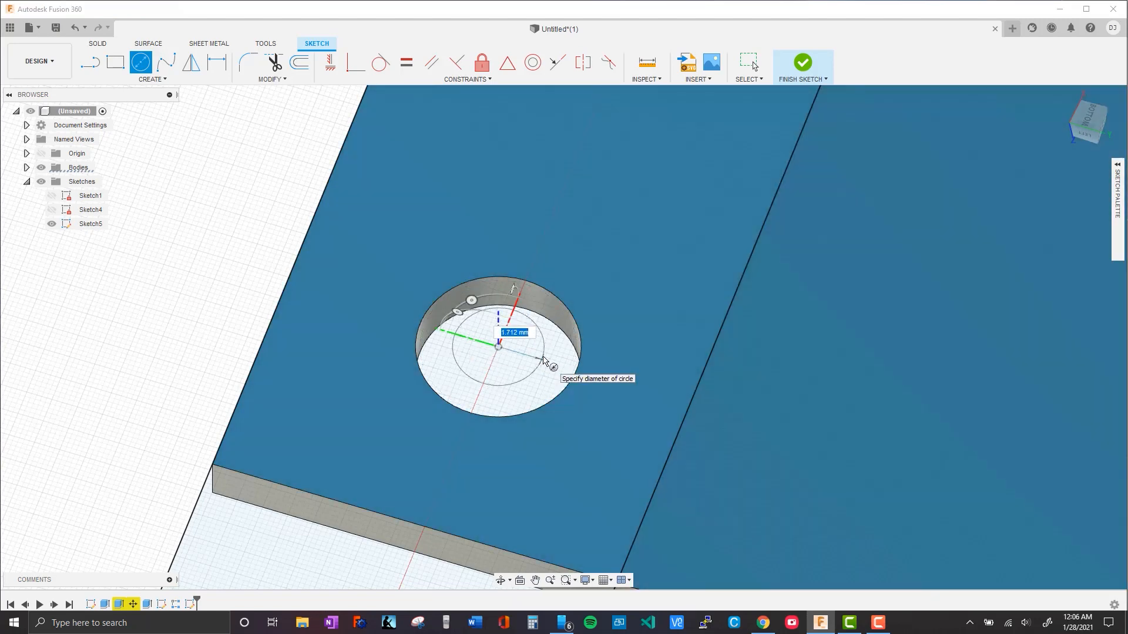
pyautogui.write('3')
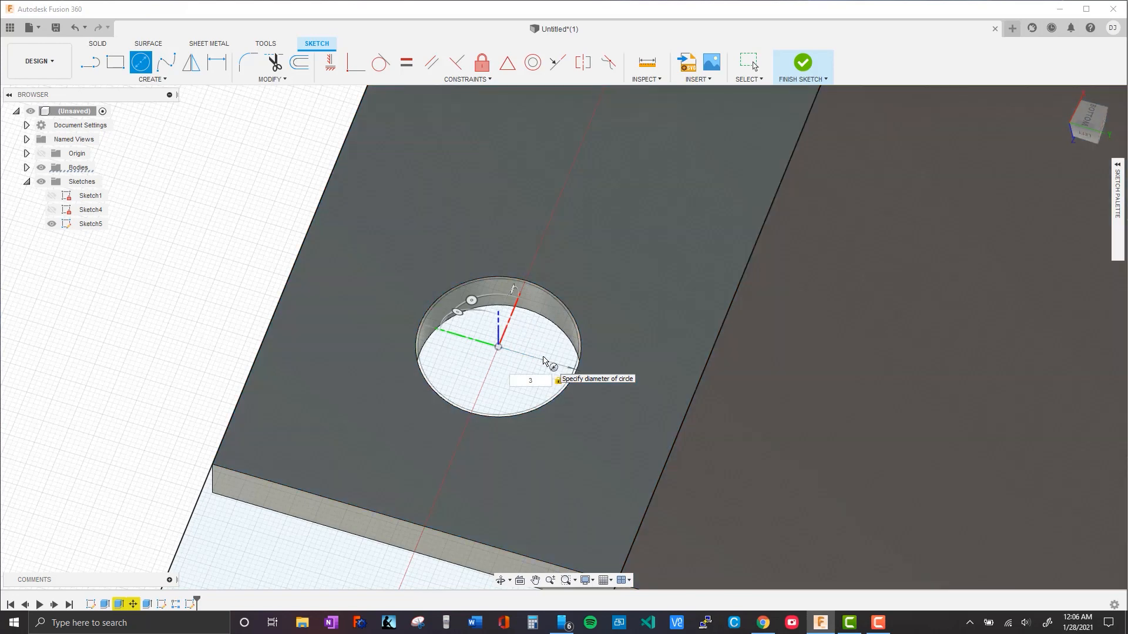
pyautogui.press('Return')
# Sketch a 3 mm diameter circle centred in the second plate's far hole within the strip
pyautogui.moveTo(648, 350); pyautogui.dragTo(486, 597, button='middle')
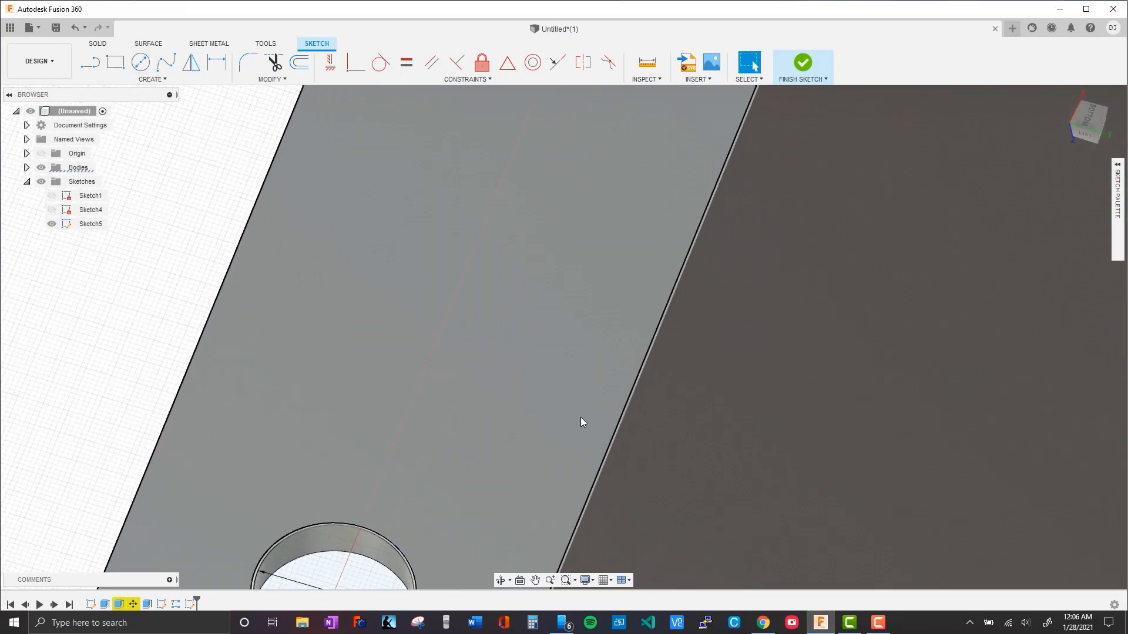
pyautogui.moveTo(582, 422); pyautogui.dragTo(391, 614, button='middle')
pyautogui.moveTo(506, 403); pyautogui.dragTo(441, 631, button='middle')
pyautogui.click(142, 66)
pyautogui.click(411, 437)
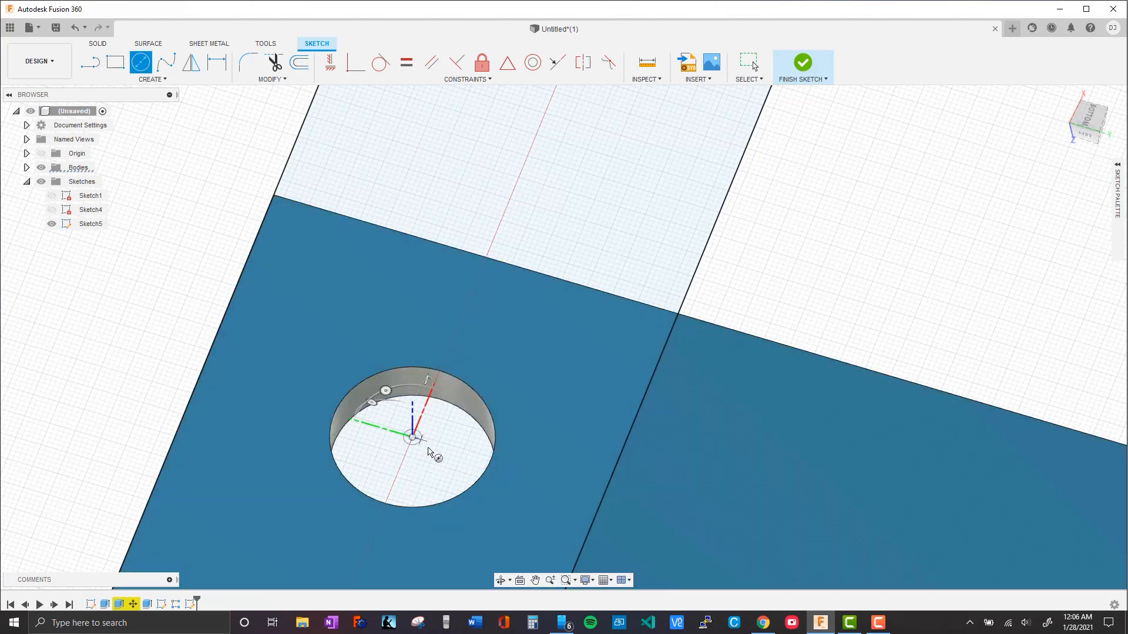
pyautogui.press('Return')
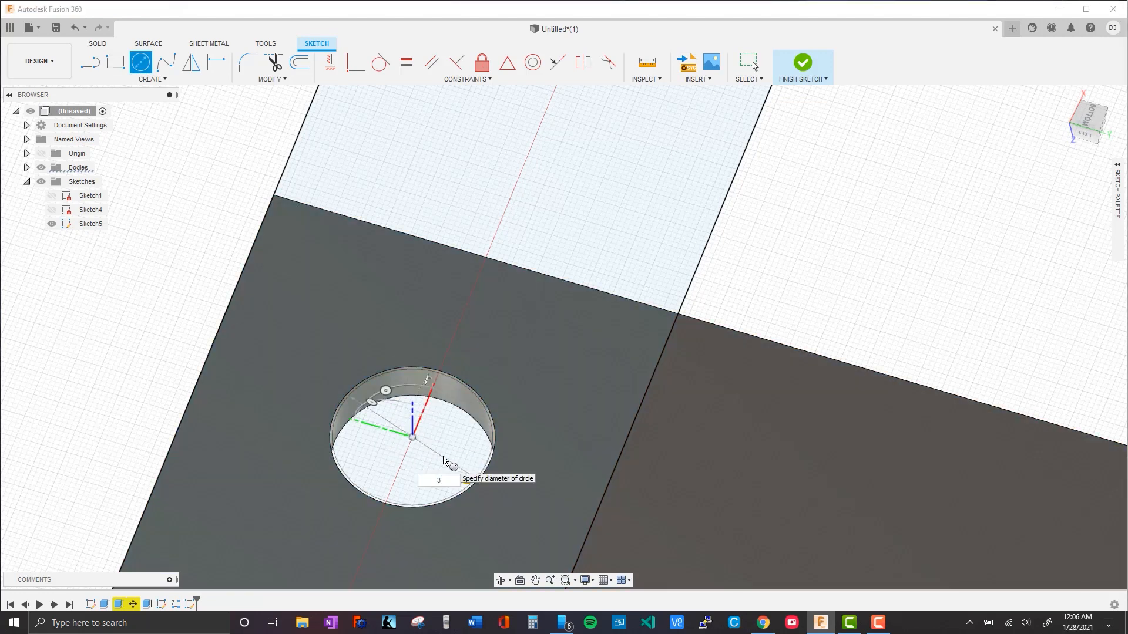
pyautogui.press('Escape')
# Sketch a 3 mm diameter circle centred in the third plate's near hole within the strip
pyautogui.scroll(-3, 622, 355)
pyautogui.moveTo(651, 179); pyautogui.dragTo(508, 467, button='middle')
pyautogui.moveTo(579, 325); pyautogui.dragTo(407, 607, button='middle')
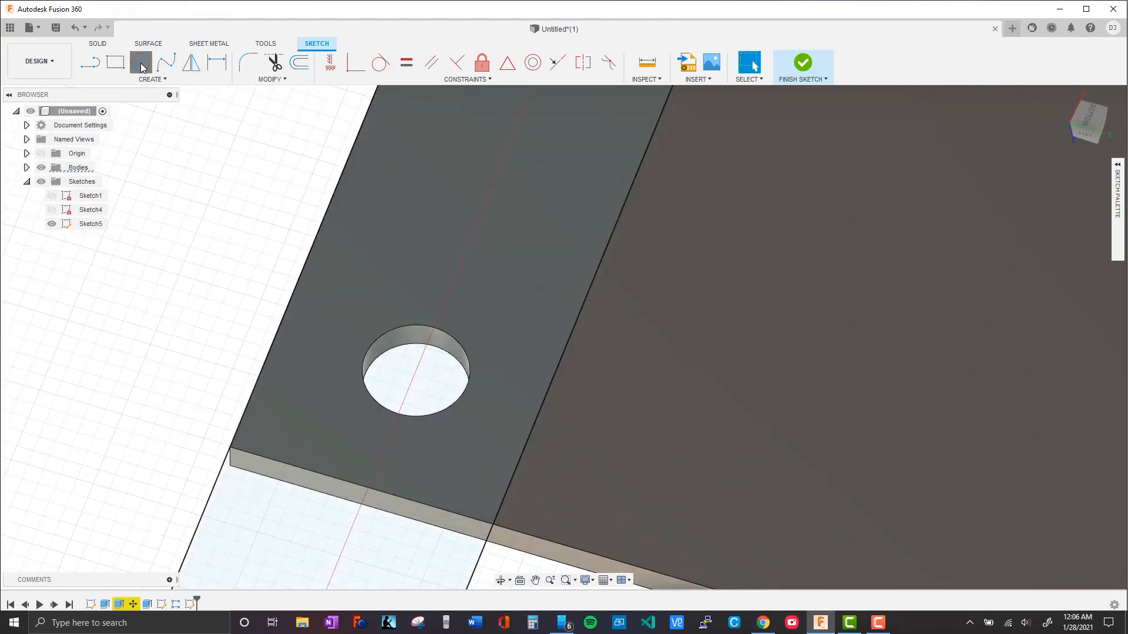
pyautogui.click(140, 61)
pyautogui.click(415, 372)
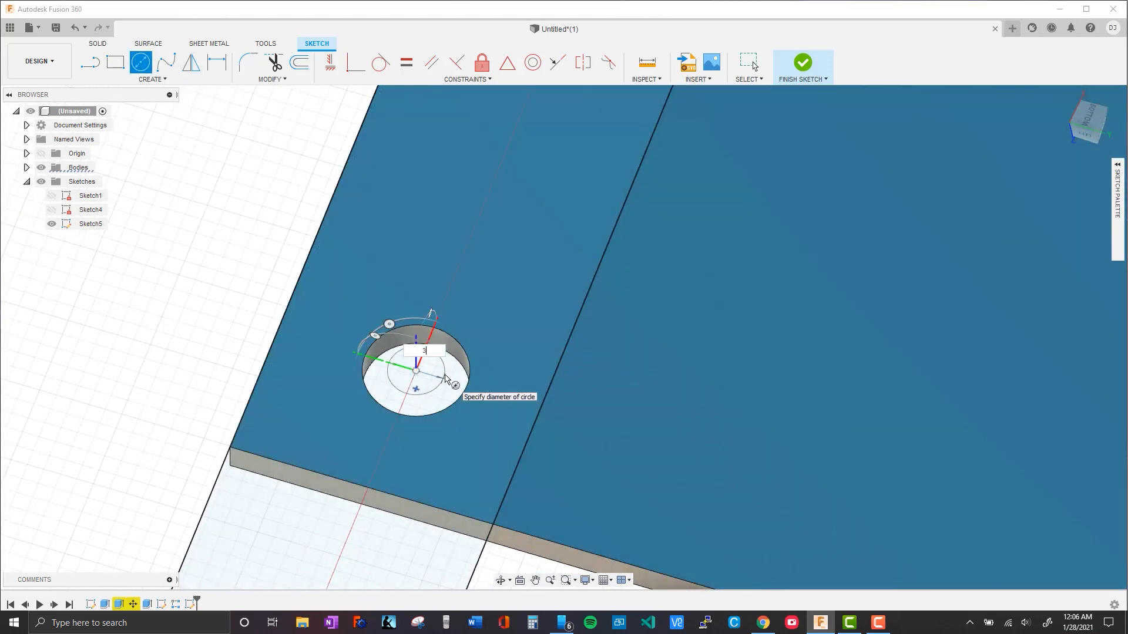
pyautogui.write('3')
pyautogui.press('Return')
# Sketch a 3 mm diameter circle centred in the third plate's far hole within the strip
pyautogui.click(141, 62)
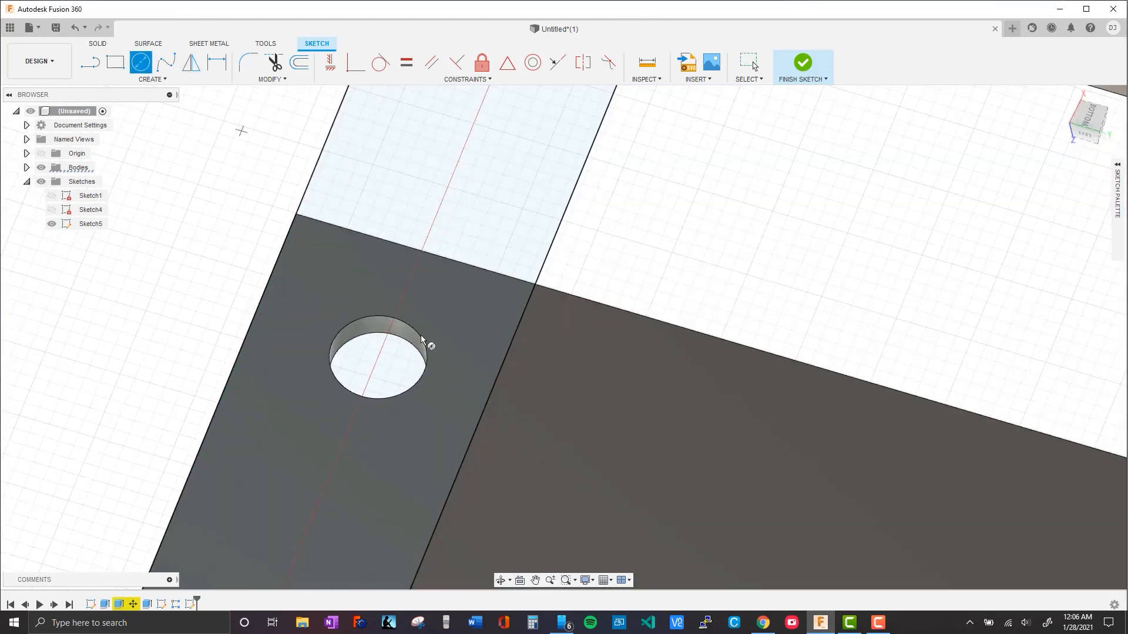
pyautogui.click(378, 357)
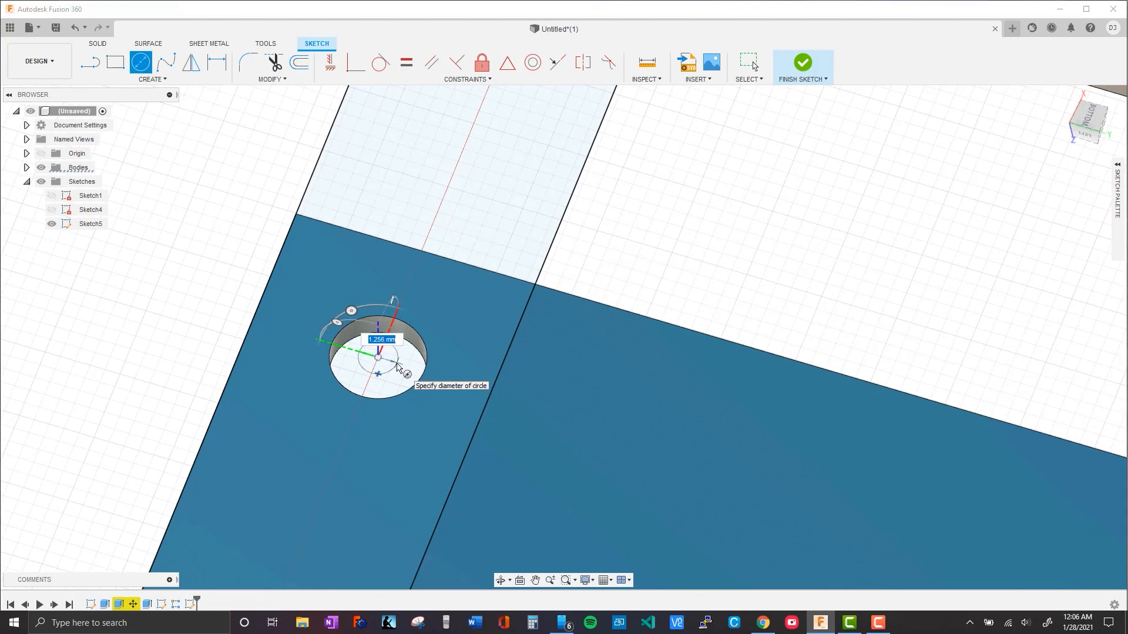
pyautogui.write('3')
pyautogui.press('Return')
# Sketch a 3 mm diameter circle centred in the fourth plate's near hole within the strip
pyautogui.moveTo(467, 258); pyautogui.dragTo(258, 580, button='middle')
pyautogui.moveTo(445, 307); pyautogui.dragTo(268, 623, button='middle')
pyautogui.moveTo(375, 352); pyautogui.dragTo(446, 252, button='middle')
pyautogui.click(138, 65)
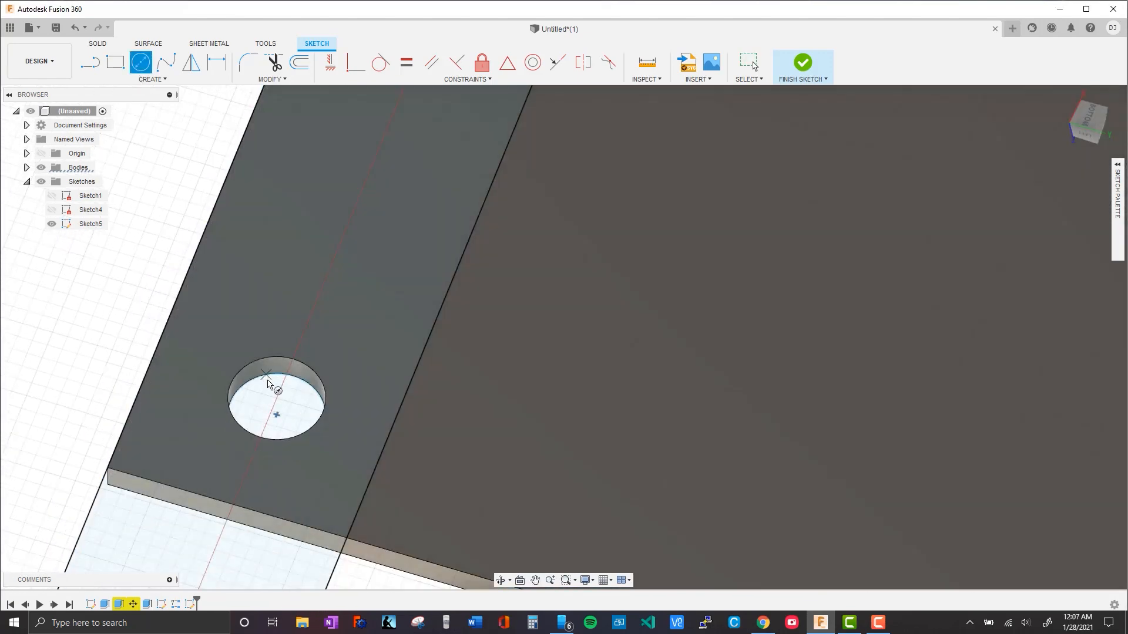
pyautogui.click(277, 397)
pyautogui.write('3')
pyautogui.press('Return')
# Sketch a 3 mm diameter circle centred in the fourth plate's far hole within the strip
pyautogui.click(141, 63)
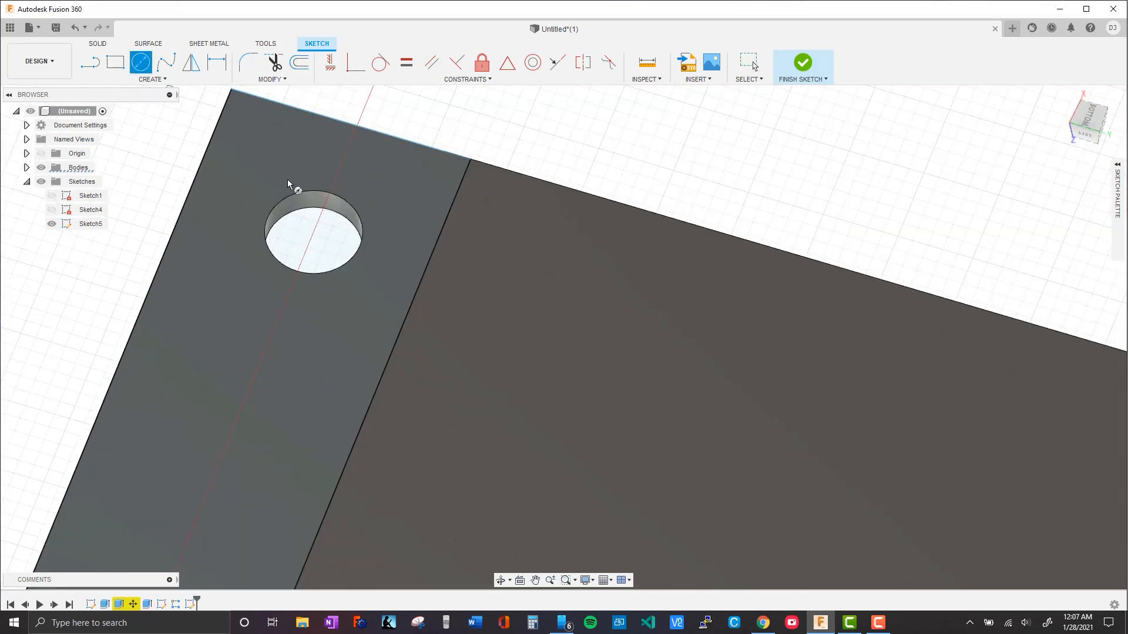
pyautogui.click(314, 232)
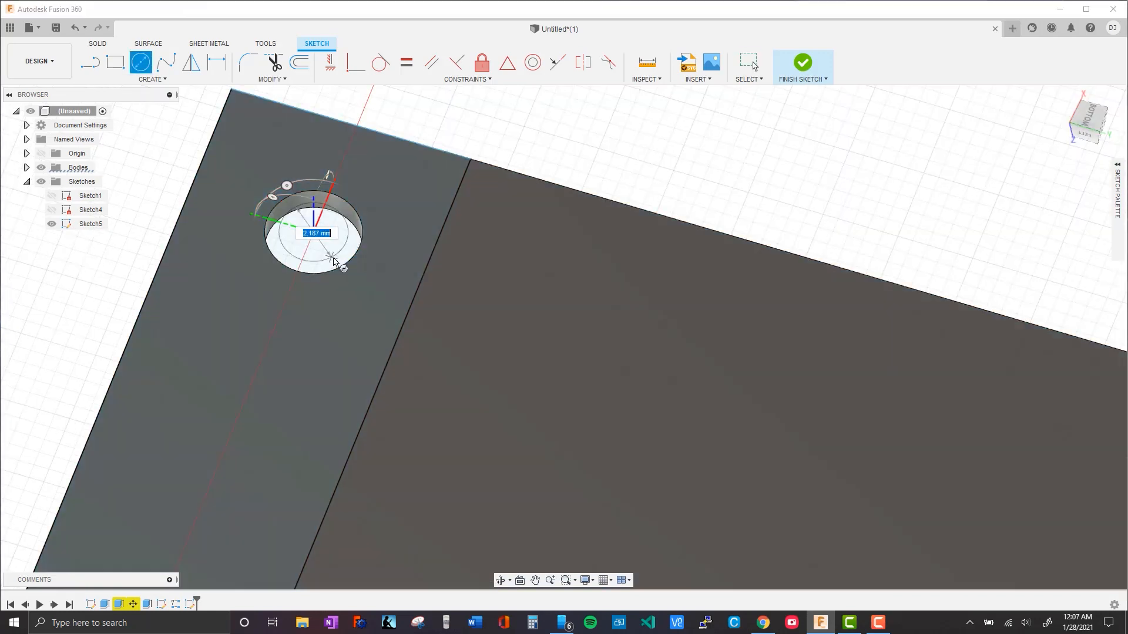
pyautogui.press('Return')
pyautogui.press('Escape')
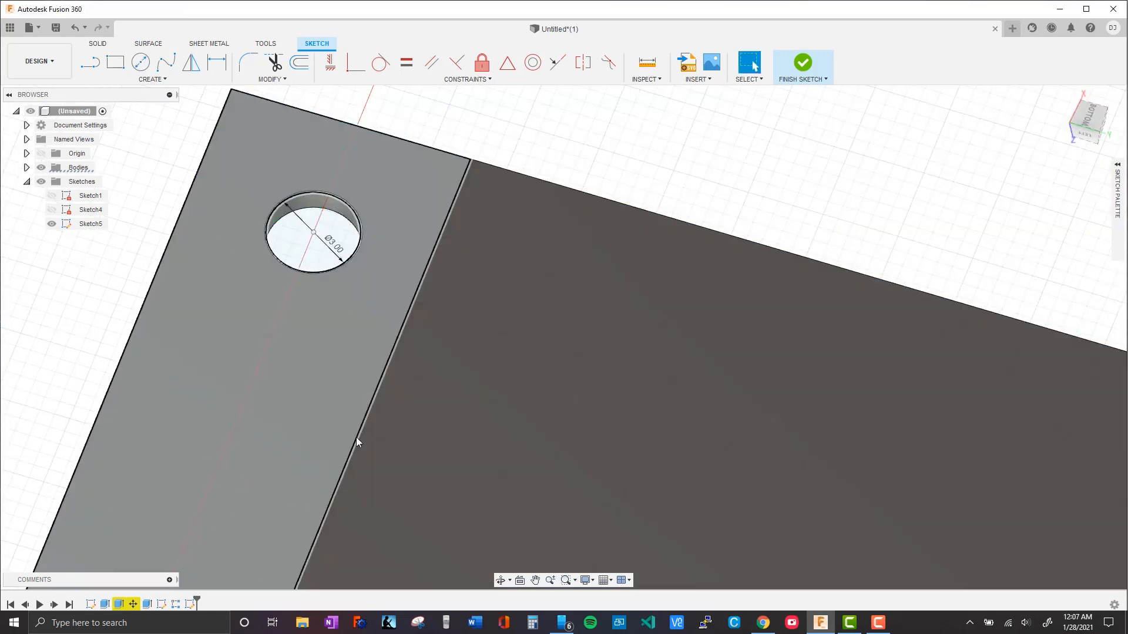
# Hide the bodies and choose both strip profiles for an extrusion, leaving out the hole circles
pyautogui.scroll(-3, 509, 386)
pyautogui.scroll(-2, 556, 378)
pyautogui.moveTo(562, 438)
pyautogui.mouseDown(button='middle')
pyautogui.moveTo(561, 209)
pyautogui.moveTo(544, 254)
pyautogui.mouseUp(button='middle')
pyautogui.click(41, 169)
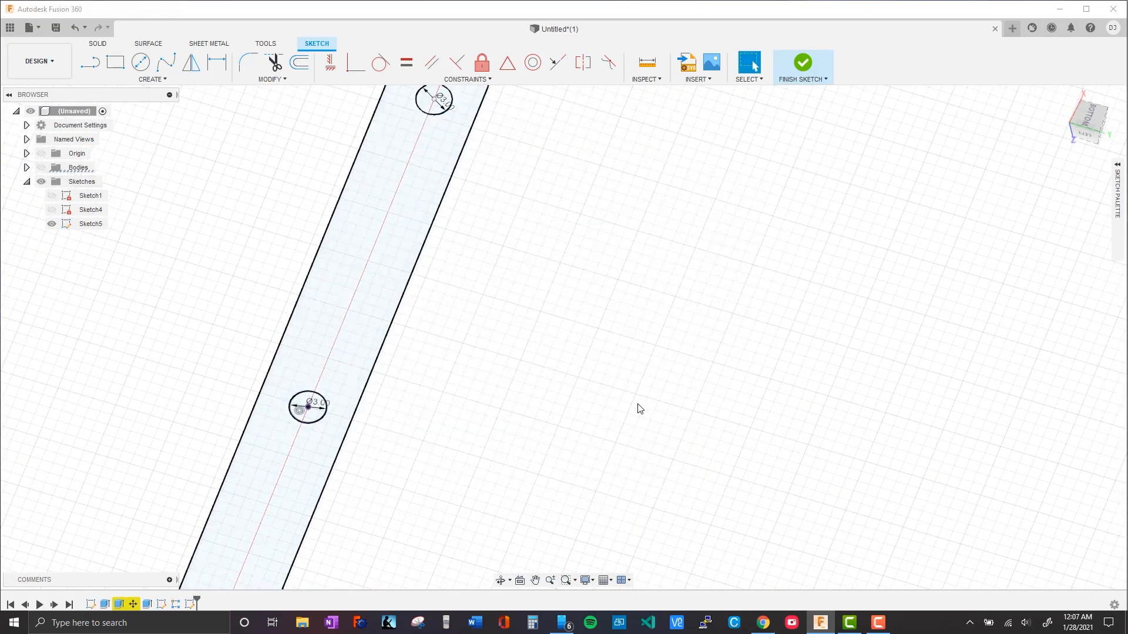
pyautogui.scroll(3, 620, 403)
pyautogui.scroll(-6, 602, 399)
pyautogui.moveTo(645, 446); pyautogui.dragTo(664, 234, button='middle')
pyautogui.scroll(-4, 617, 387)
pyautogui.moveTo(636, 407)
pyautogui.mouseDown(button='middle')
pyautogui.moveTo(635, 362)
pyautogui.moveTo(567, 379)
pyautogui.moveTo(552, 408)
pyautogui.mouseUp(button='middle')
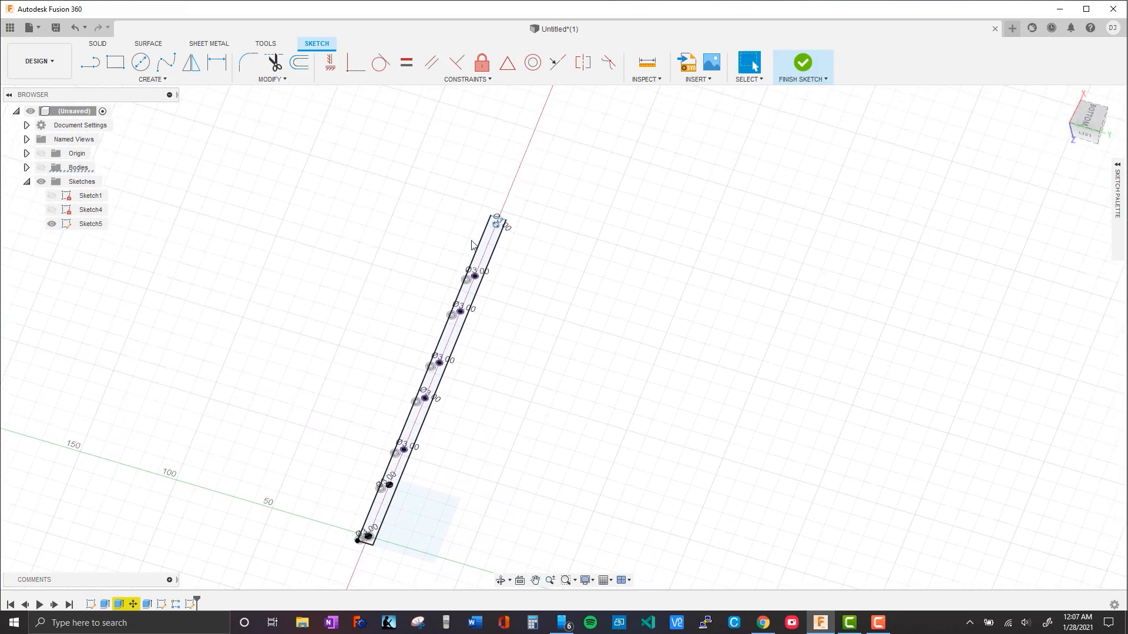
pyautogui.click(485, 249)
pyautogui.press('e')
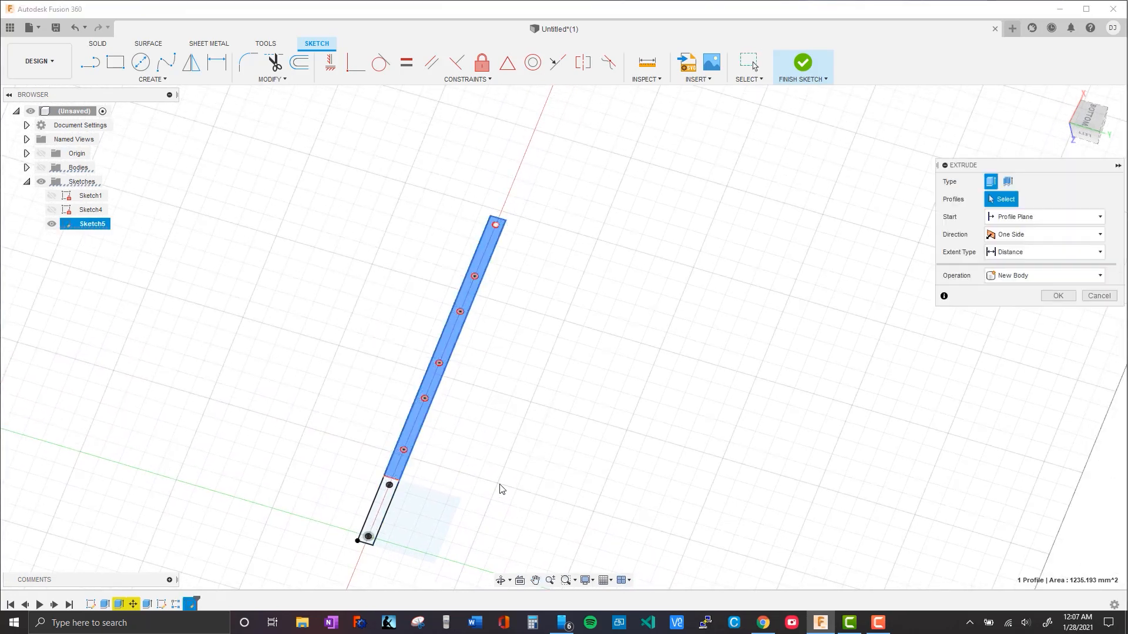
pyautogui.click(379, 506)
# Show the bodies again and extrude the strip profiles 3.5 mm as a new body
pyautogui.scroll(-2, 381, 493)
pyautogui.scroll(6, 380, 494)
pyautogui.keyDown('shift'); pyautogui.moveTo(583, 403); pyautogui.dragTo(574, 383, button='middle'); pyautogui.keyUp('shift')
pyautogui.moveTo(675, 385); pyautogui.dragTo(511, 419, button='middle')
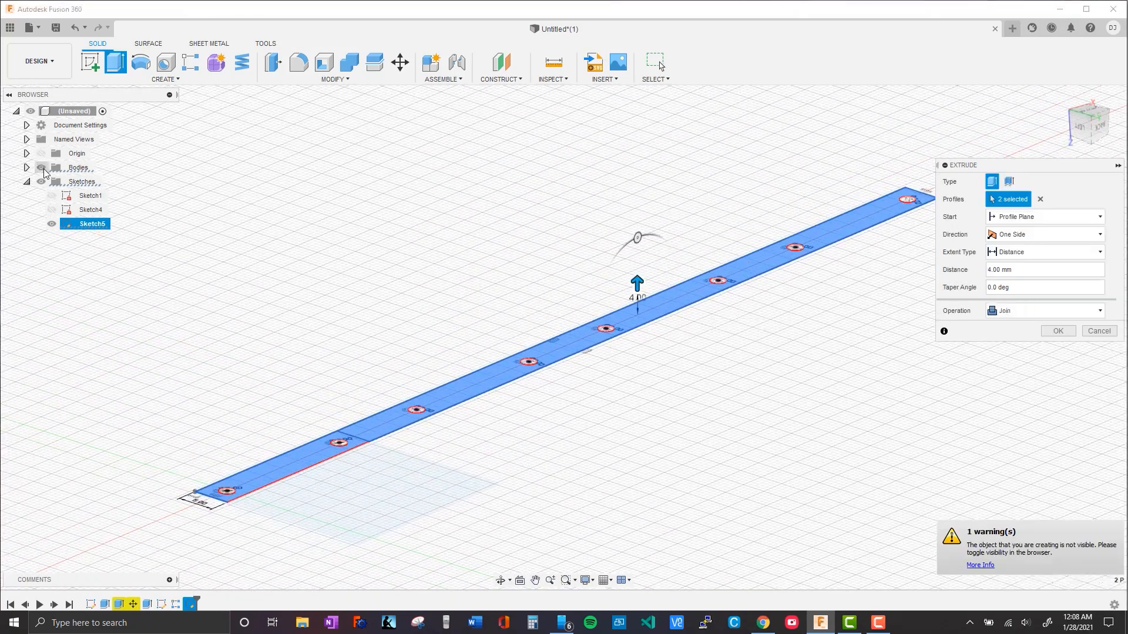
pyautogui.click(41, 168)
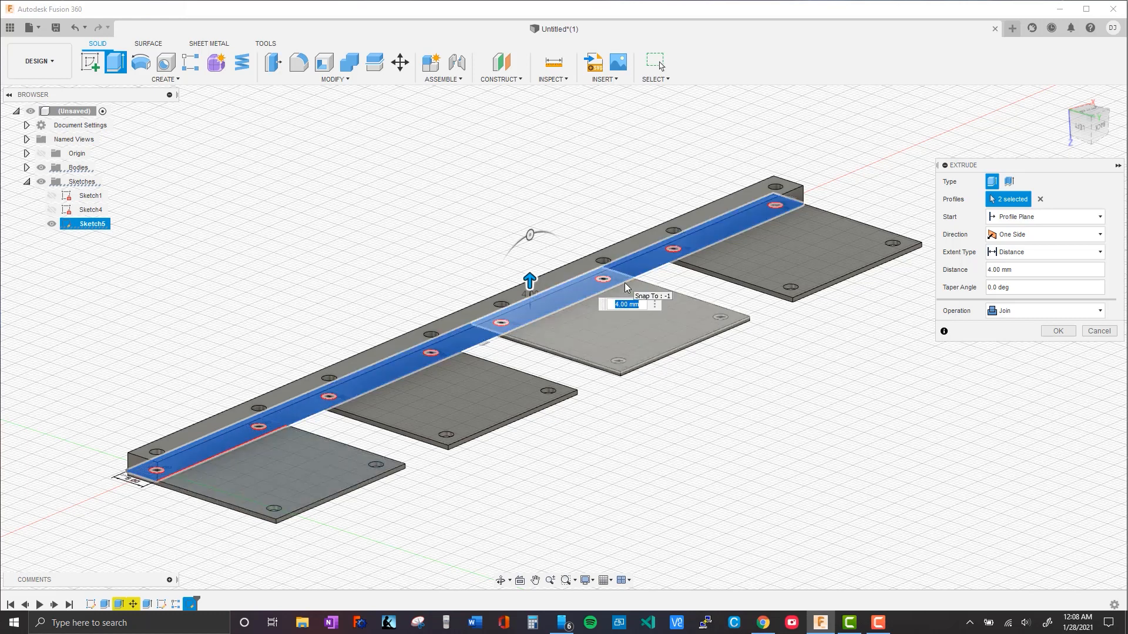
pyautogui.write('.5')
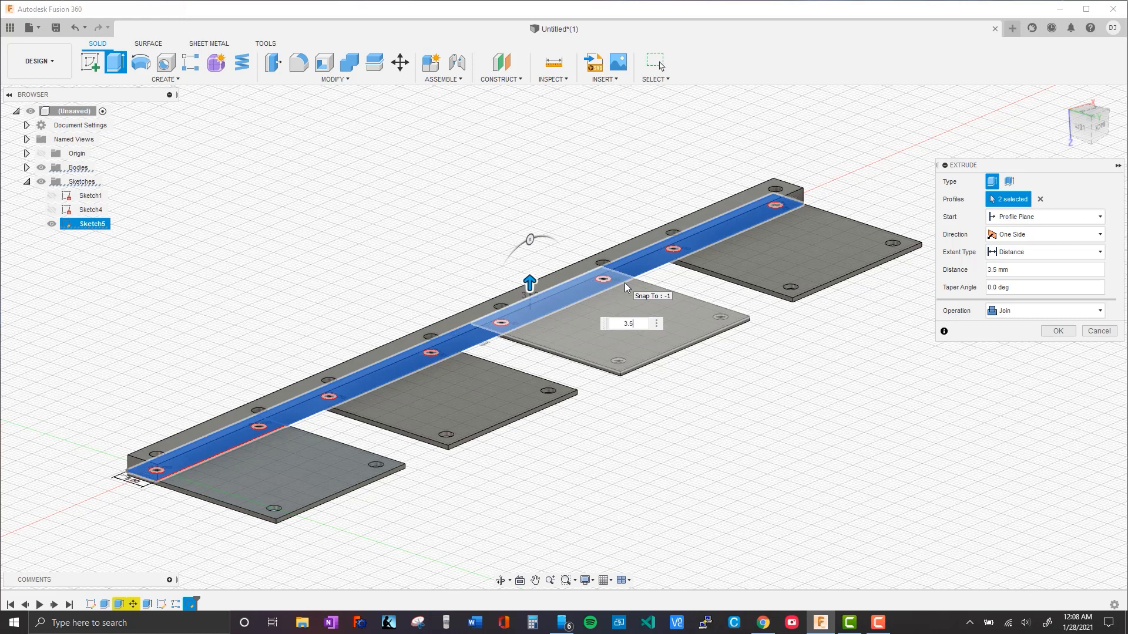
pyautogui.click(1070, 313)
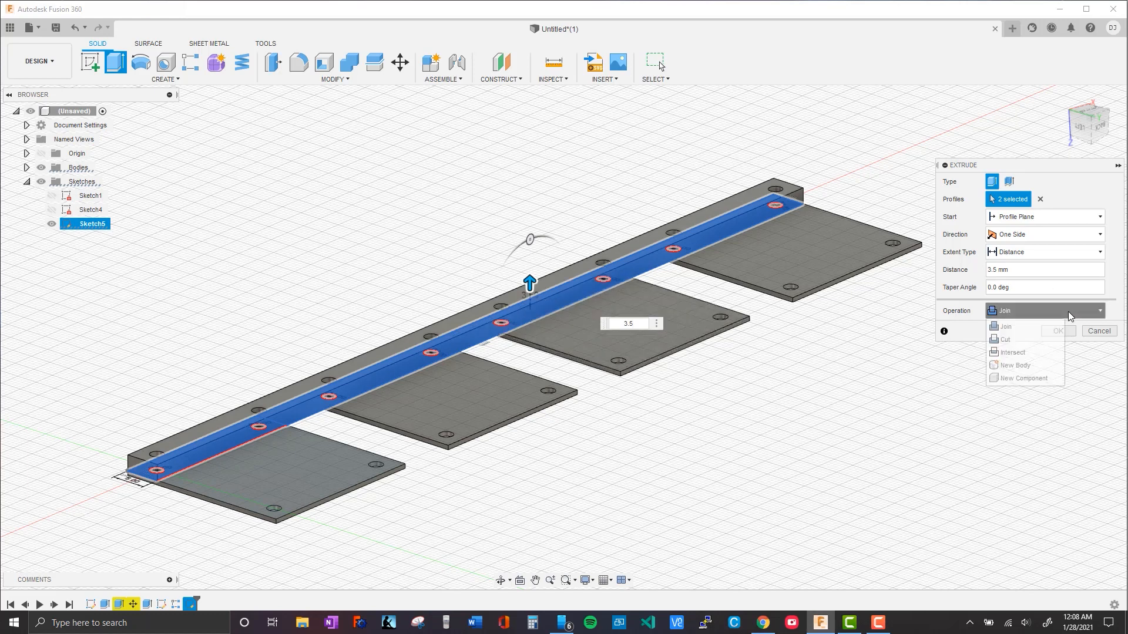
pyautogui.click(1039, 373)
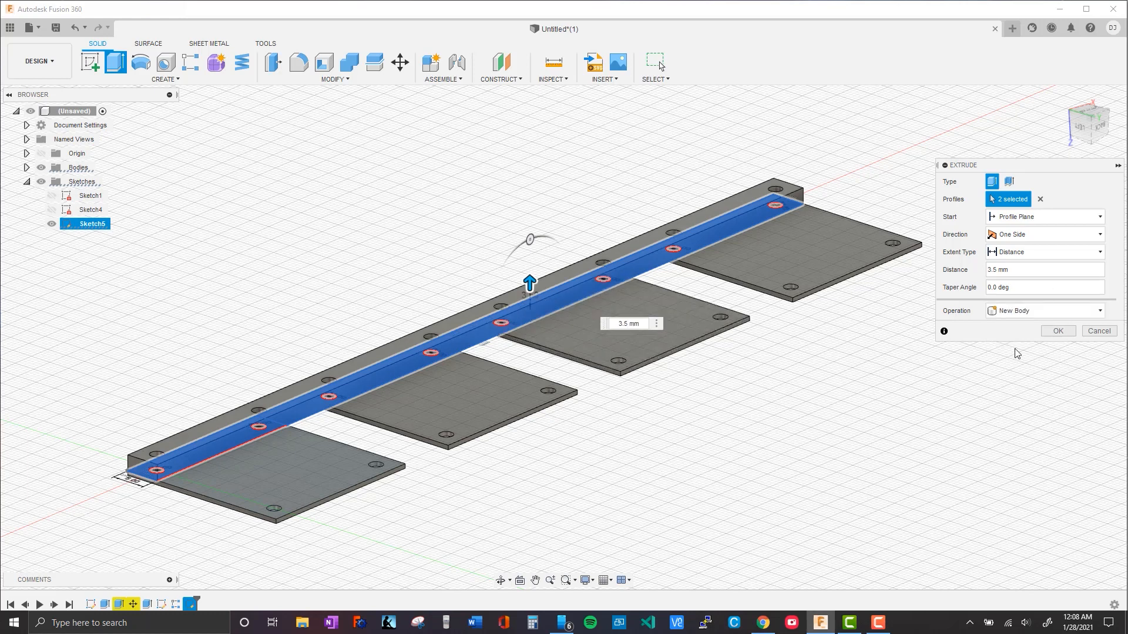
pyautogui.click(1065, 335)
# Start Move/Copy on the strip's large perforated face and set the move object to Bodies
pyautogui.moveTo(515, 513); pyautogui.dragTo(500, 247, button='middle')
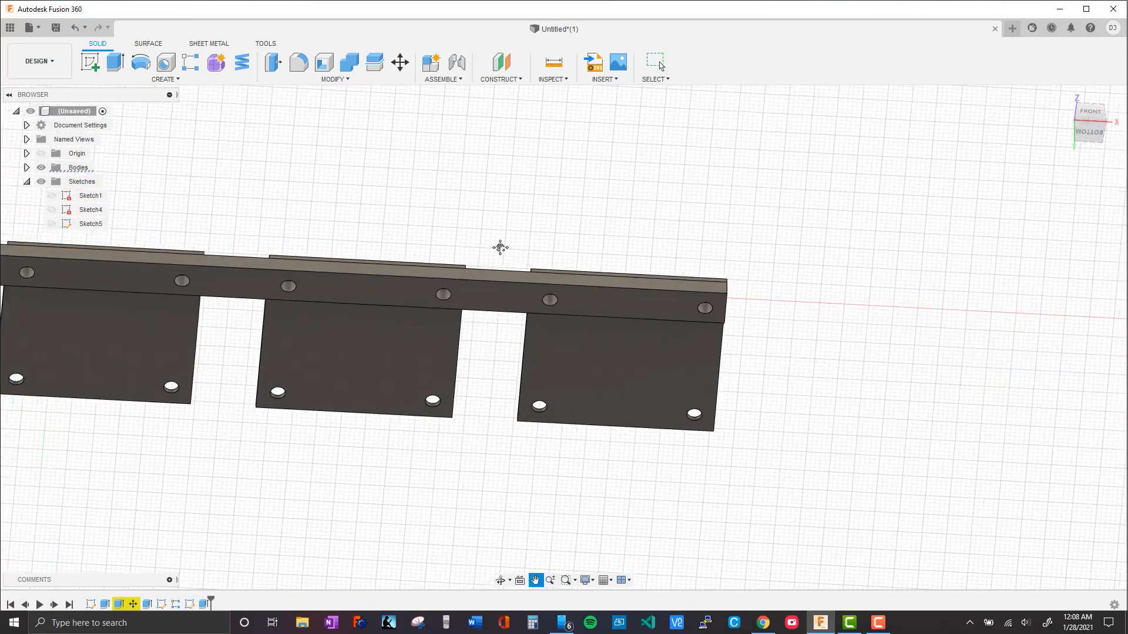
pyautogui.keyDown('shift'); pyautogui.moveTo(773, 458); pyautogui.dragTo(887, 398, button='middle'); pyautogui.keyUp('shift')
pyautogui.click(718, 295)
pyautogui.keyDown('shift'); pyautogui.moveTo(957, 392); pyautogui.dragTo(855, 386, button='middle'); pyautogui.keyUp('shift')
pyautogui.moveTo(528, 440); pyautogui.dragTo(697, 260, button='middle')
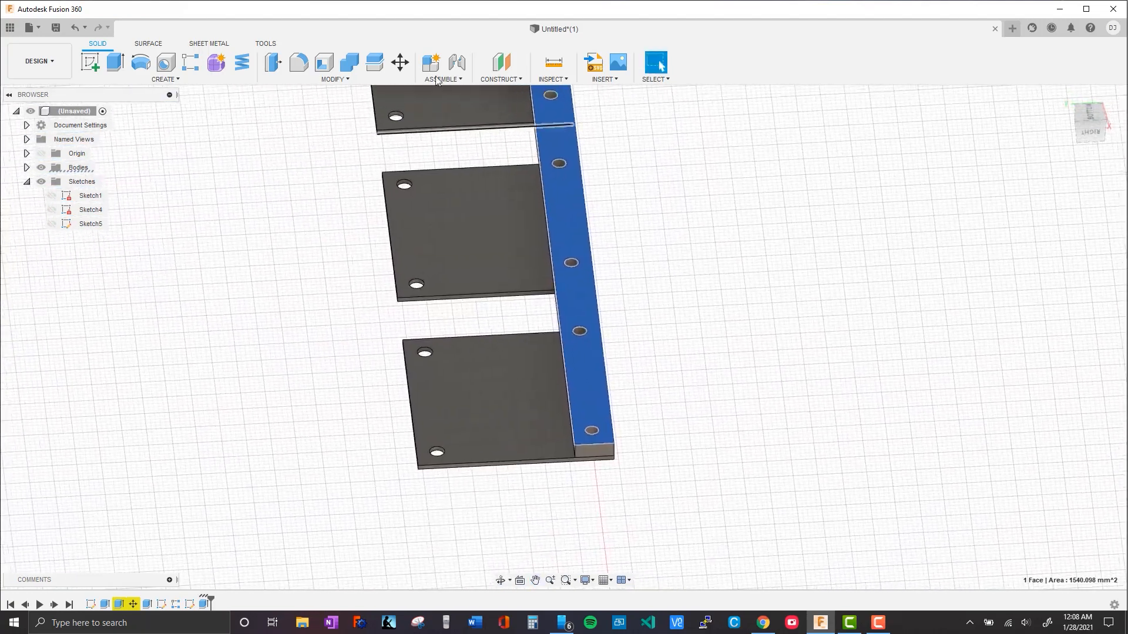
pyautogui.press('m')
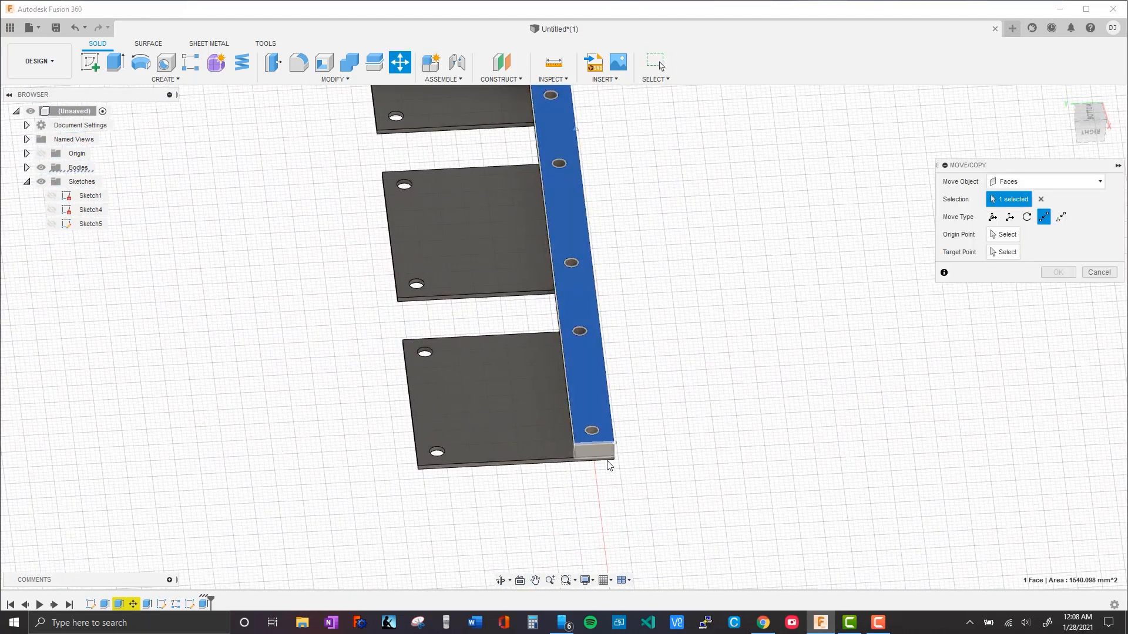
pyautogui.scroll(-1, 625, 458)
pyautogui.click(1015, 183)
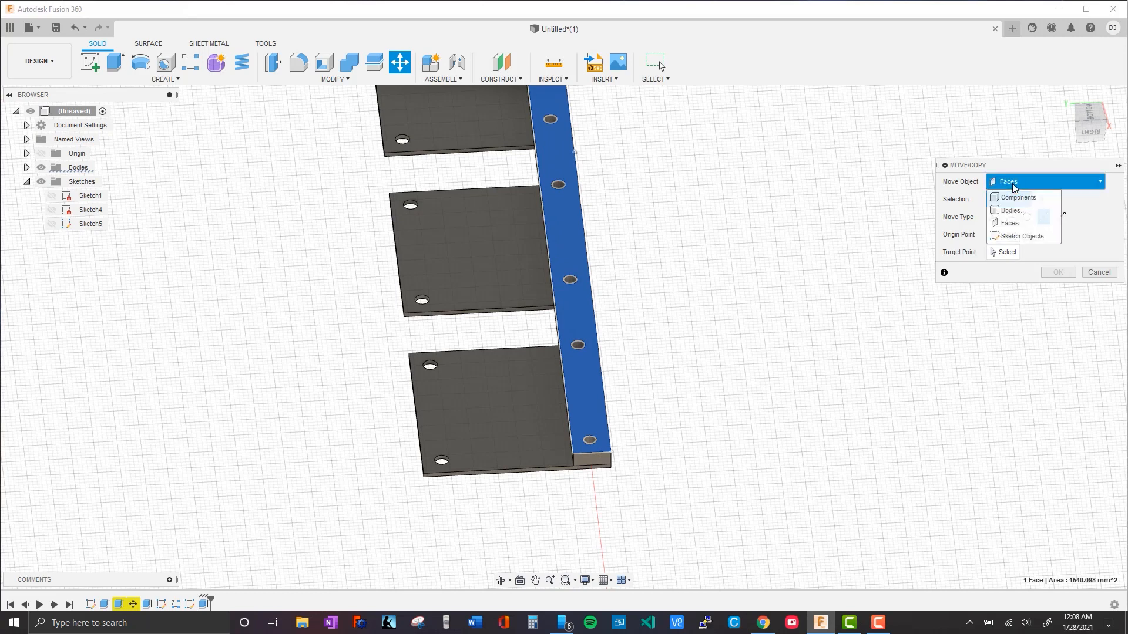
pyautogui.click(1010, 210)
# Set the point-to-point move from the strip's inner end corner to the end plate's opposite outer corner
pyautogui.click(1004, 234)
pyautogui.scroll(-1, 583, 478)
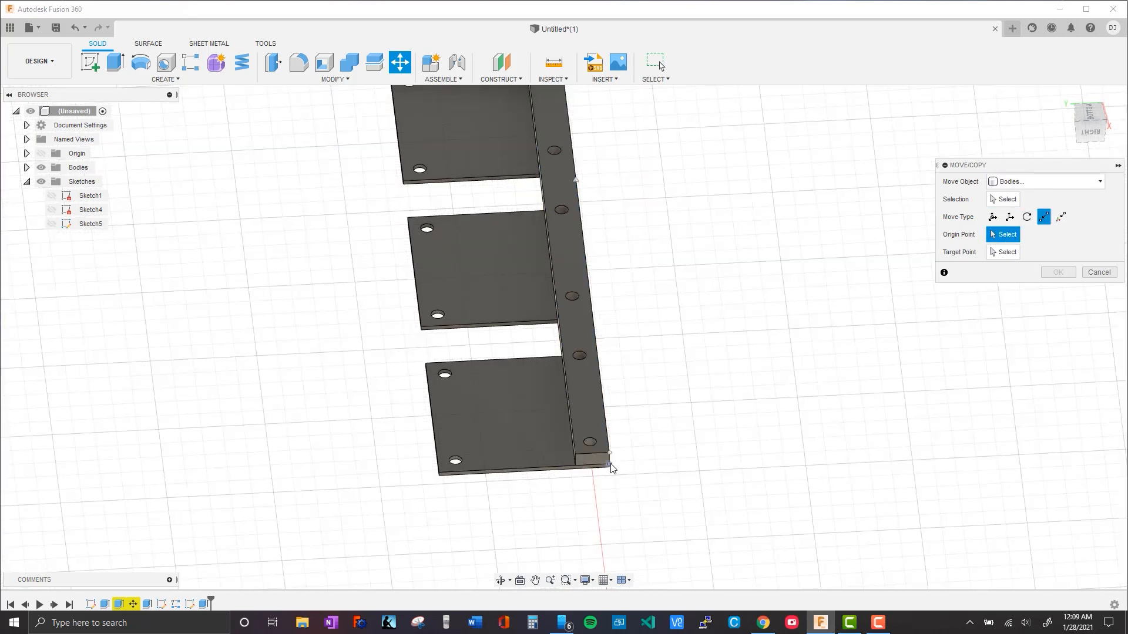
pyautogui.click(575, 465)
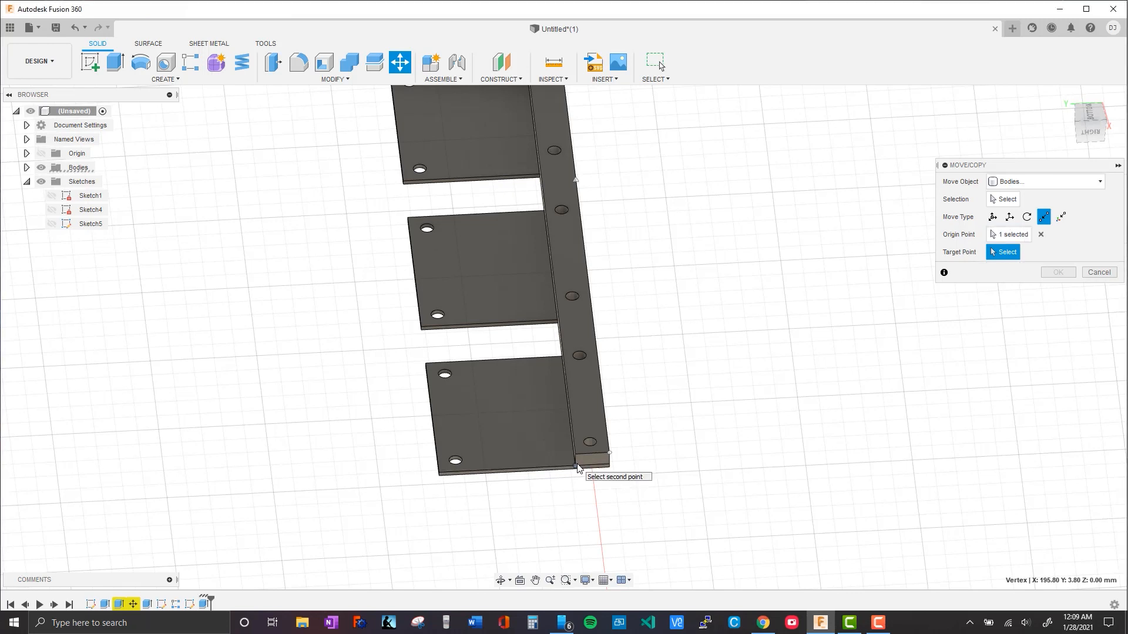
pyautogui.click(442, 474)
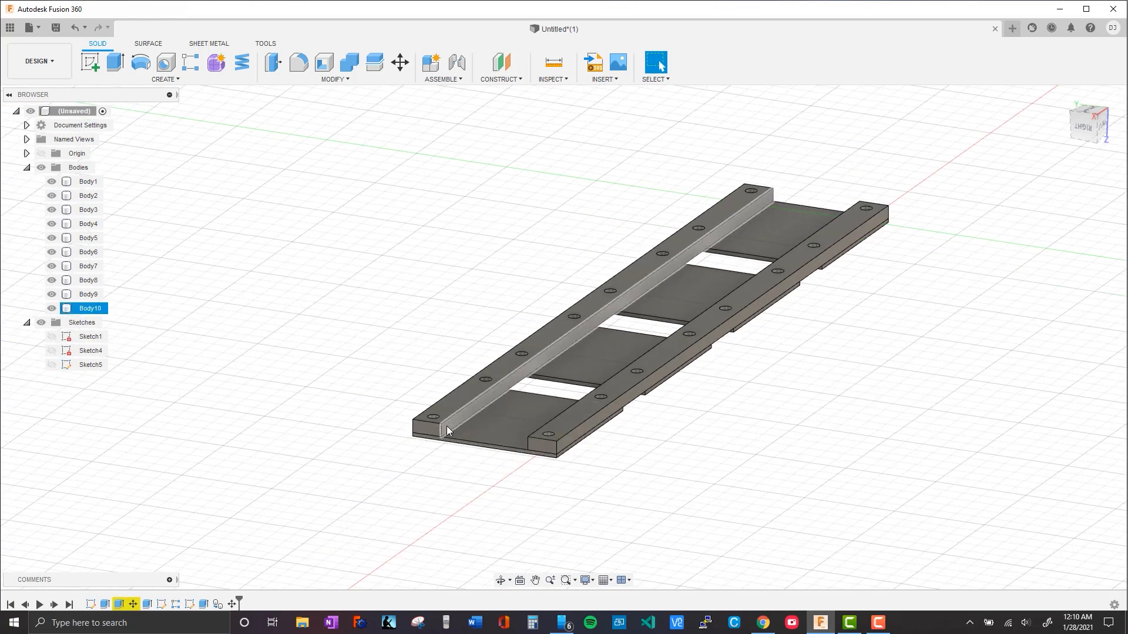
pyautogui.click(446, 429)
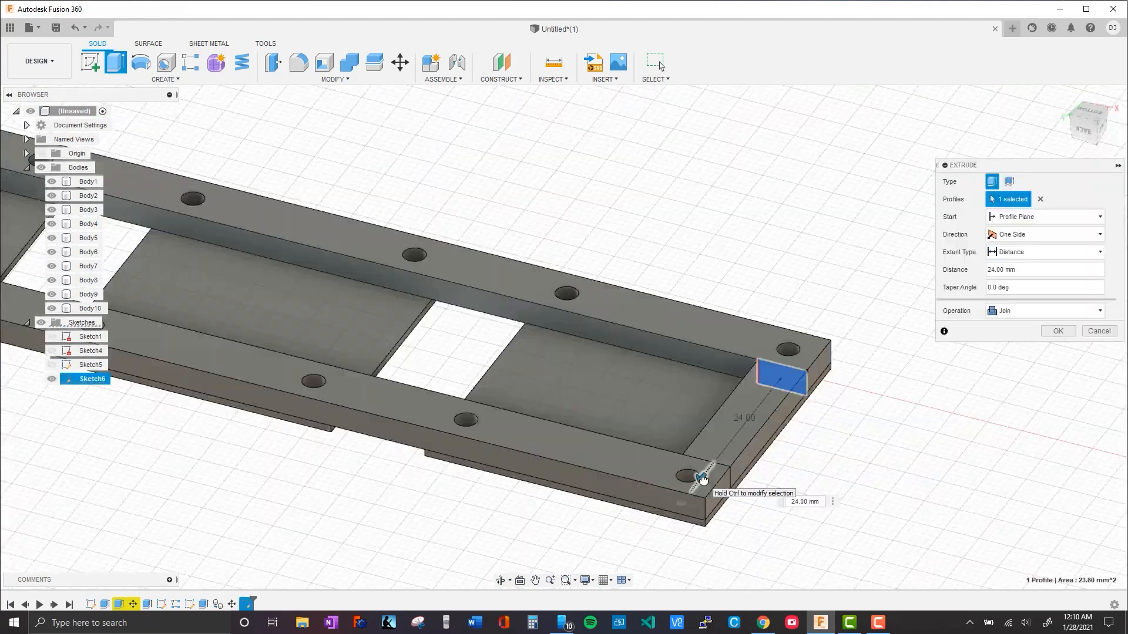
pyautogui.keyDown('shift'); pyautogui.moveTo(753, 254); pyautogui.dragTo(616, 263, button='middle'); pyautogui.keyUp('shift')
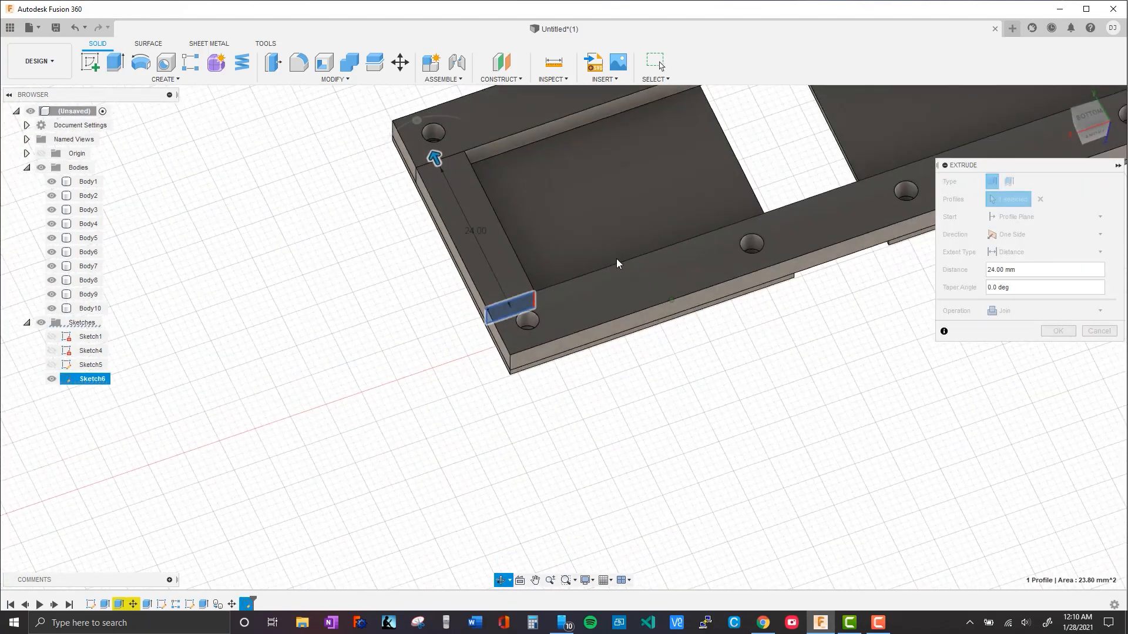
pyautogui.moveTo(709, 133); pyautogui.dragTo(498, 353, button='middle')
pyautogui.moveTo(658, 241); pyautogui.dragTo(352, 313, button='middle')
pyautogui.moveTo(805, 234); pyautogui.dragTo(438, 408, button='middle')
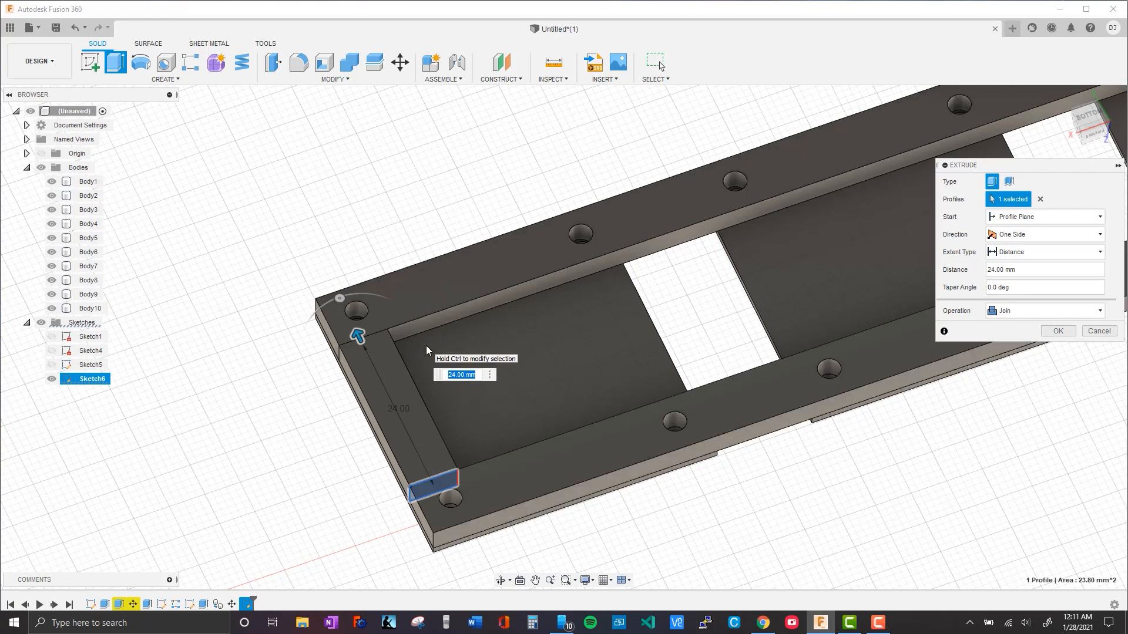
pyautogui.press('Escape')
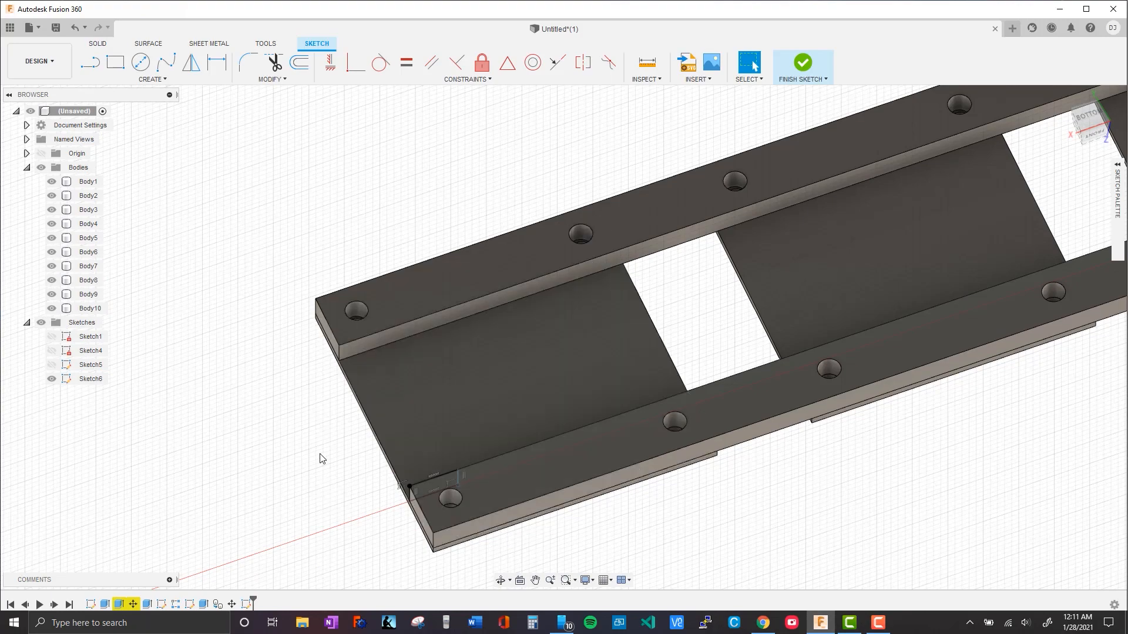
# Examine the strips and the four plates from the underside and the plate side
pyautogui.keyDown('shift'); pyautogui.moveTo(312, 453); pyautogui.dragTo(364, 528, button='middle'); pyautogui.keyUp('shift')
pyautogui.moveTo(625, 421); pyautogui.dragTo(534, 565, button='middle')
pyautogui.keyDown('shift'); pyautogui.moveTo(635, 443); pyautogui.dragTo(623, 464, button='middle'); pyautogui.keyUp('shift')
pyautogui.moveTo(925, 229); pyautogui.dragTo(398, 453, button='middle')
pyautogui.scroll(3, 405, 461)
pyautogui.scroll(-1, 410, 464)
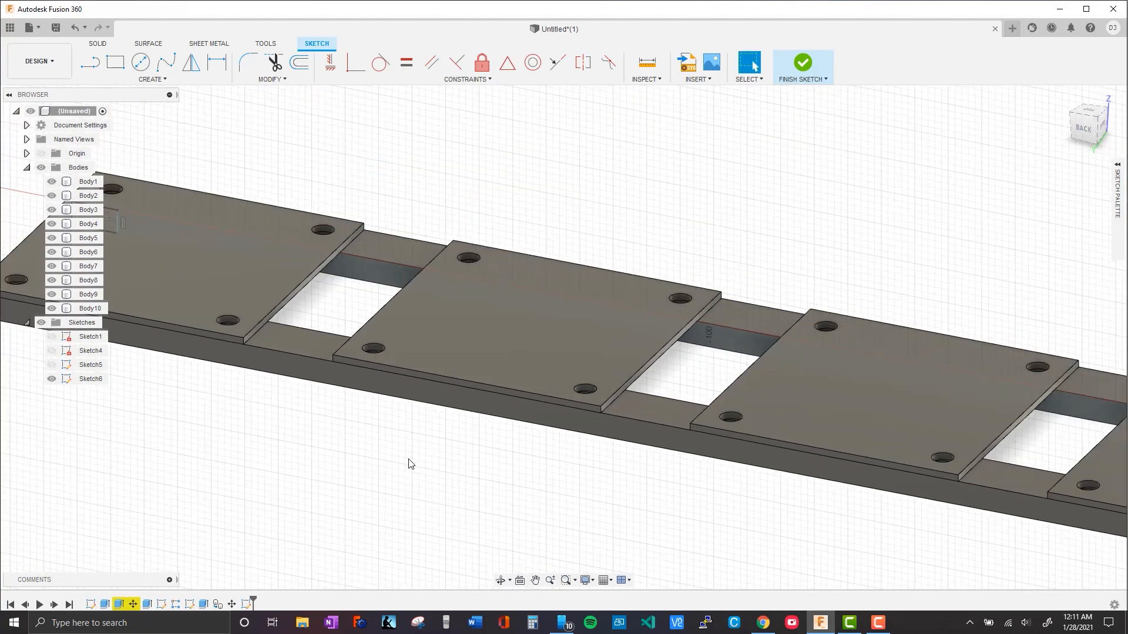
pyautogui.scroll(-3, 410, 464)
pyautogui.moveTo(428, 468); pyautogui.dragTo(477, 475, button='middle')
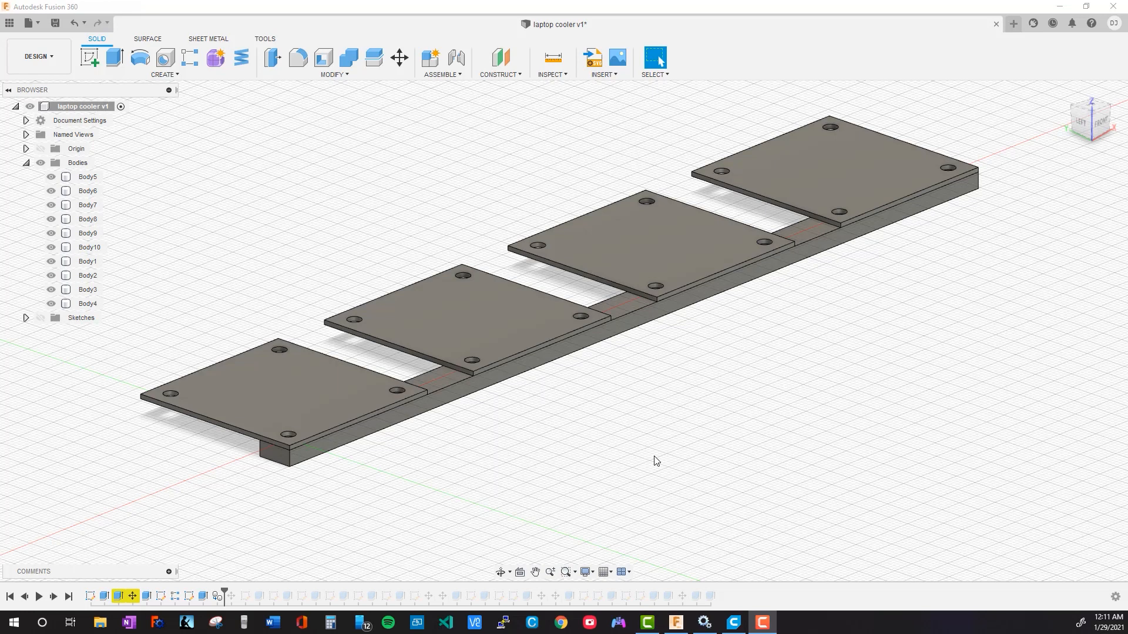
# Select the strip's long side face and roll the design history forward past the extrusion that widens the base
pyautogui.moveTo(610, 478); pyautogui.dragTo(595, 489, button='middle')
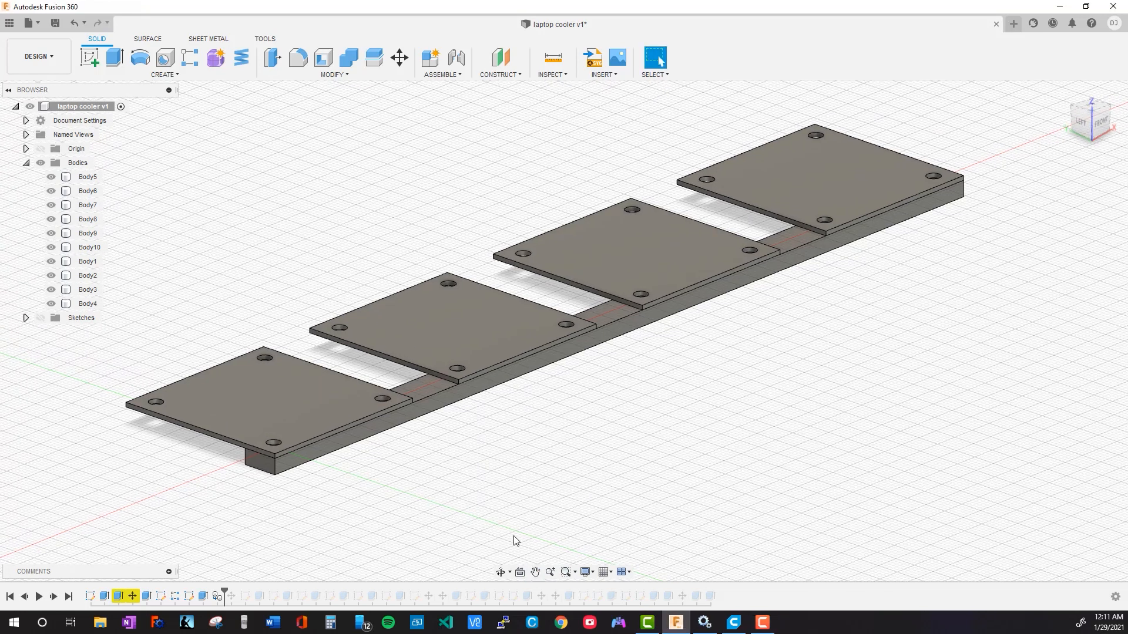
pyautogui.click(380, 427)
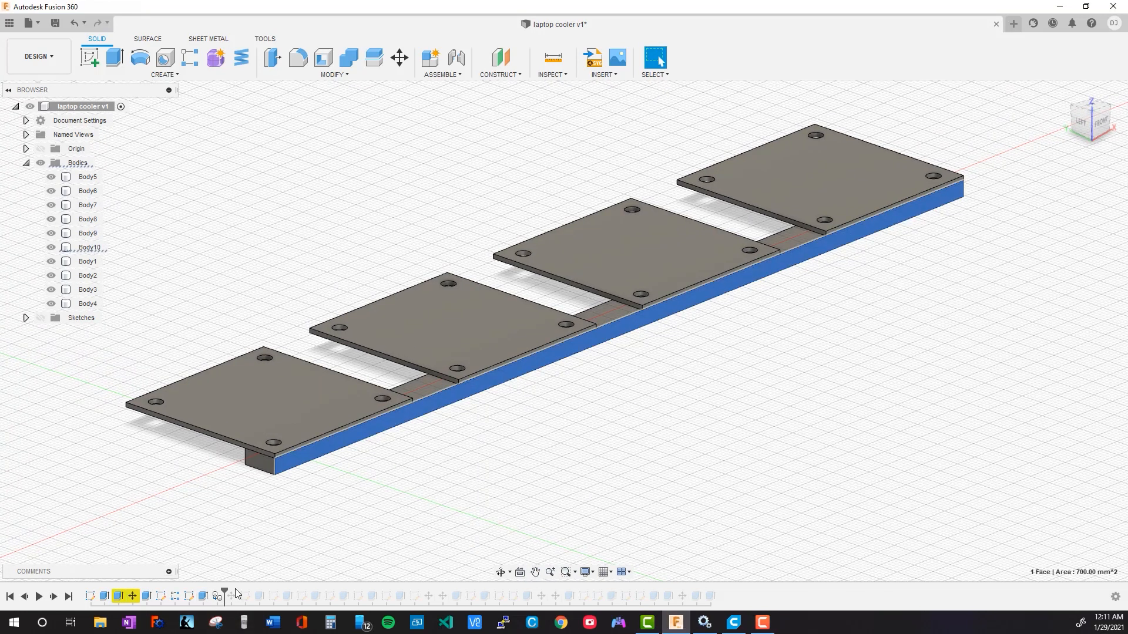
pyautogui.moveTo(265, 588); pyautogui.dragTo(270, 590)
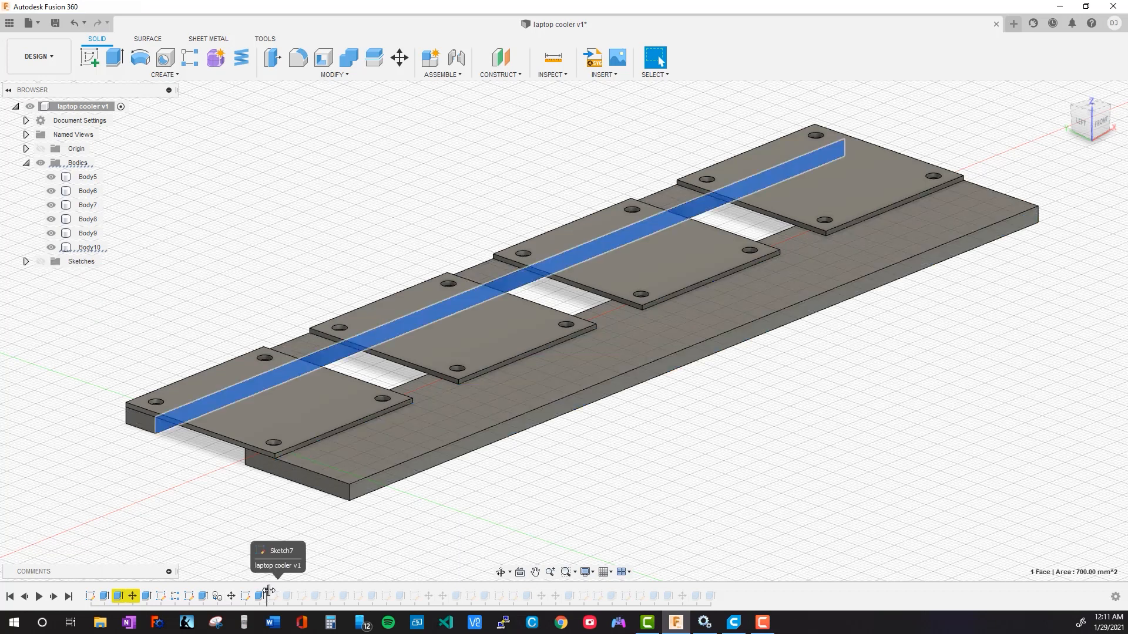
# Roll the design history forward through the features that add the tall long wall and the two end walls
pyautogui.moveTo(305, 590); pyautogui.dragTo(338, 599)
pyautogui.moveTo(657, 464); pyautogui.dragTo(612, 501, button='middle')
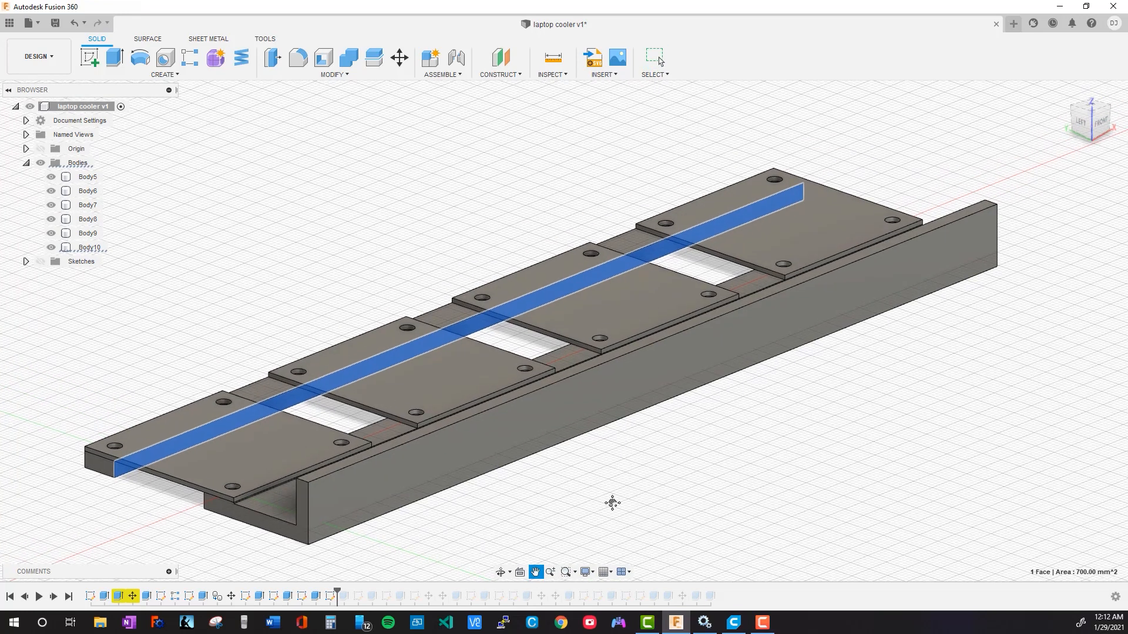
pyautogui.moveTo(338, 595); pyautogui.dragTo(353, 591)
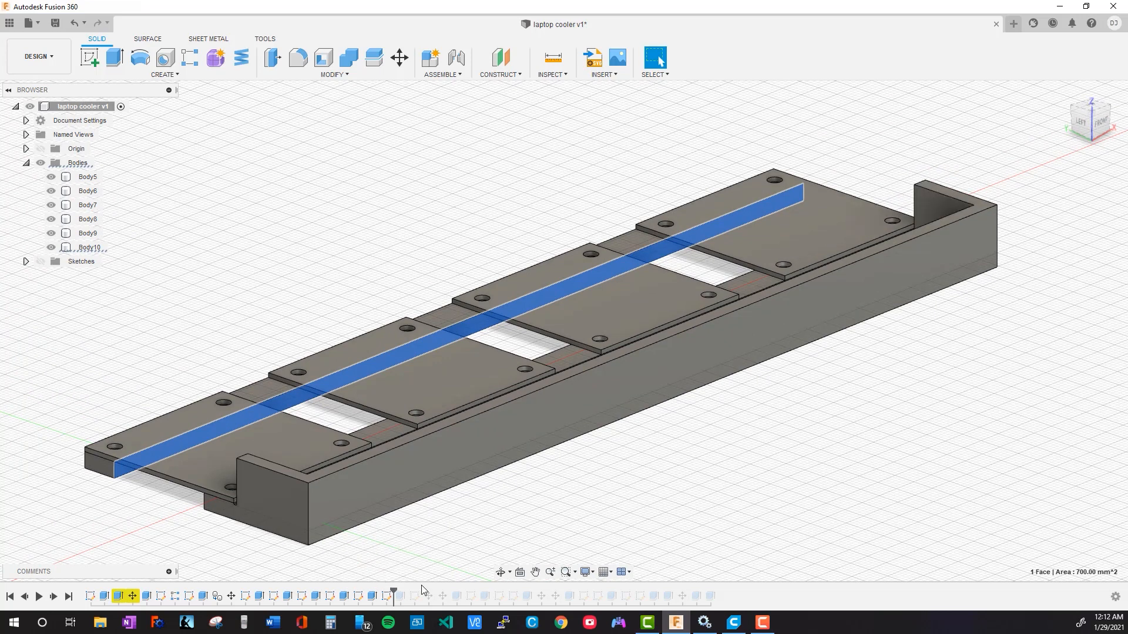
# Roll the design history forward past the rectangular opening in the tall long wall and the cover on top of the walls
pyautogui.keyDown('shift'); pyautogui.moveTo(803, 439); pyautogui.dragTo(554, 560, button='middle'); pyautogui.keyUp('shift')
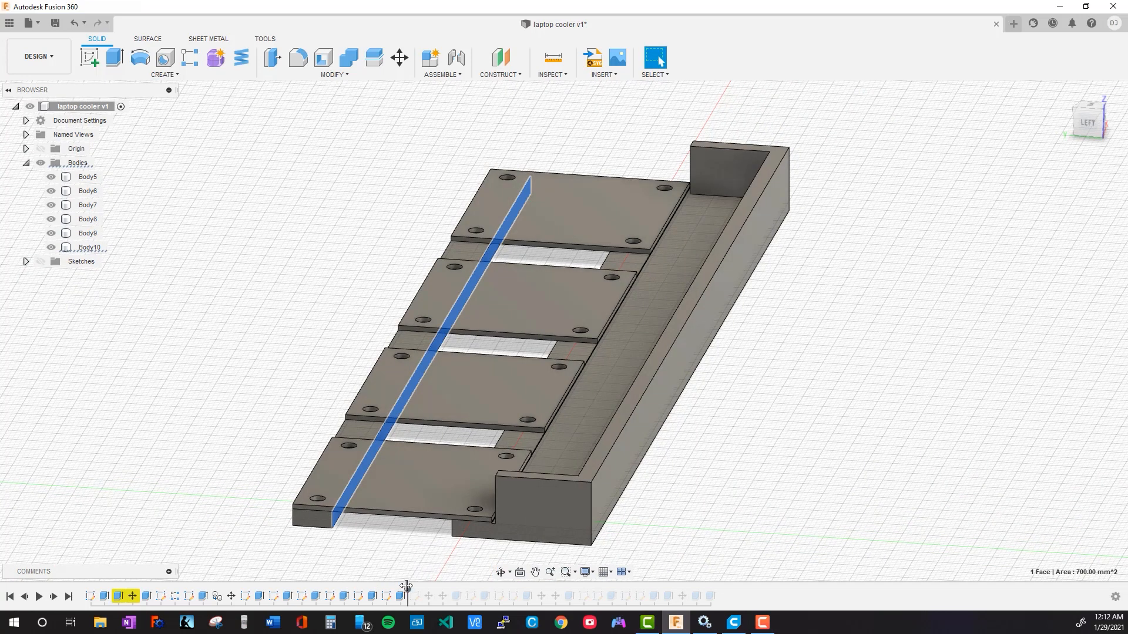
pyautogui.moveTo(407, 587); pyautogui.dragTo(410, 587)
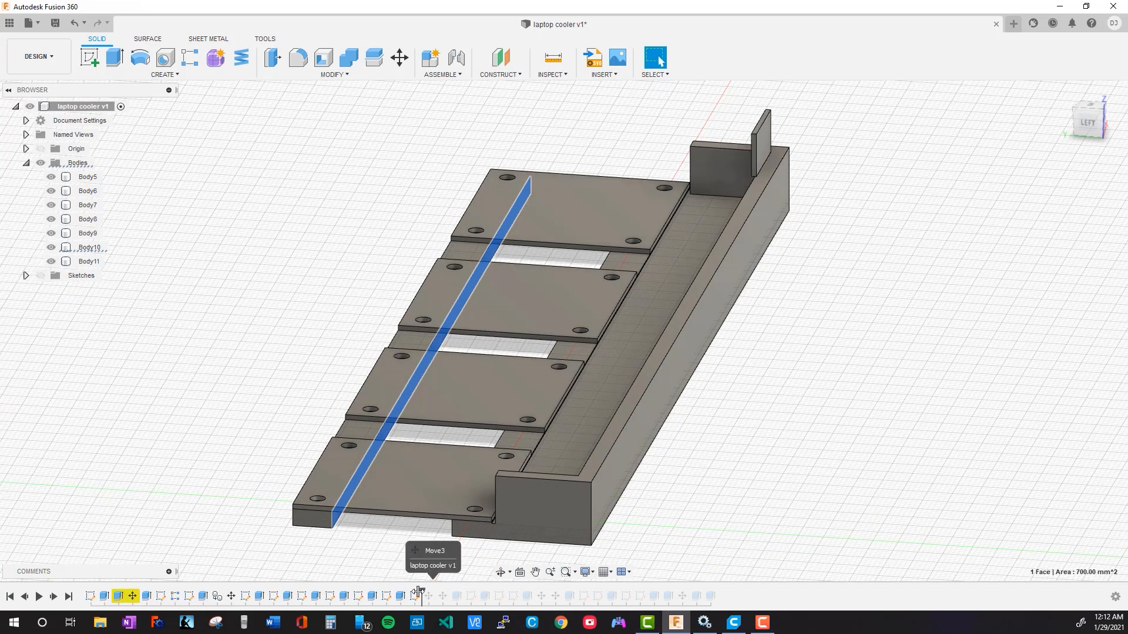
pyautogui.keyDown('shift'); pyautogui.moveTo(832, 482); pyautogui.dragTo(826, 420, button='middle'); pyautogui.keyUp('shift')
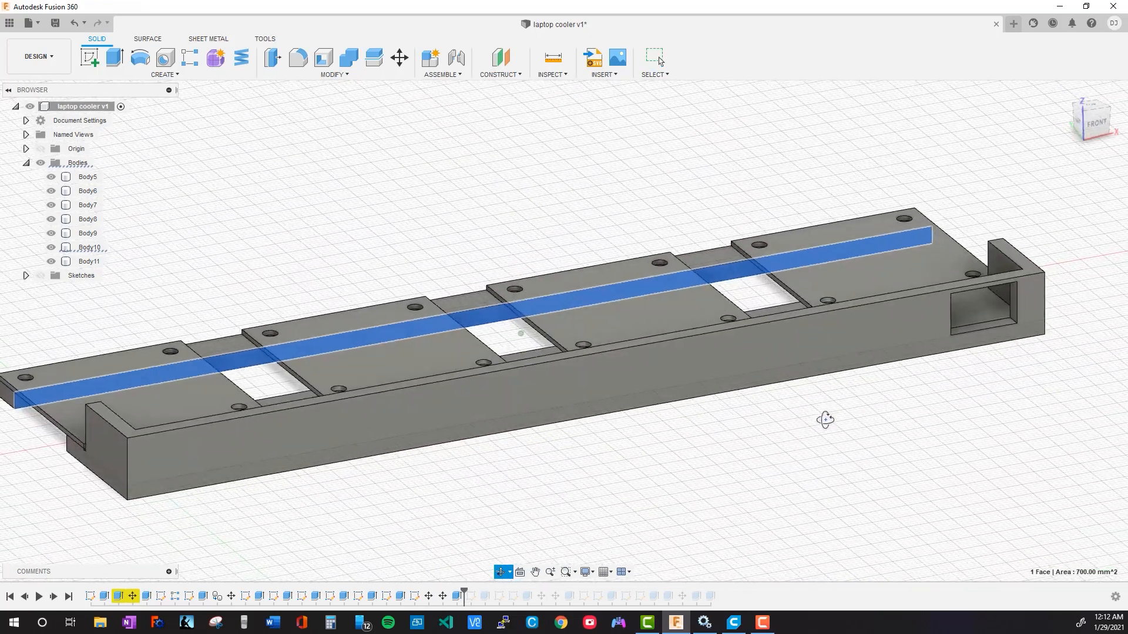
pyautogui.moveTo(464, 595); pyautogui.dragTo(509, 590)
pyautogui.keyDown('shift'); pyautogui.moveTo(378, 502); pyautogui.dragTo(606, 404, button='middle'); pyautogui.keyUp('shift')
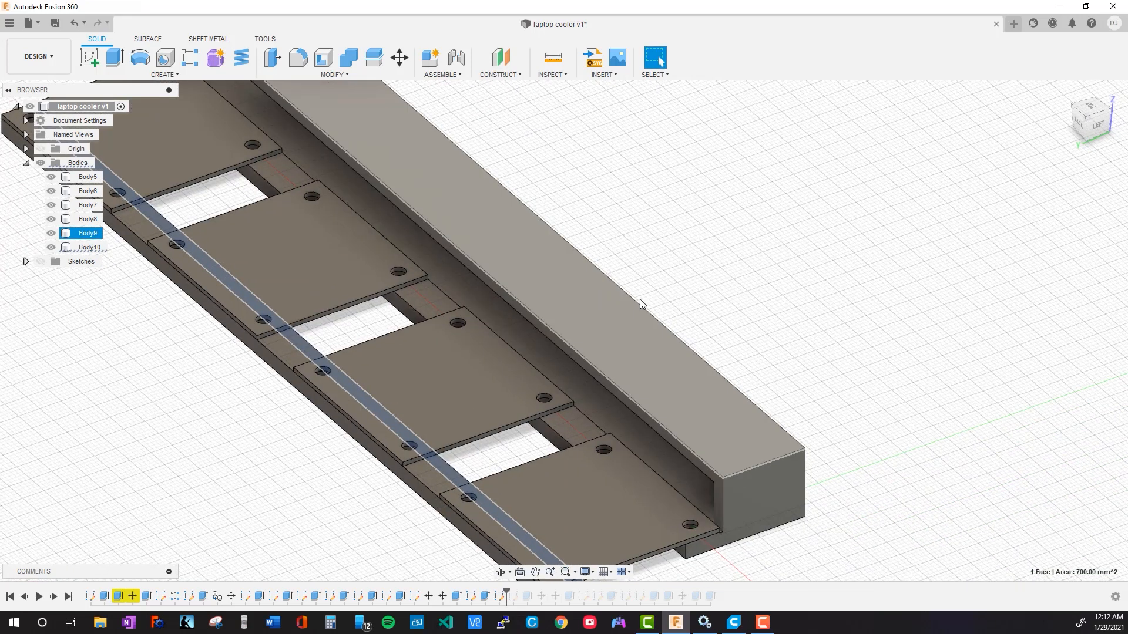
# Roll the design history forward through the features that cut the low rectangular slot in the end wall
pyautogui.moveTo(793, 343)
pyautogui.mouseDown(button='middle')
pyautogui.moveTo(786, 367)
pyautogui.moveTo(575, 439)
pyautogui.mouseUp(button='middle')
pyautogui.press('Right')
pyautogui.press('Right')
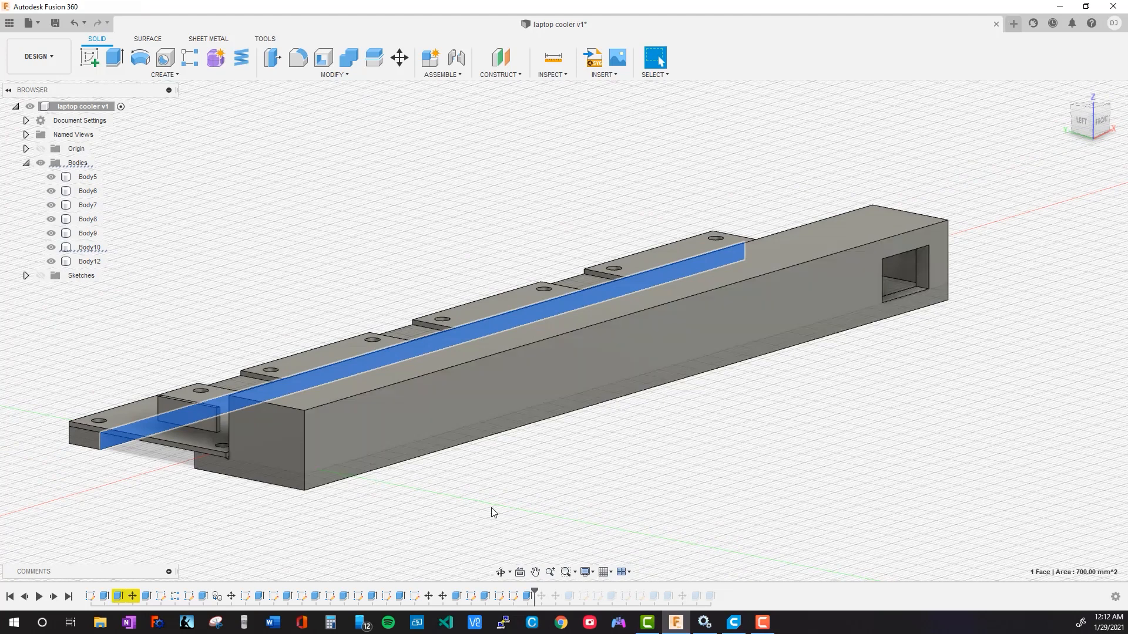
pyautogui.moveTo(442, 498); pyautogui.dragTo(475, 462, button='middle')
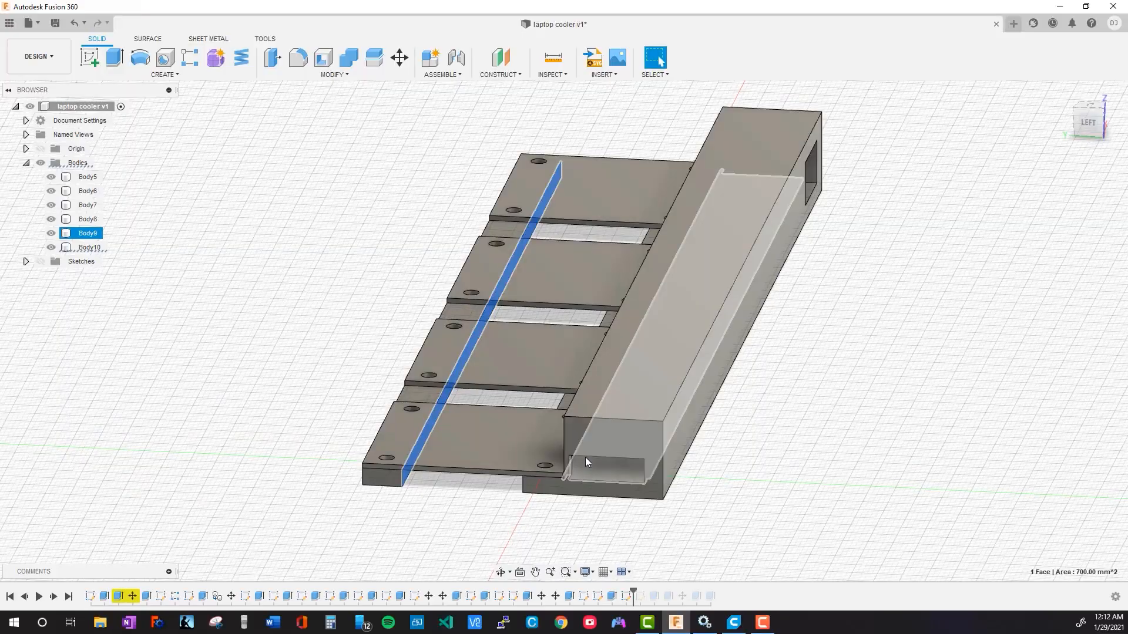
pyautogui.keyDown('shift'); pyautogui.moveTo(673, 461); pyautogui.dragTo(758, 450, button='middle'); pyautogui.keyUp('shift')
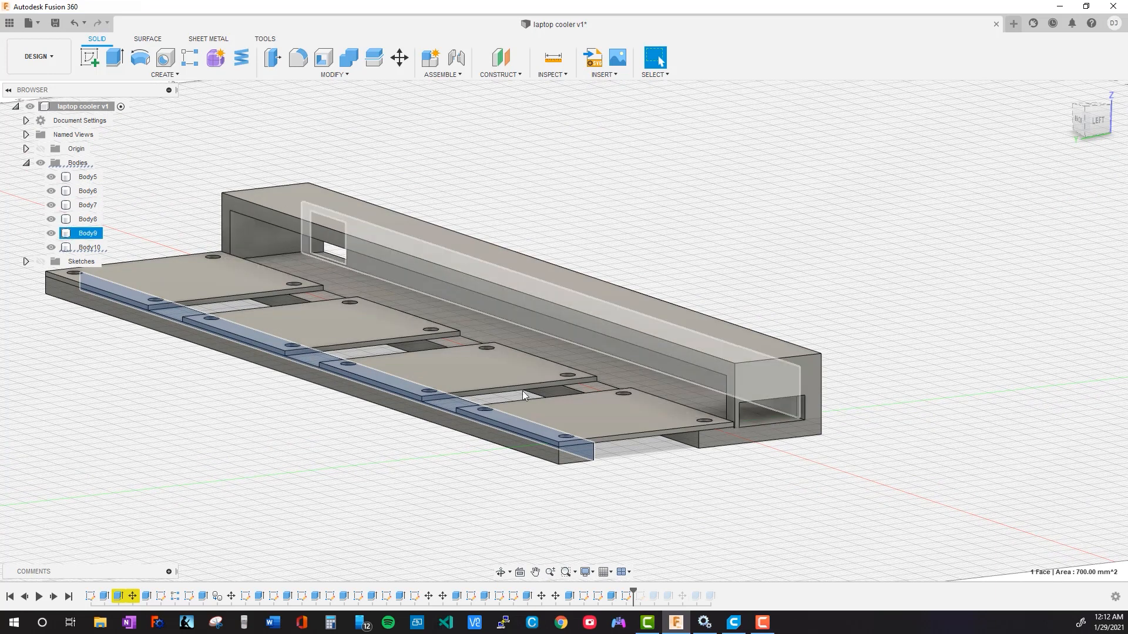
# Roll the design history forward to its end, past the square opening in the top cover, and inspect that end of the base
pyautogui.moveTo(971, 450); pyautogui.dragTo(782, 540, button='middle')
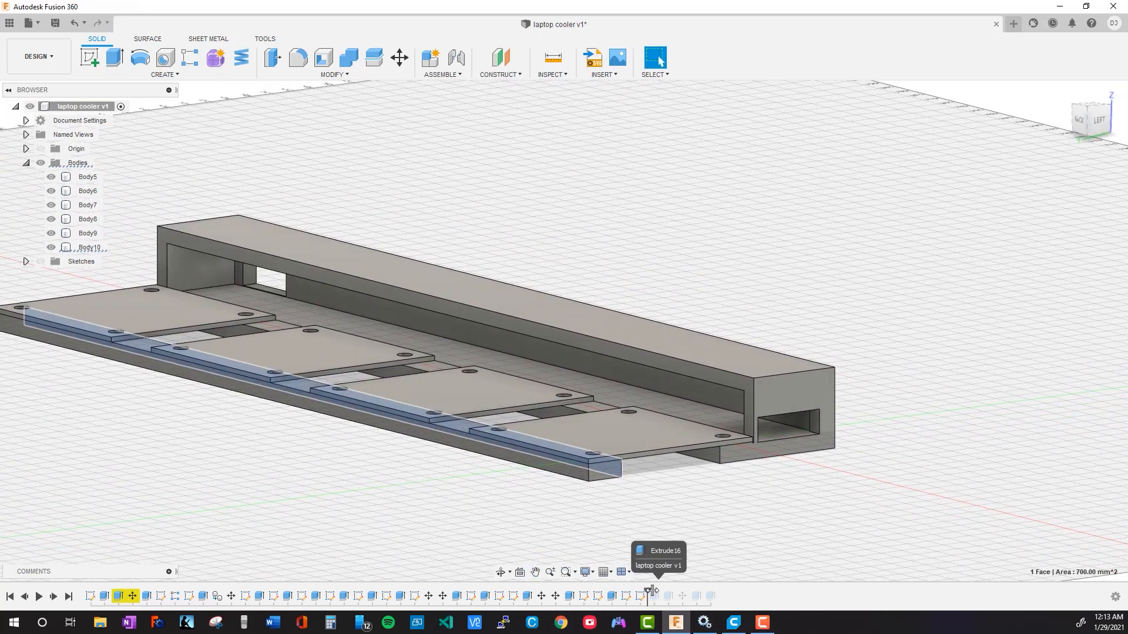
pyautogui.moveTo(891, 444); pyautogui.dragTo(852, 384, button='middle')
pyautogui.moveTo(603, 491); pyautogui.dragTo(569, 404, button='middle')
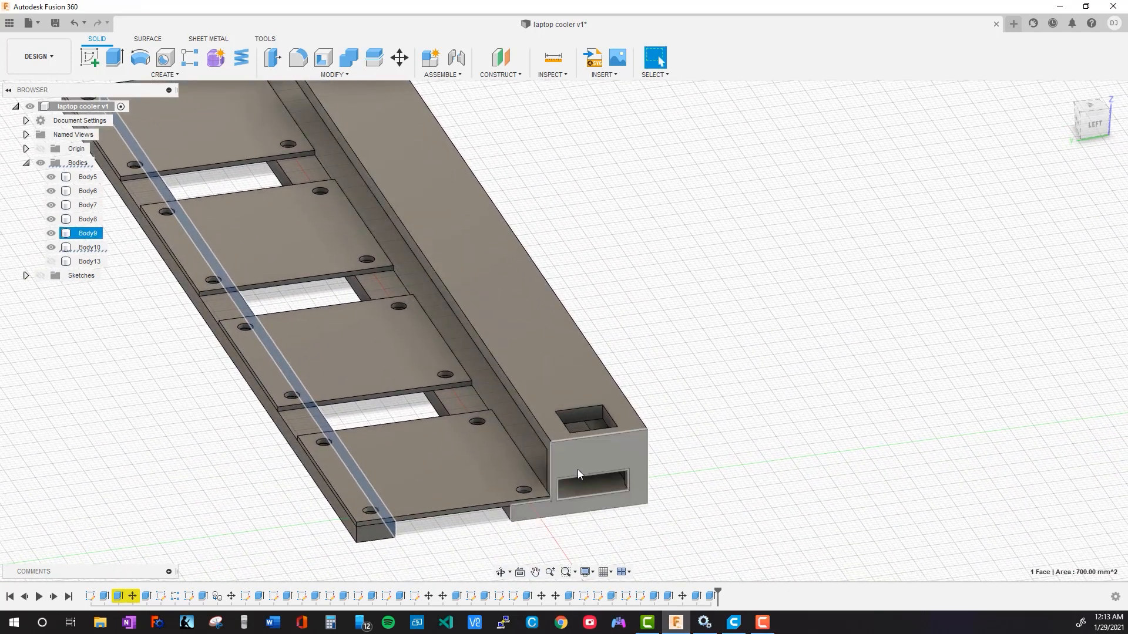
pyautogui.keyDown('shift'); pyautogui.moveTo(664, 488); pyautogui.dragTo(585, 395, button='middle'); pyautogui.keyUp('shift')
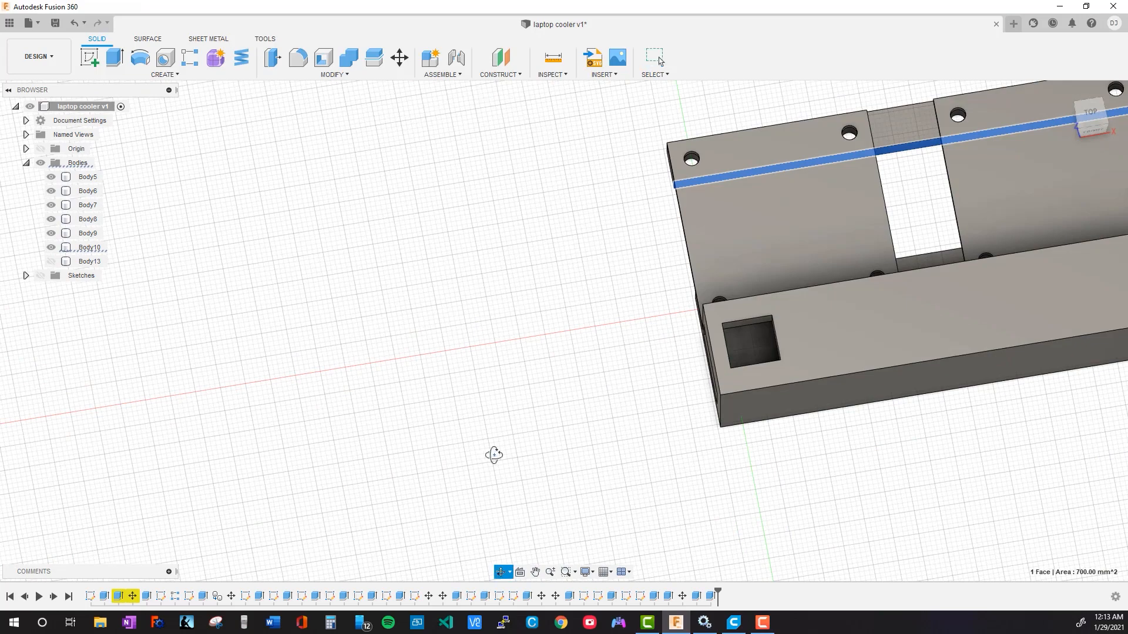
pyautogui.keyDown('shift'); pyautogui.moveTo(493, 454); pyautogui.dragTo(665, 425, button='middle'); pyautogui.keyUp('shift')
pyautogui.moveTo(739, 393); pyautogui.dragTo(733, 416, button='middle')
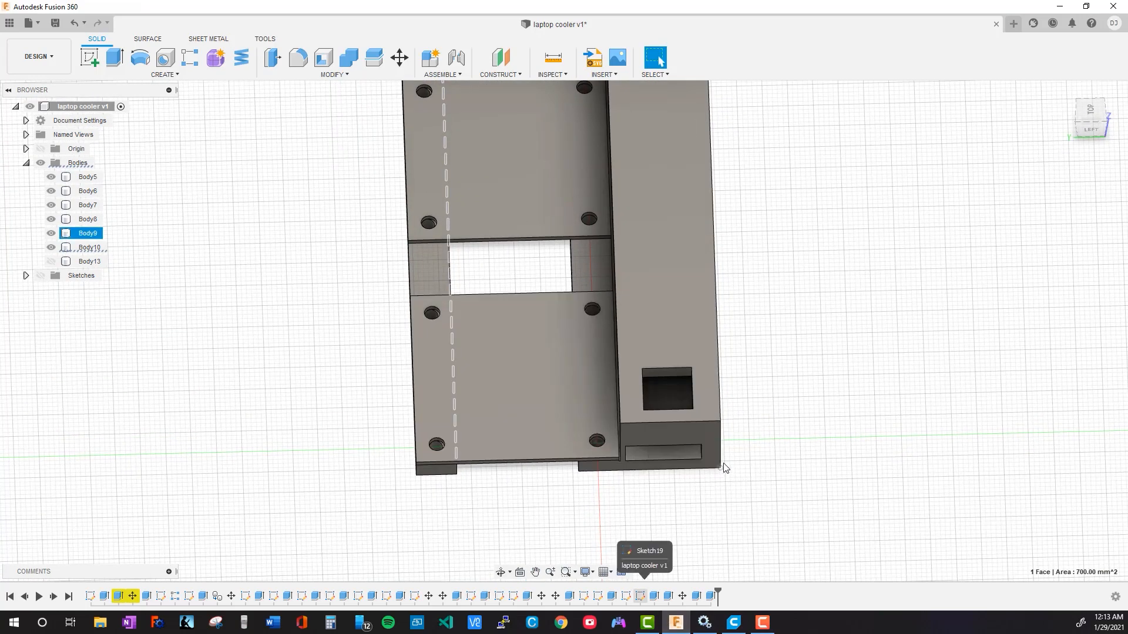
# Extrude the plate-side inner face of the top cover's square opening by -2 mm as a cut
pyautogui.scroll(-3, 775, 473)
pyautogui.scroll(5, 640, 388)
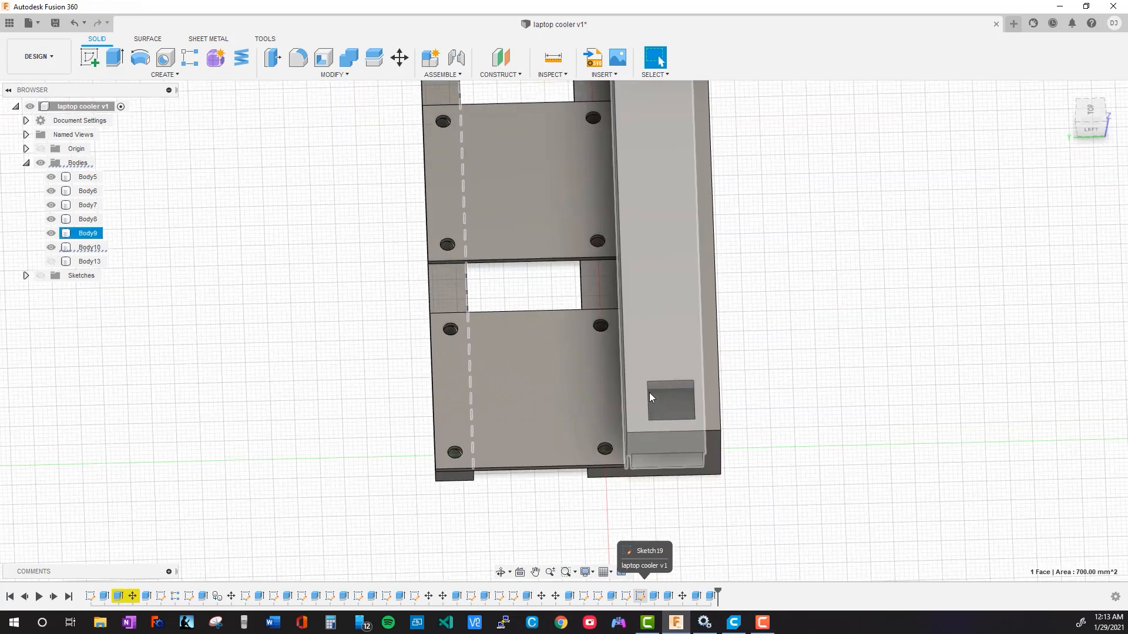
pyautogui.scroll(5, 664, 382)
pyautogui.moveTo(815, 407); pyautogui.dragTo(813, 360, button='middle')
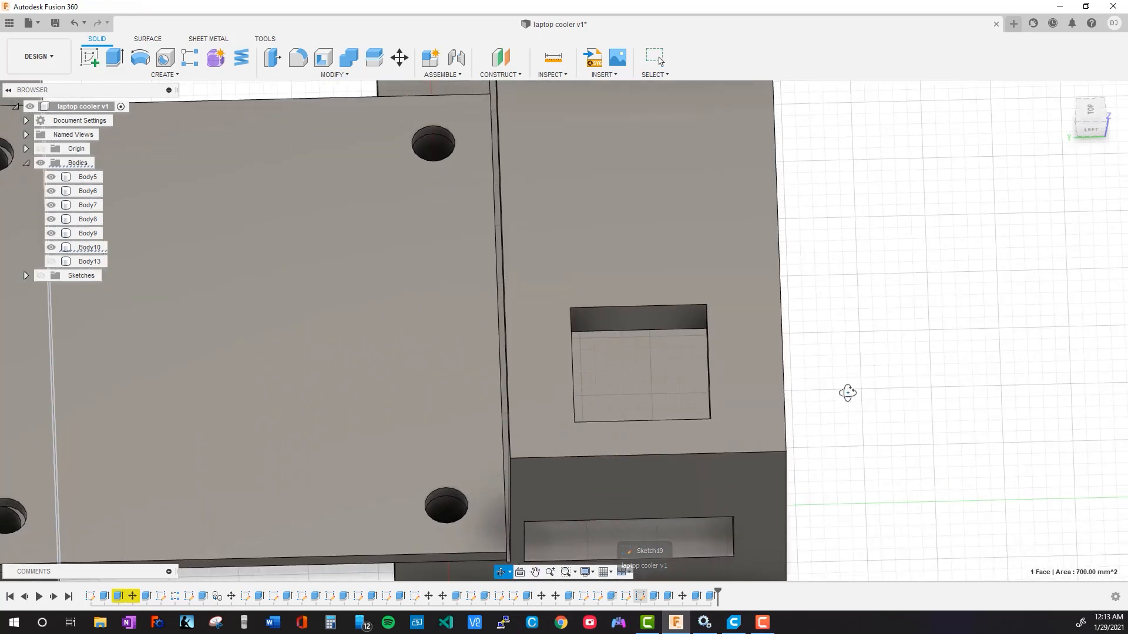
pyautogui.keyDown('shift'); pyautogui.moveTo(851, 396); pyautogui.dragTo(678, 318, button='middle'); pyautogui.keyUp('shift')
pyautogui.click(678, 318)
pyautogui.press('e')
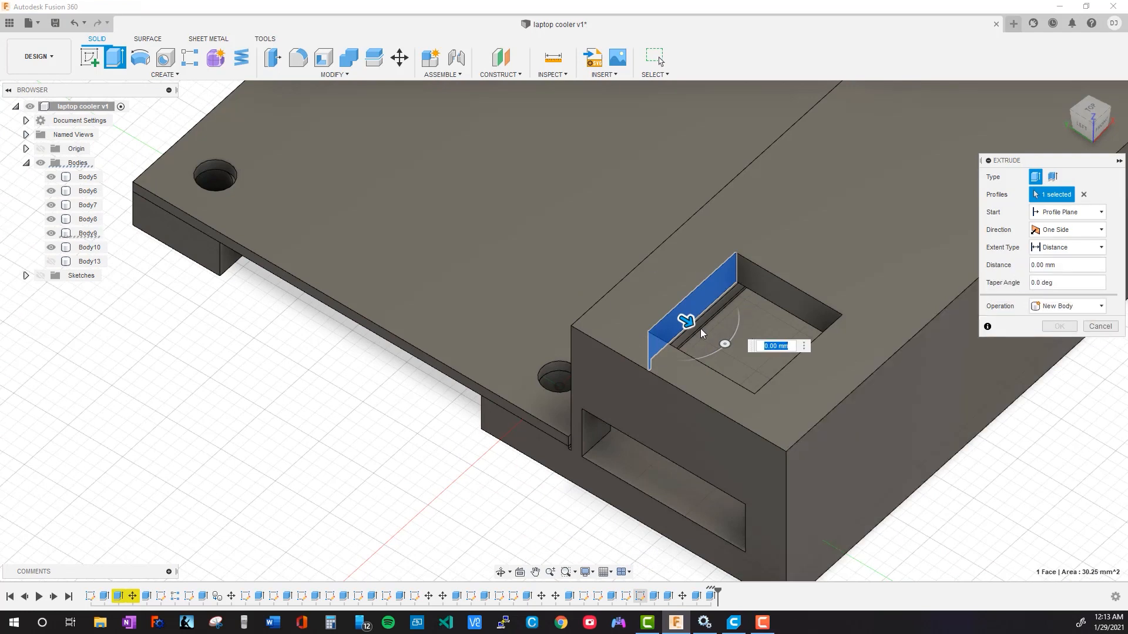
pyautogui.moveTo(686, 321); pyautogui.dragTo(671, 313)
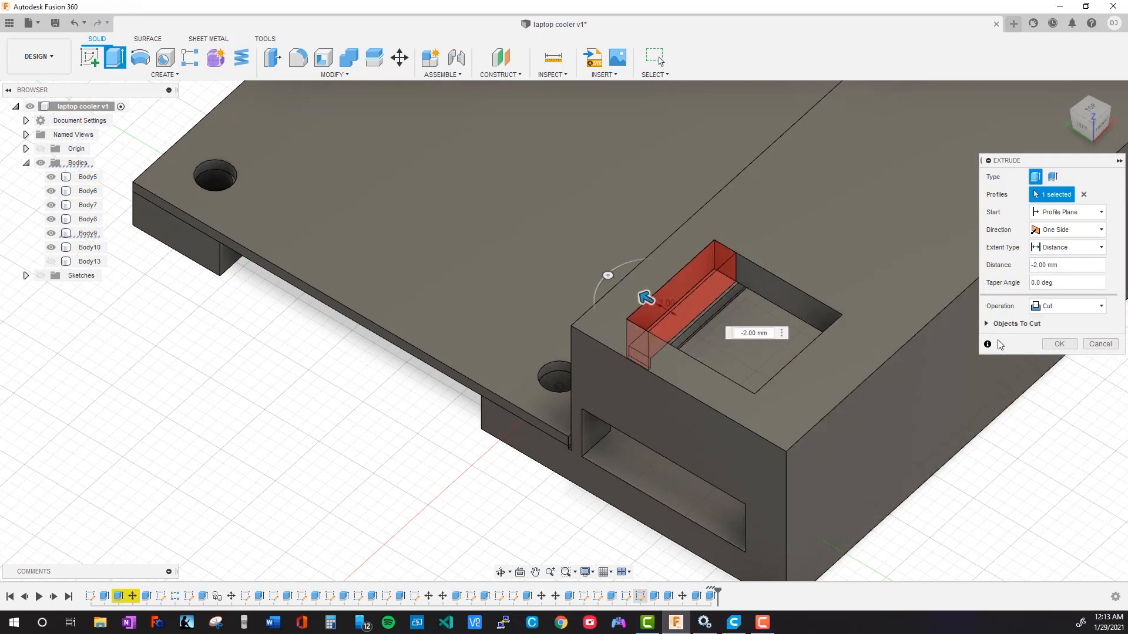
pyautogui.click(1045, 347)
# Extrude the square opening's opposite inner face, nearest the outer long wall, outward as a cut
pyautogui.keyDown('shift'); pyautogui.moveTo(541, 381); pyautogui.dragTo(710, 352, button='middle'); pyautogui.keyUp('shift')
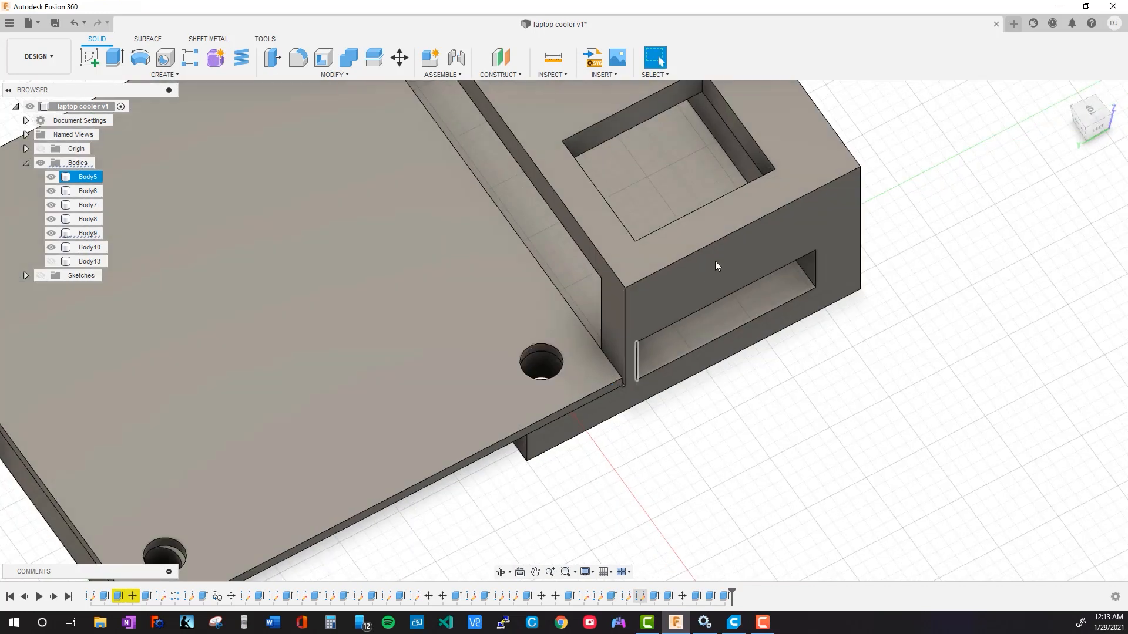
pyautogui.moveTo(715, 262); pyautogui.dragTo(661, 374, button='middle')
pyautogui.click(692, 260)
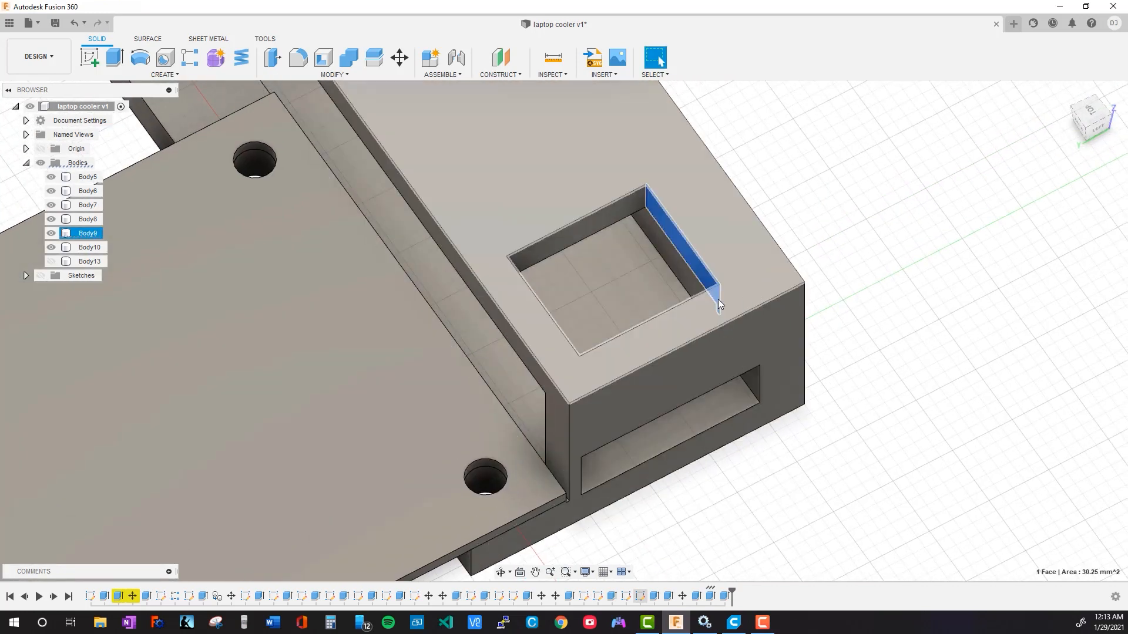
pyautogui.press('e')
pyautogui.moveTo(680, 266); pyautogui.dragTo(703, 252)
pyautogui.click(1059, 346)
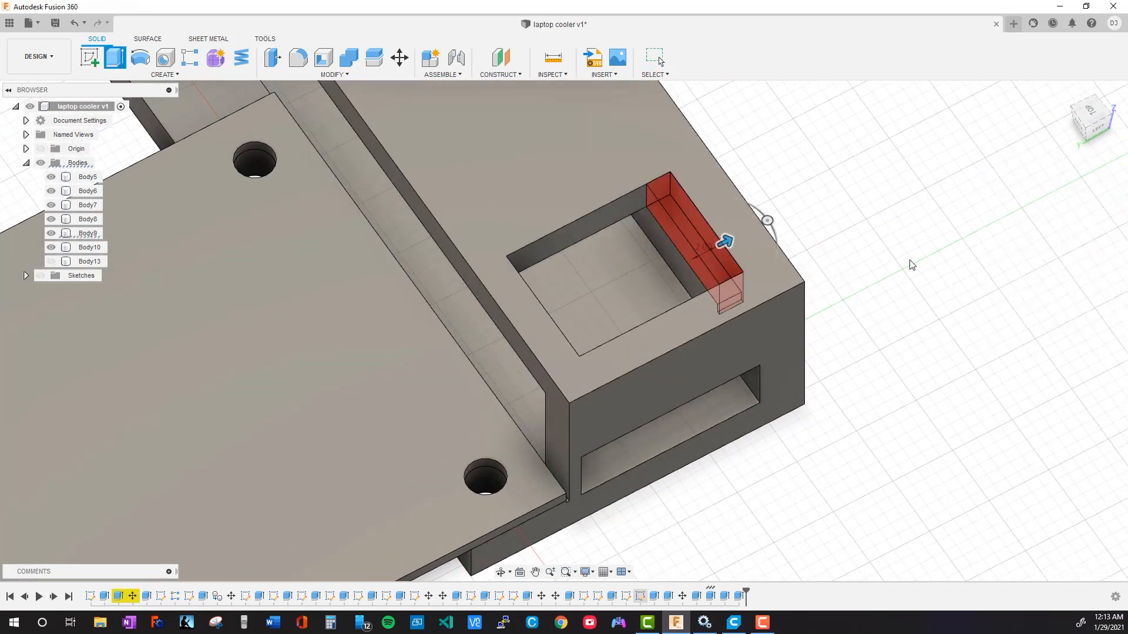
# Save the design as a new version with the description "User Saved"
pyautogui.moveTo(902, 264); pyautogui.dragTo(527, 204, button='middle')
pyautogui.hotkey('ctrl', 's')
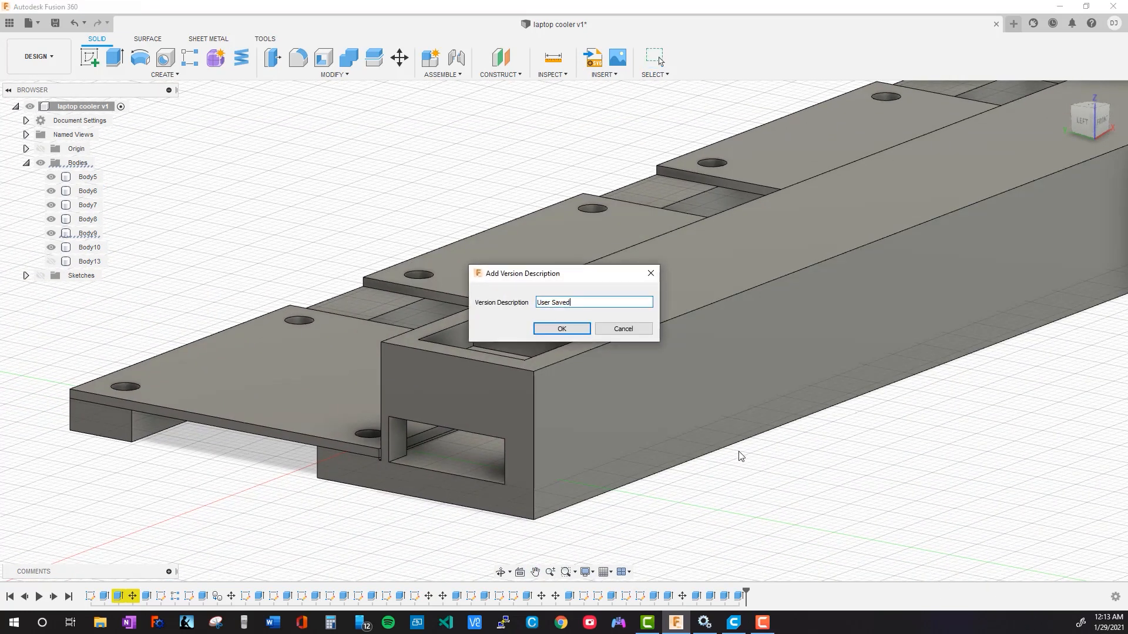
pyautogui.click(583, 328)
# Hide the four plates, Body5 to Body8, leaving the base and the separate strip shown
pyautogui.scroll(-5, 793, 502)
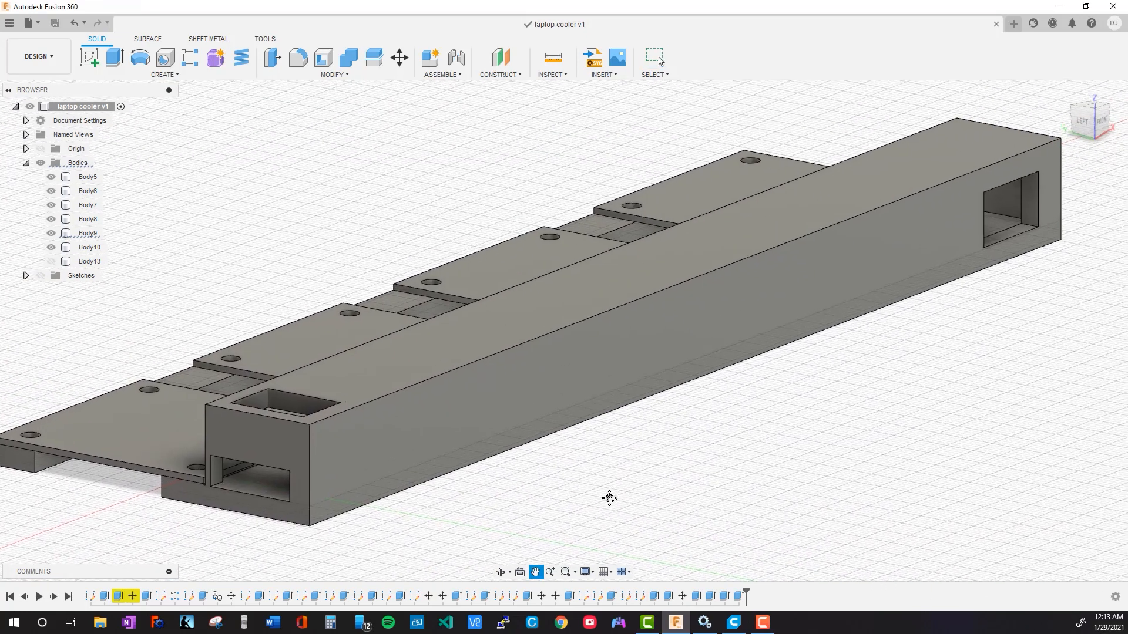
pyautogui.moveTo(688, 486); pyautogui.dragTo(781, 482, button='middle')
pyautogui.moveTo(302, 534); pyautogui.dragTo(348, 526, button='middle')
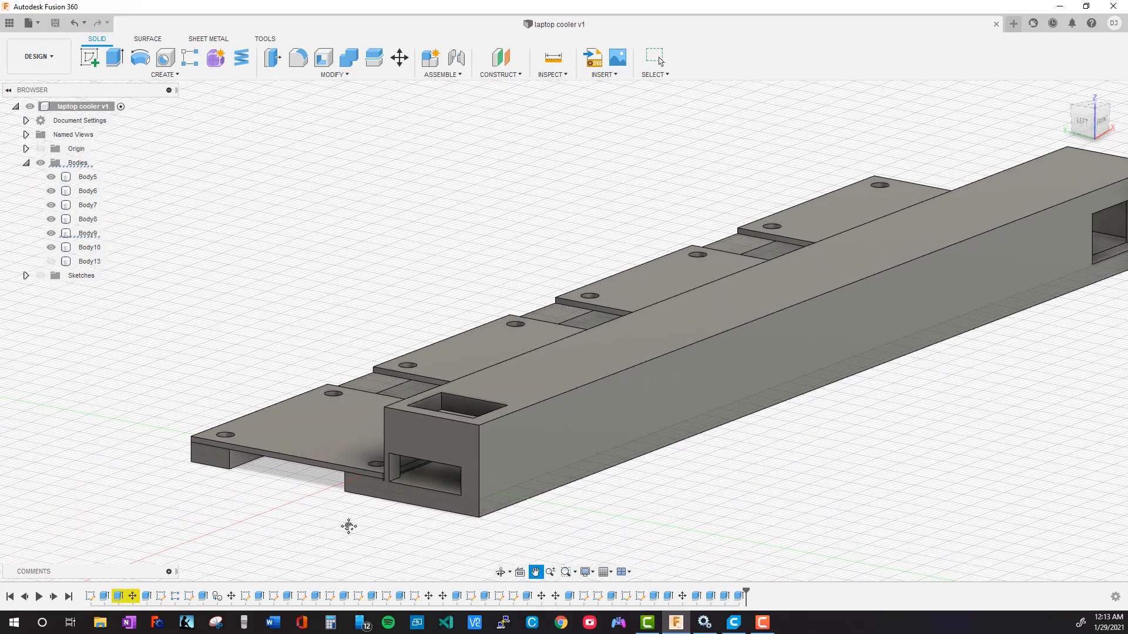
pyautogui.keyDown('shift'); pyautogui.moveTo(239, 517); pyautogui.dragTo(301, 515, button='middle'); pyautogui.keyUp('shift')
pyautogui.moveTo(383, 519); pyautogui.dragTo(214, 505, button='middle')
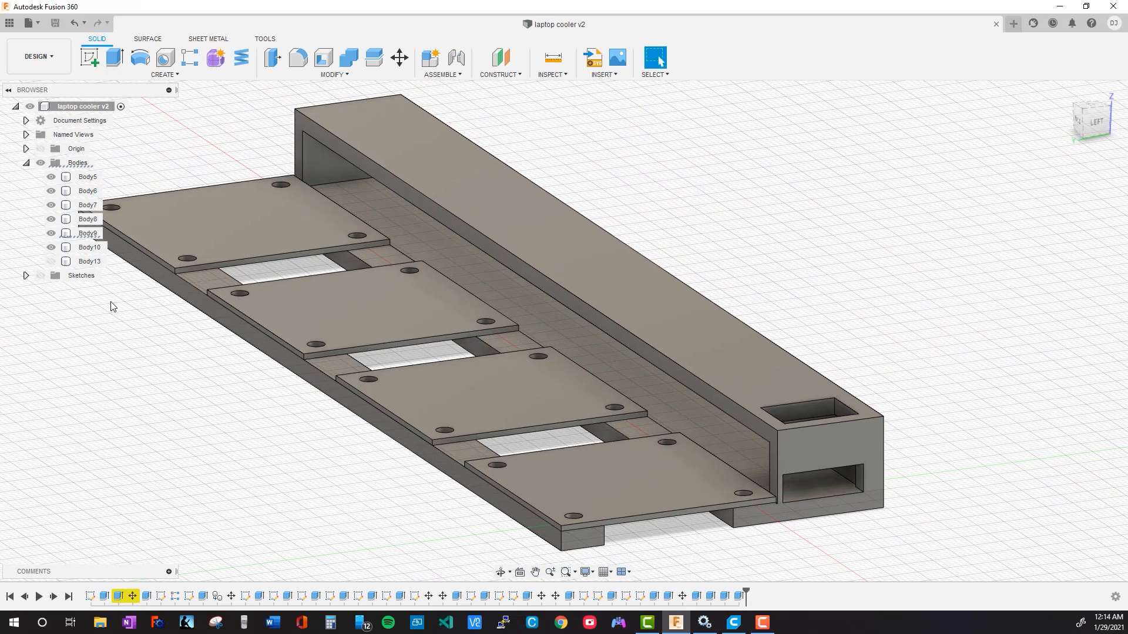
pyautogui.click(51, 234)
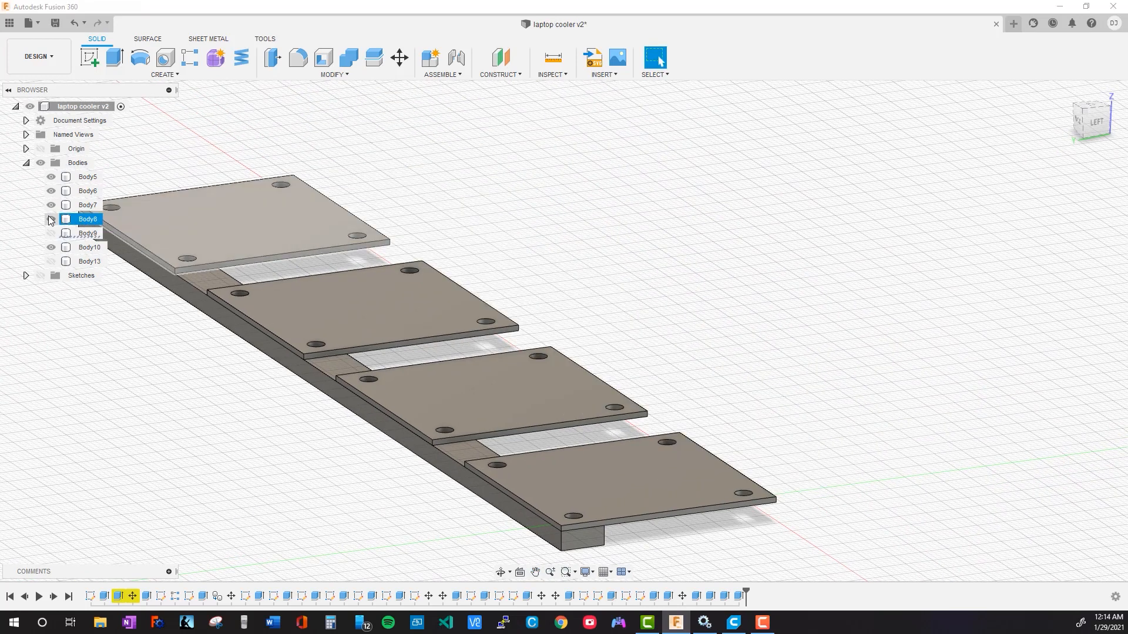
pyautogui.click(50, 234)
pyautogui.click(51, 219)
pyautogui.click(50, 205)
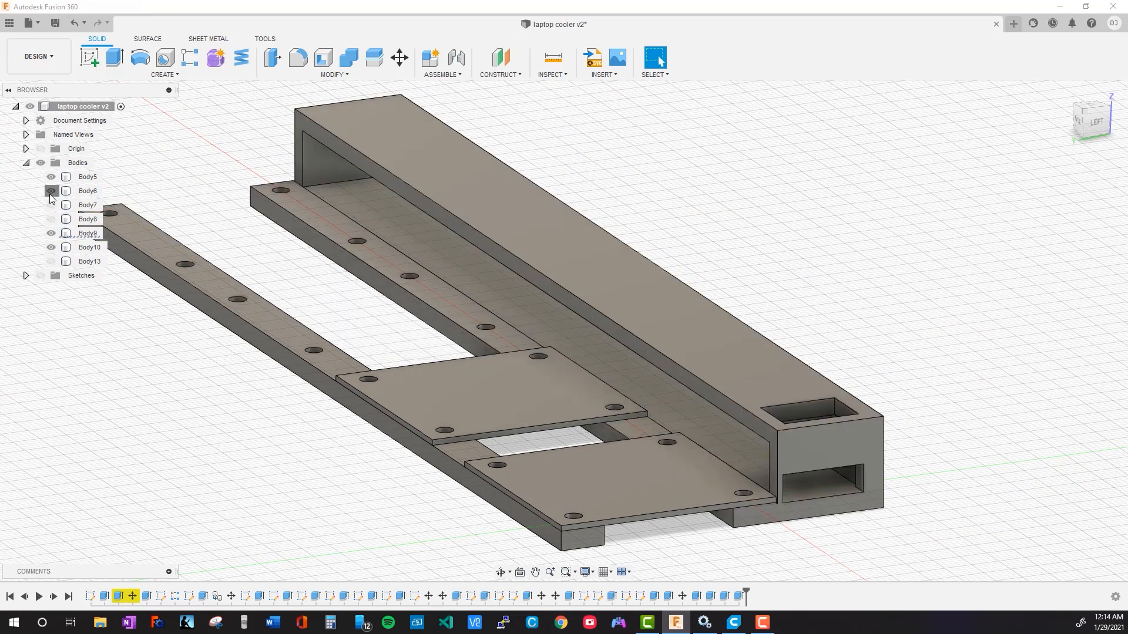
pyautogui.click(51, 191)
pyautogui.click(50, 177)
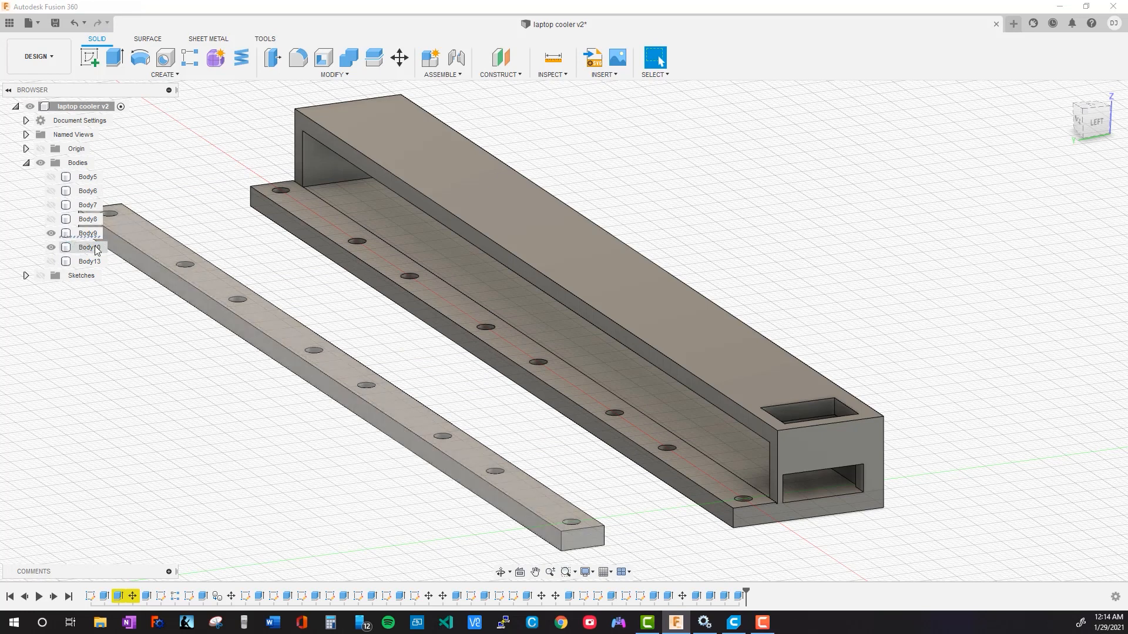
# Export the separate strip, Body10, as an STL to the Laptop Cooler folder, replacing part 1.stl
pyautogui.click(85, 247)
pyautogui.click(86, 235)
pyautogui.click(89, 248)
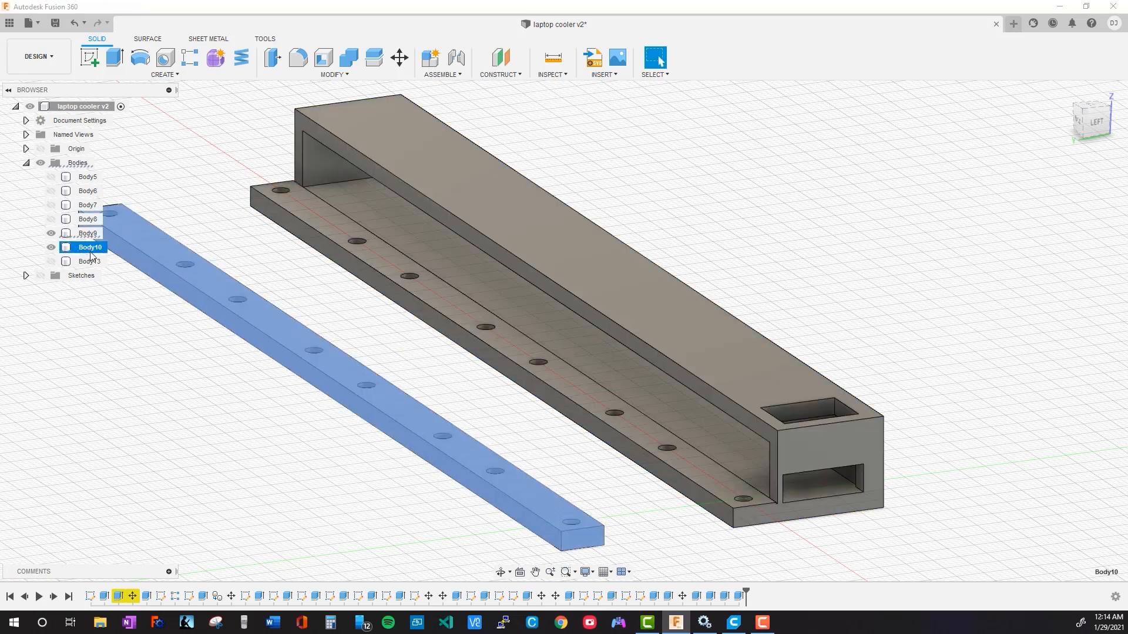
pyautogui.rightClick(81, 247)
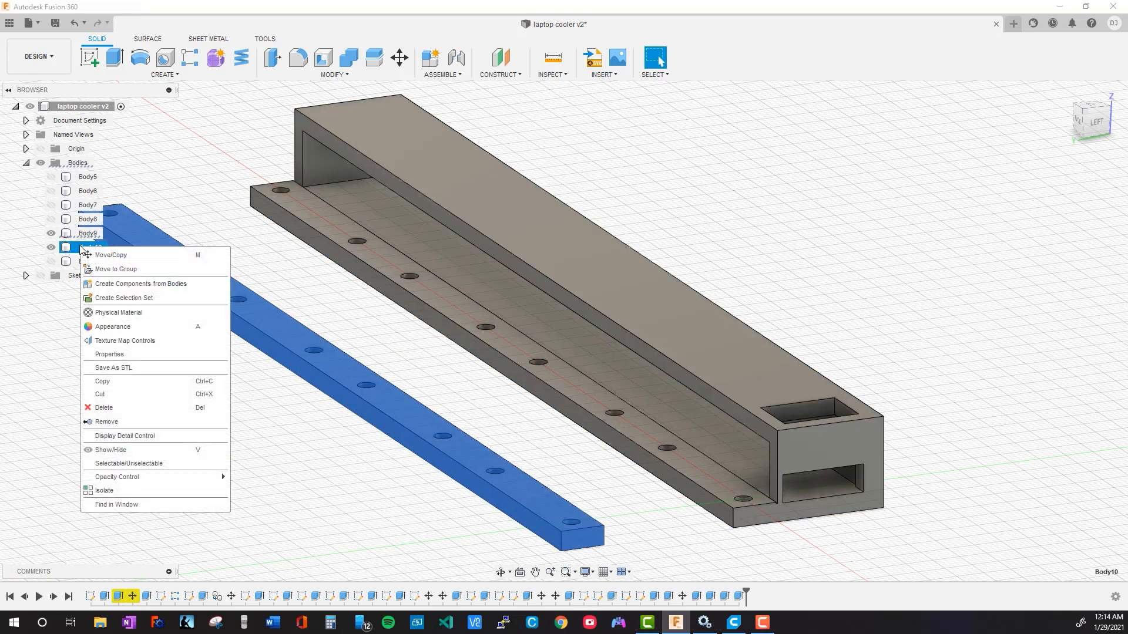
pyautogui.click(160, 369)
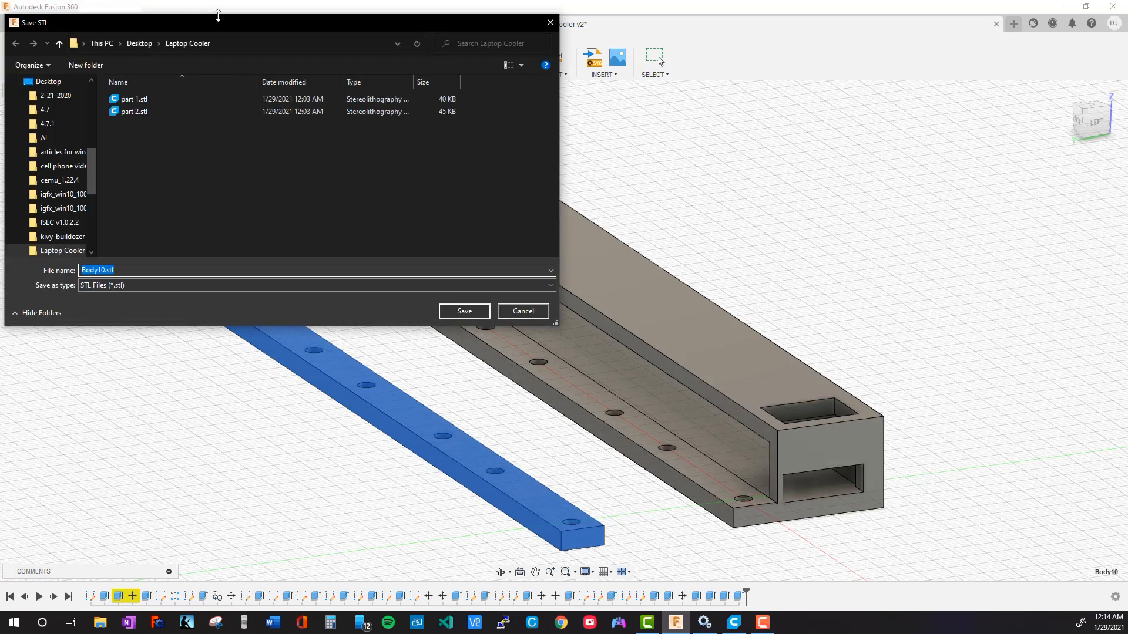
pyautogui.moveTo(300, 30); pyautogui.dragTo(678, 155)
pyautogui.click(517, 224)
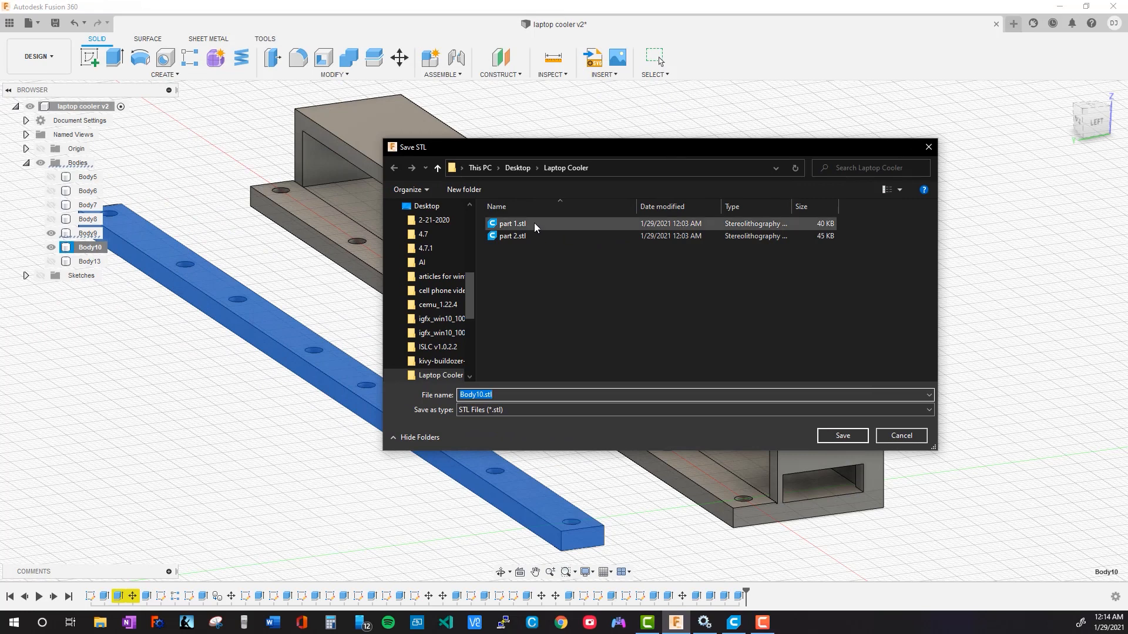
pyautogui.click(843, 436)
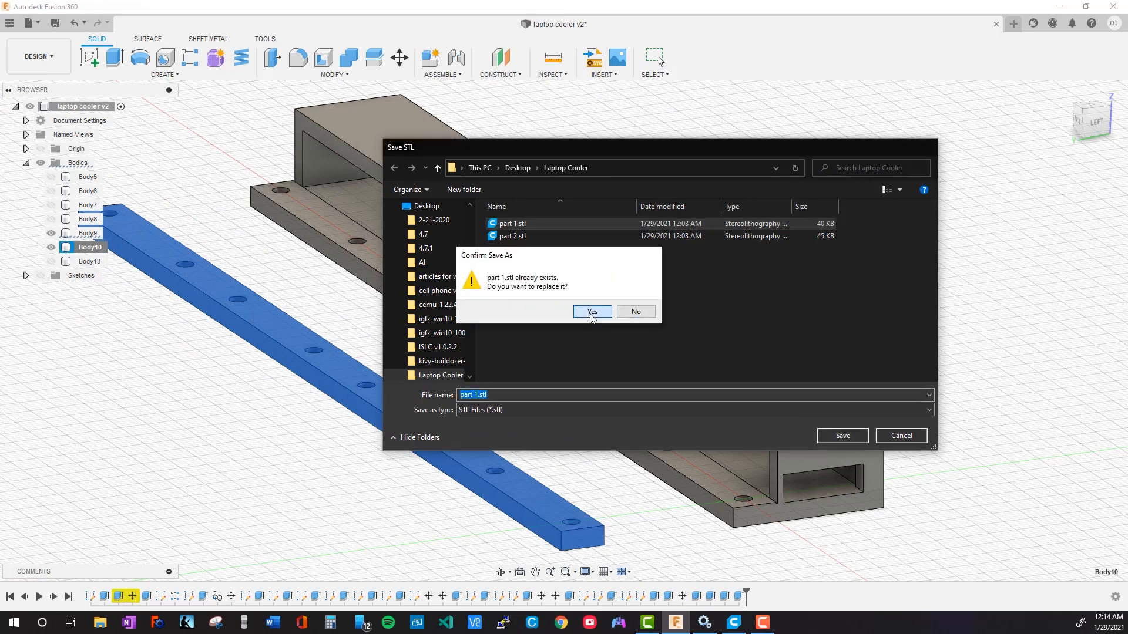
pyautogui.click(591, 312)
# Export the walled base, Body9, as a binary STL with medium refinement, replacing part 2.stl in the Laptop Cooler folder
pyautogui.click(502, 333)
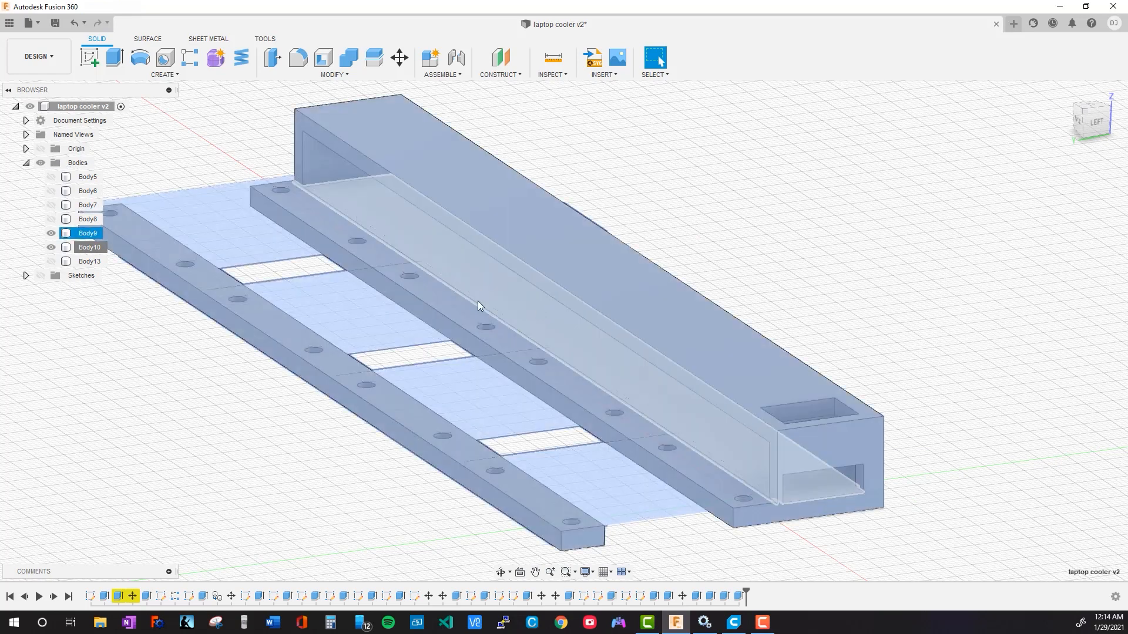
pyautogui.click(487, 277)
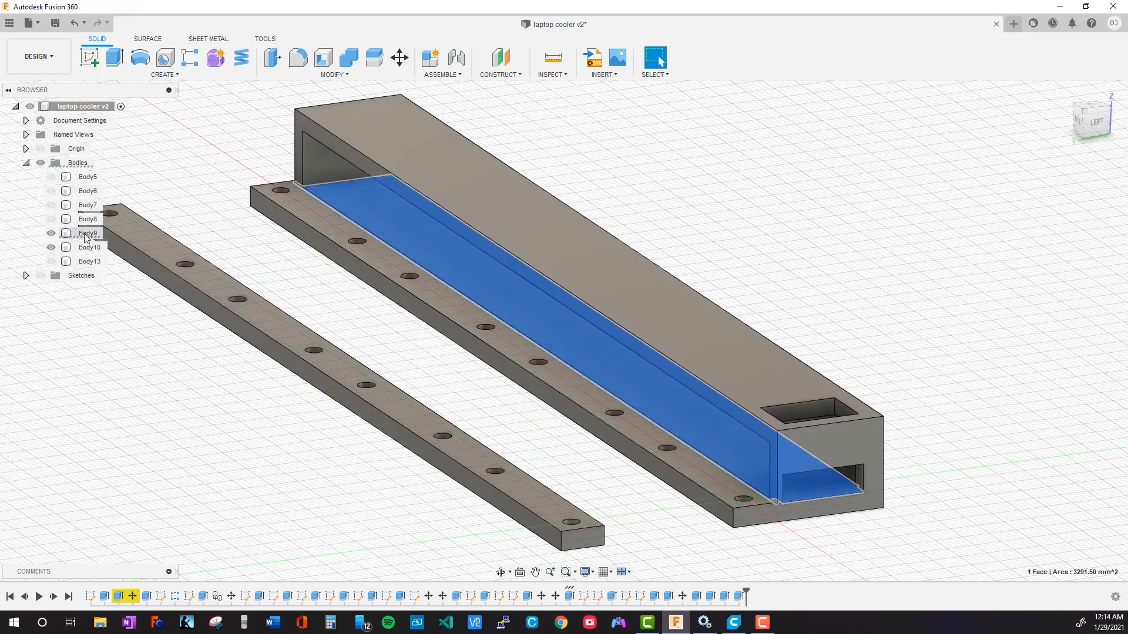
pyautogui.rightClick(86, 235)
pyautogui.click(155, 357)
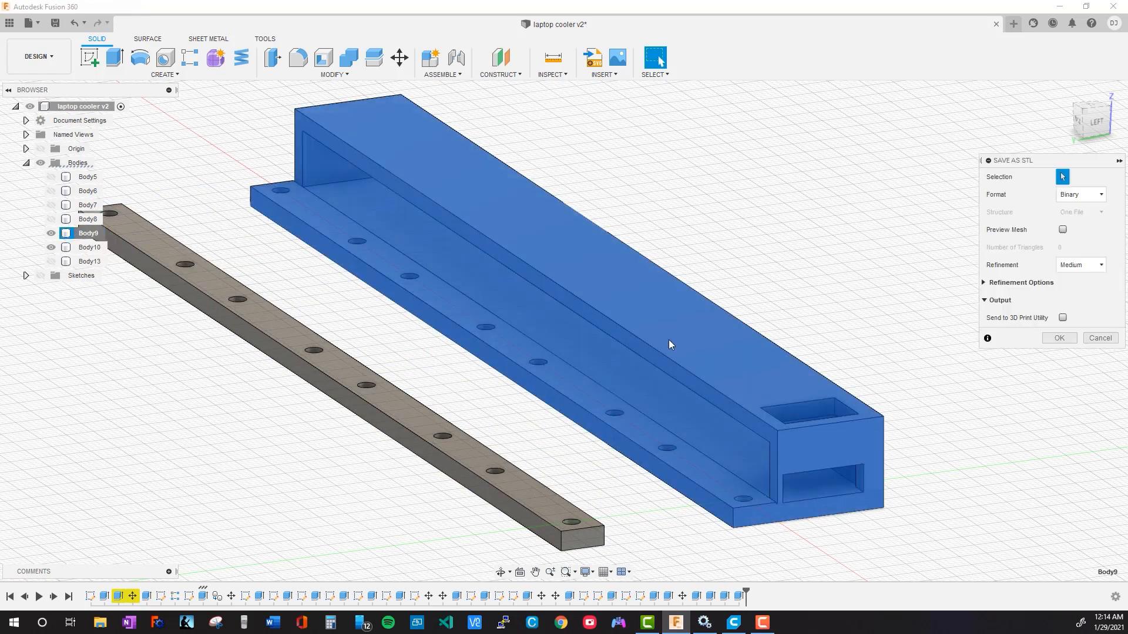
pyautogui.click(1058, 339)
pyautogui.click(517, 236)
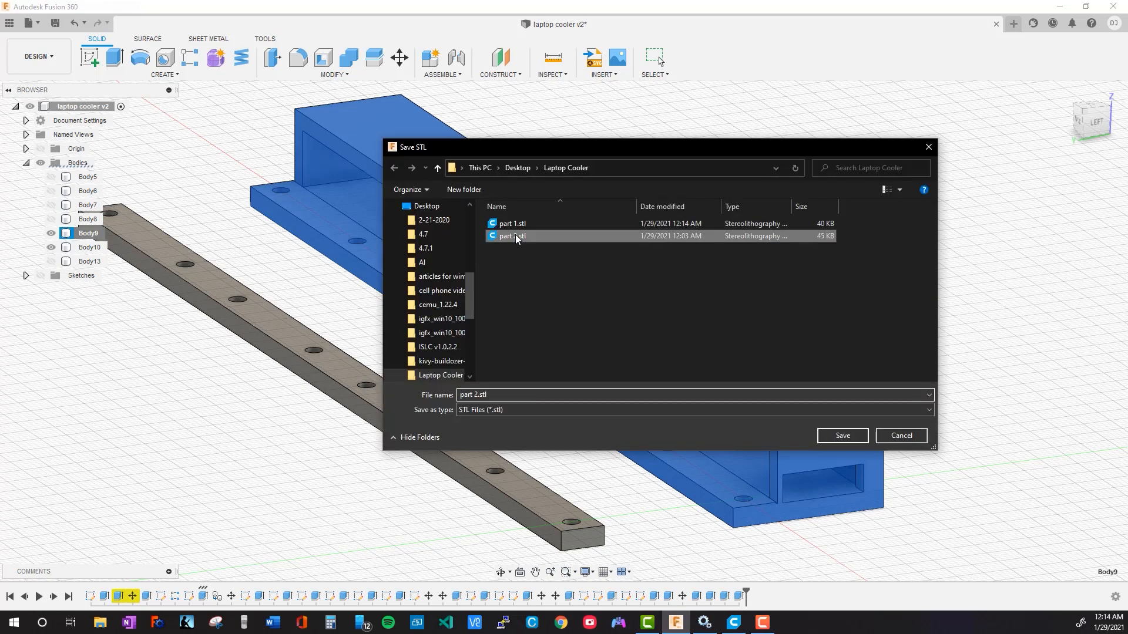
pyautogui.click(864, 436)
pyautogui.press('Return')
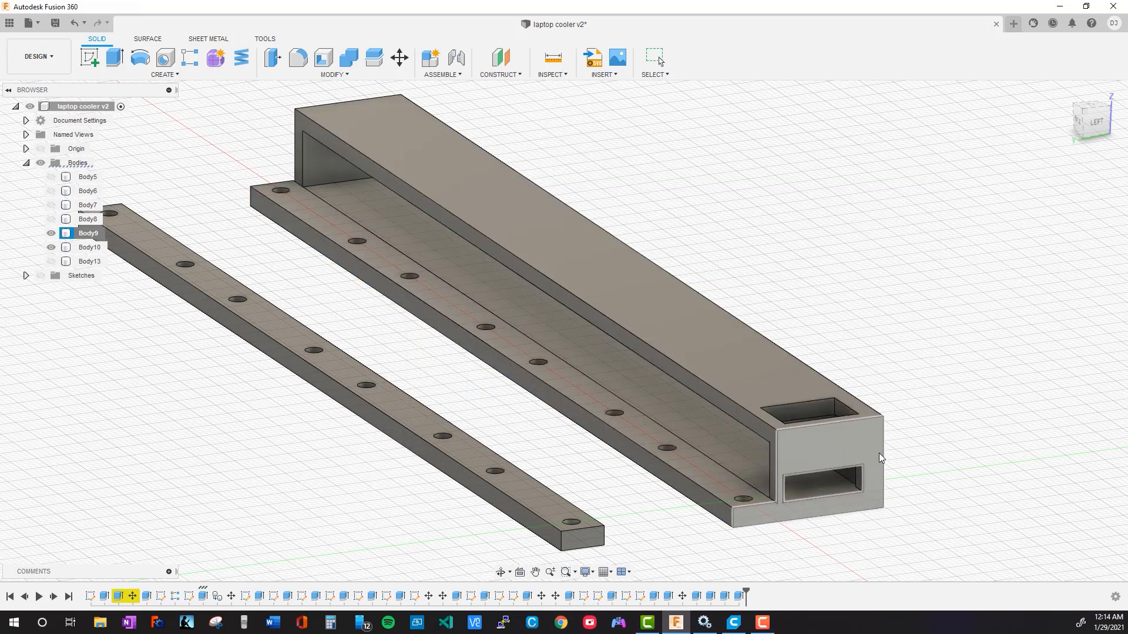
# Save the laptop cooler design as a new version described as "User Saved" and minimize the design window
pyautogui.hotkey('ctrl', 's')
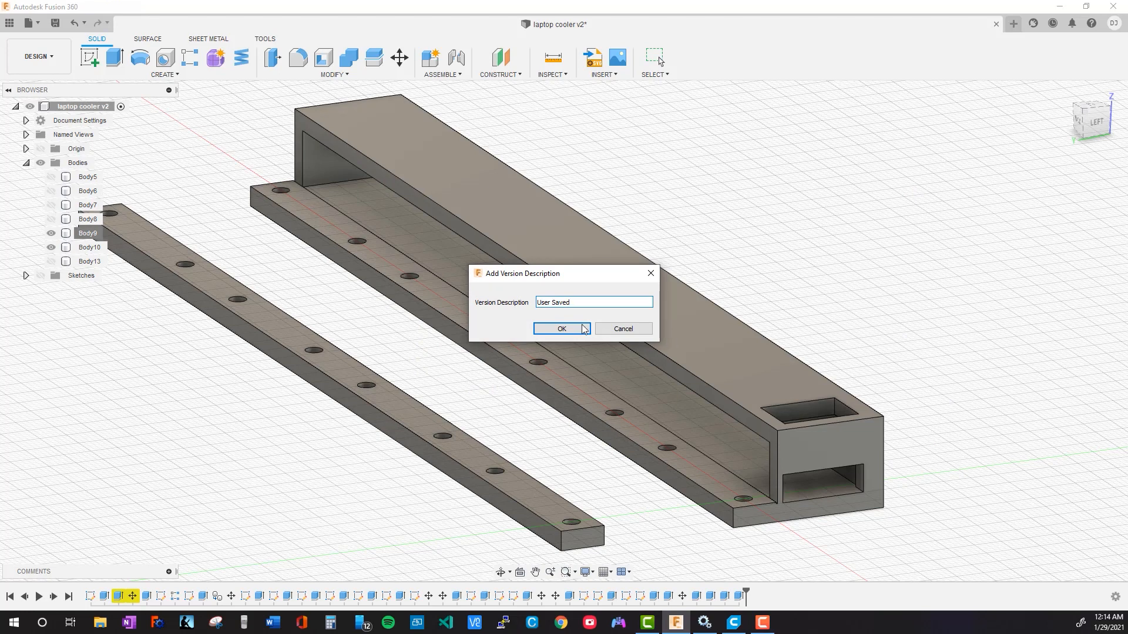
pyautogui.press('Return')
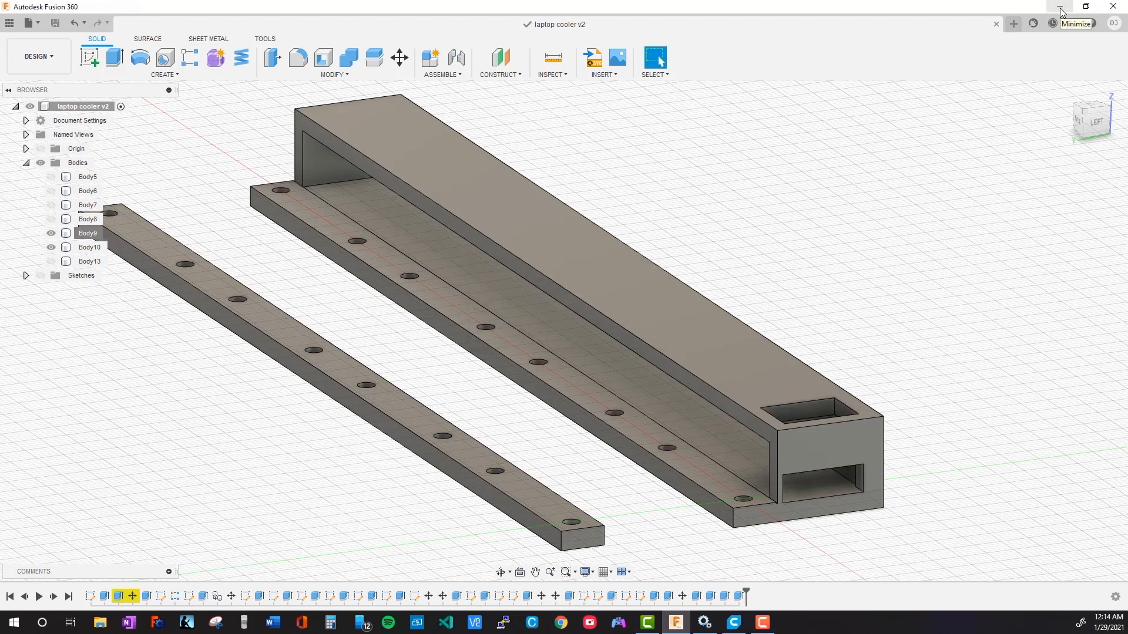
pyautogui.click(1061, 8)
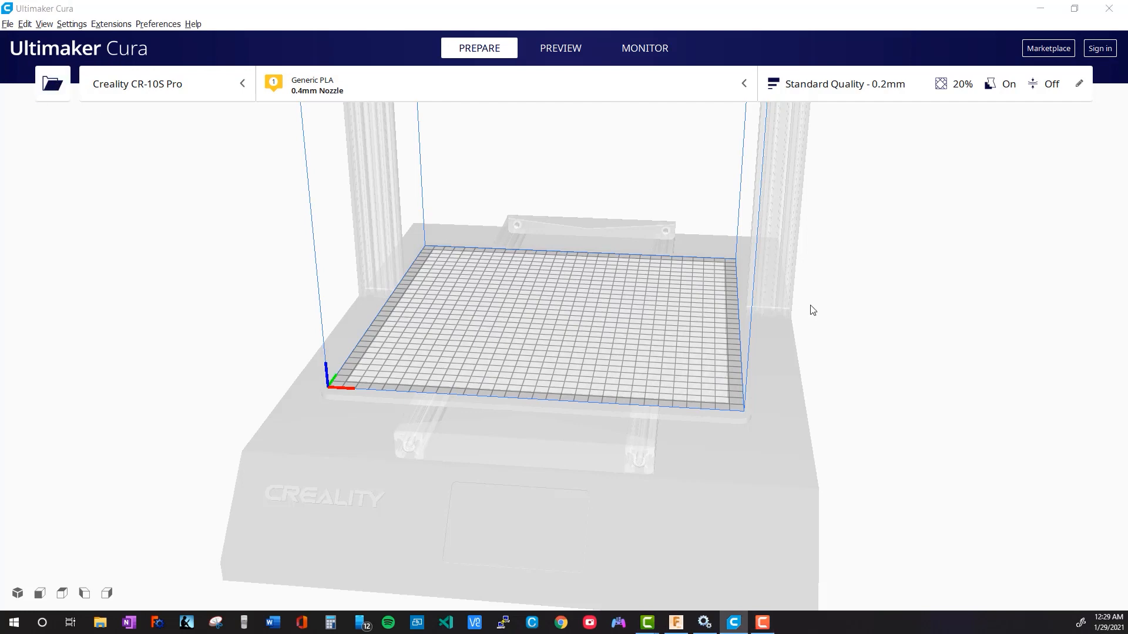
# Switch to Ultimaker Cura and load part 1.stl and part 2.stl onto the build plate
pyautogui.hotkey('ctrl', 'o')
pyautogui.click(184, 138)
pyautogui.keyDown('shift'); pyautogui.click(187, 151); pyautogui.keyUp('shift')
pyautogui.click(466, 345)
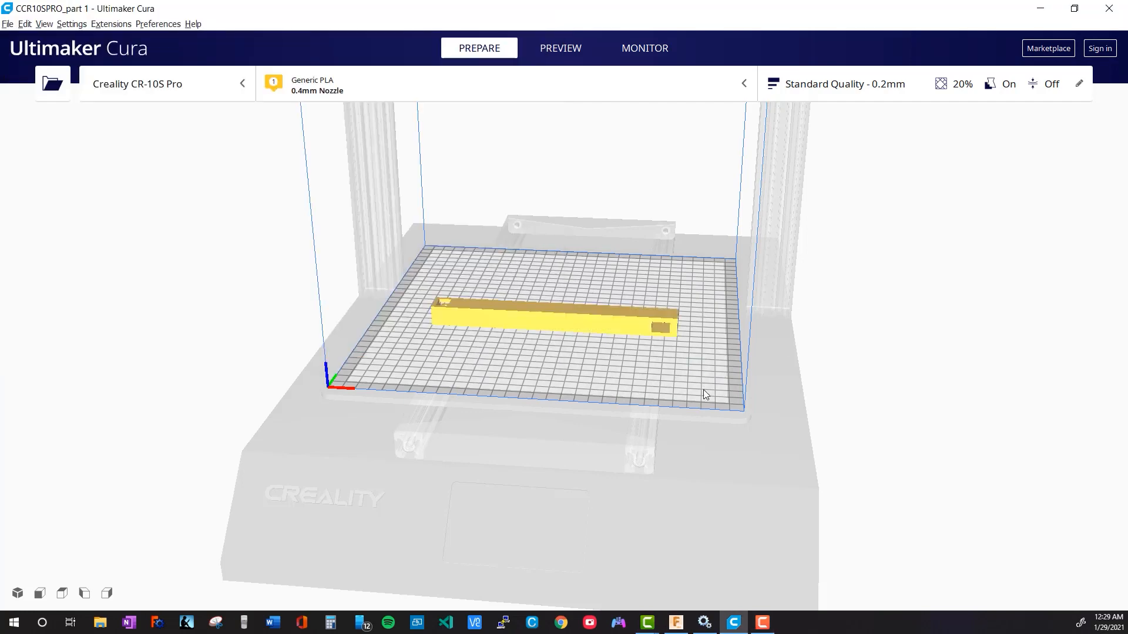
# Rotate the loaded base and strip models by -90° about the vertical axis
pyautogui.moveTo(516, 411); pyautogui.dragTo(526, 431, button='middle')
pyautogui.moveTo(489, 411); pyautogui.dragTo(803, 447, button='right')
pyautogui.click(616, 358)
pyautogui.moveTo(743, 369); pyautogui.dragTo(482, 369, button='right')
pyautogui.moveTo(714, 418); pyautogui.dragTo(462, 423, button='right')
pyautogui.click(25, 326)
pyautogui.moveTo(548, 438); pyautogui.dragTo(389, 286)
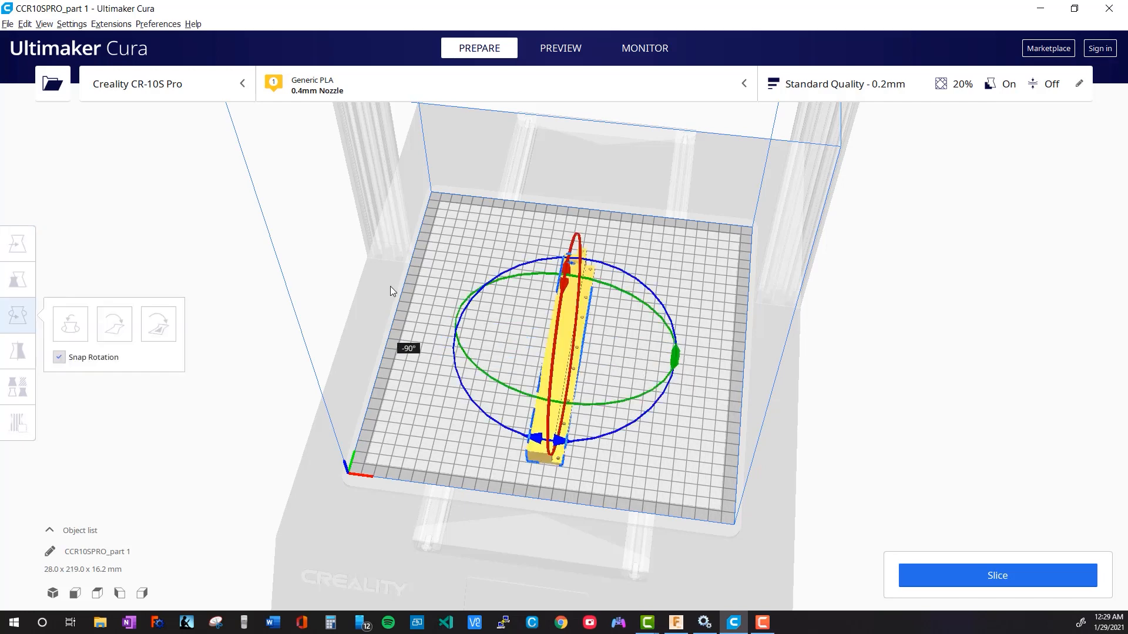
# Arrange all models on the build plate so the base and the strip no longer overlap
pyautogui.scroll(7, 615, 368)
pyautogui.scroll(-1, 614, 367)
pyautogui.scroll(1, 705, 429)
pyautogui.moveTo(382, 564); pyautogui.dragTo(361, 433, button='middle')
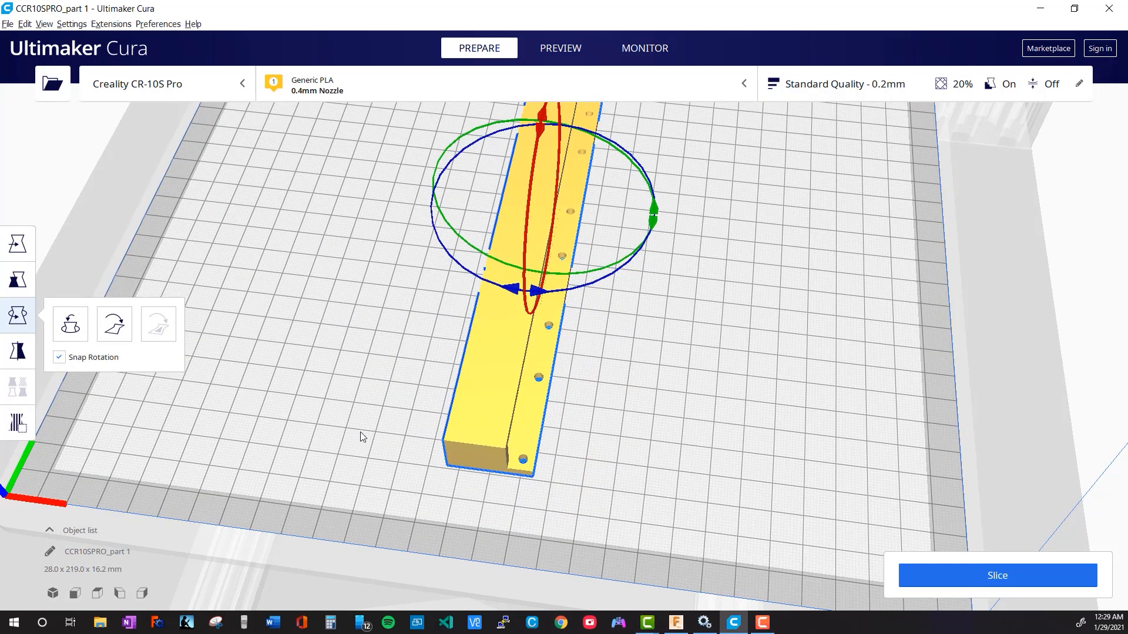
pyautogui.click(668, 380)
pyautogui.click(547, 355)
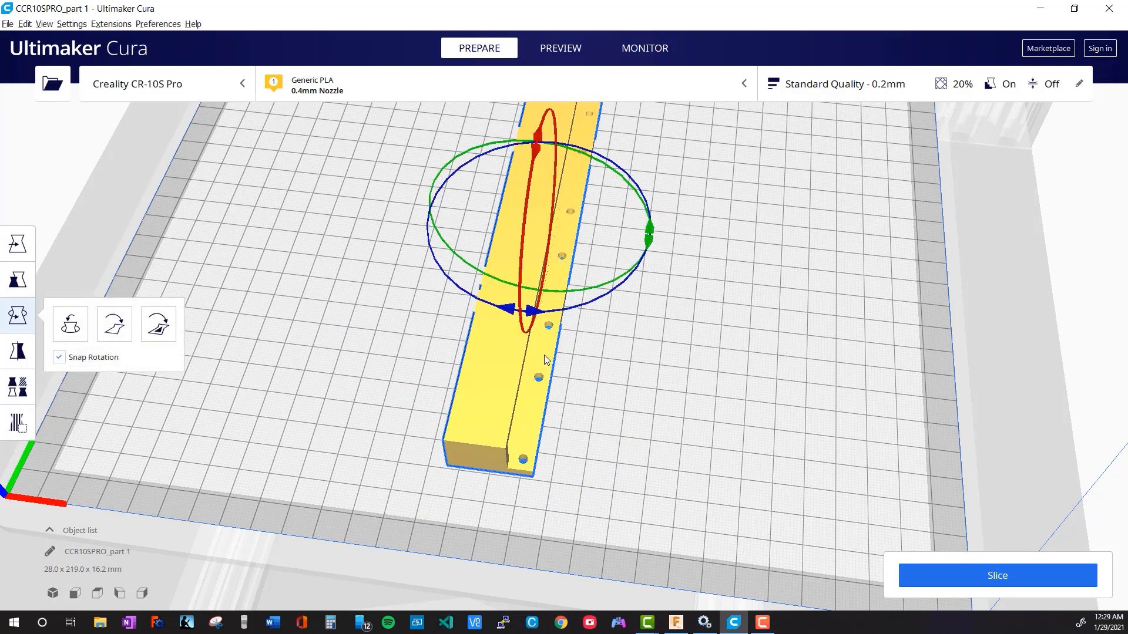
pyautogui.rightClick(493, 361)
pyautogui.click(574, 433)
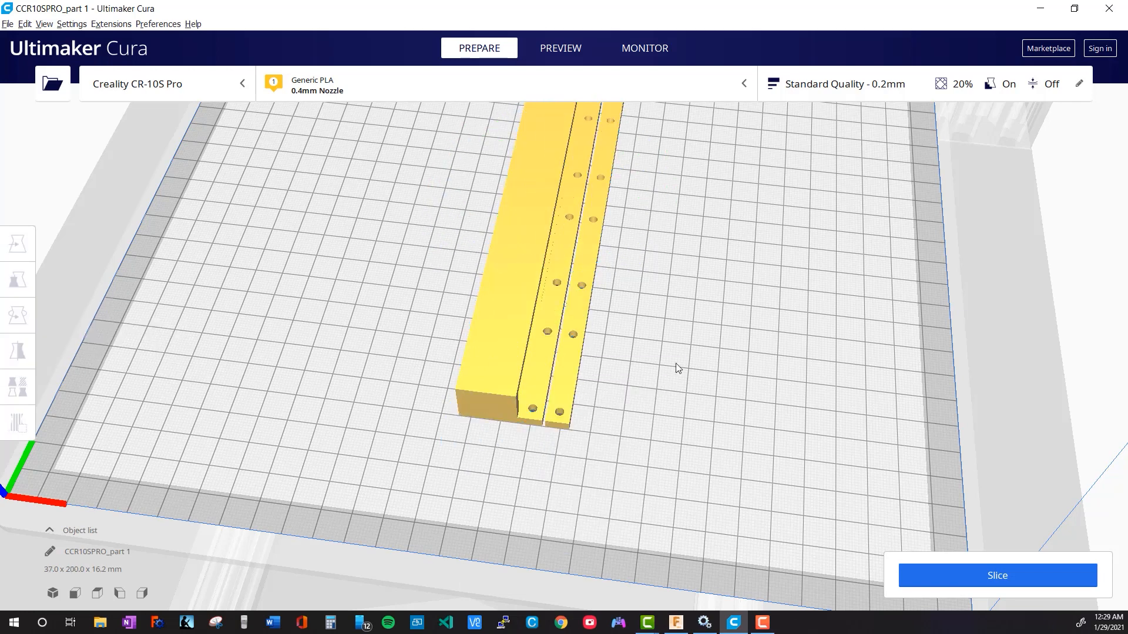
# Lay the base on its long closed side wall by aligning that face with the build plate
pyautogui.scroll(-5, 669, 371)
pyautogui.moveTo(420, 374); pyautogui.dragTo(468, 398, button='right')
pyautogui.scroll(10, 467, 393)
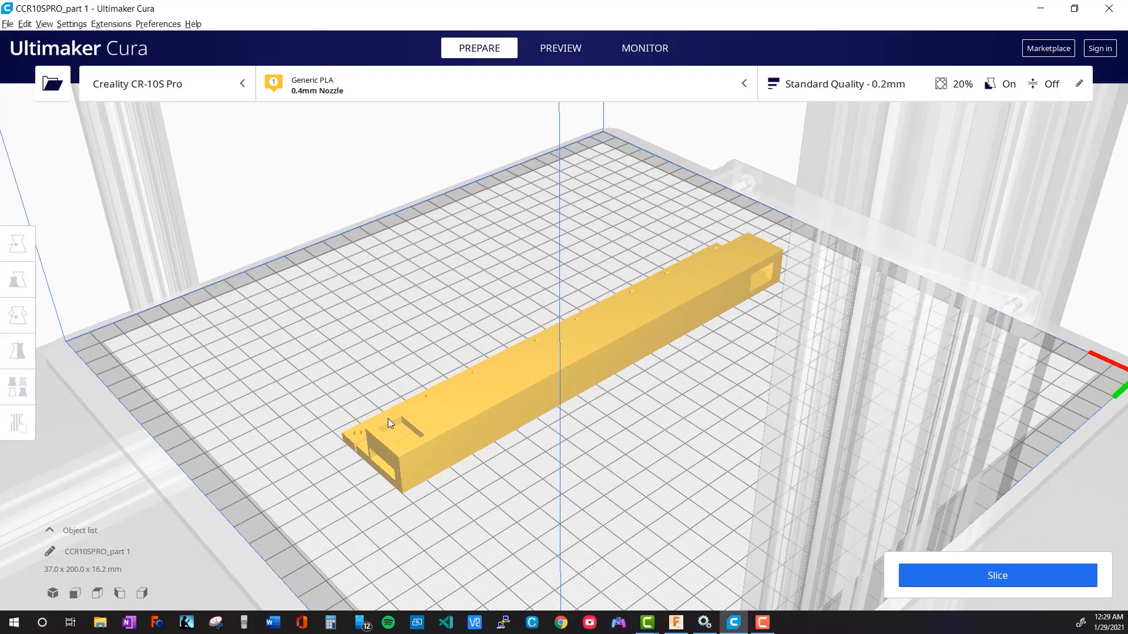
pyautogui.scroll(2, 446, 488)
pyautogui.moveTo(477, 520); pyautogui.dragTo(435, 377, button='middle')
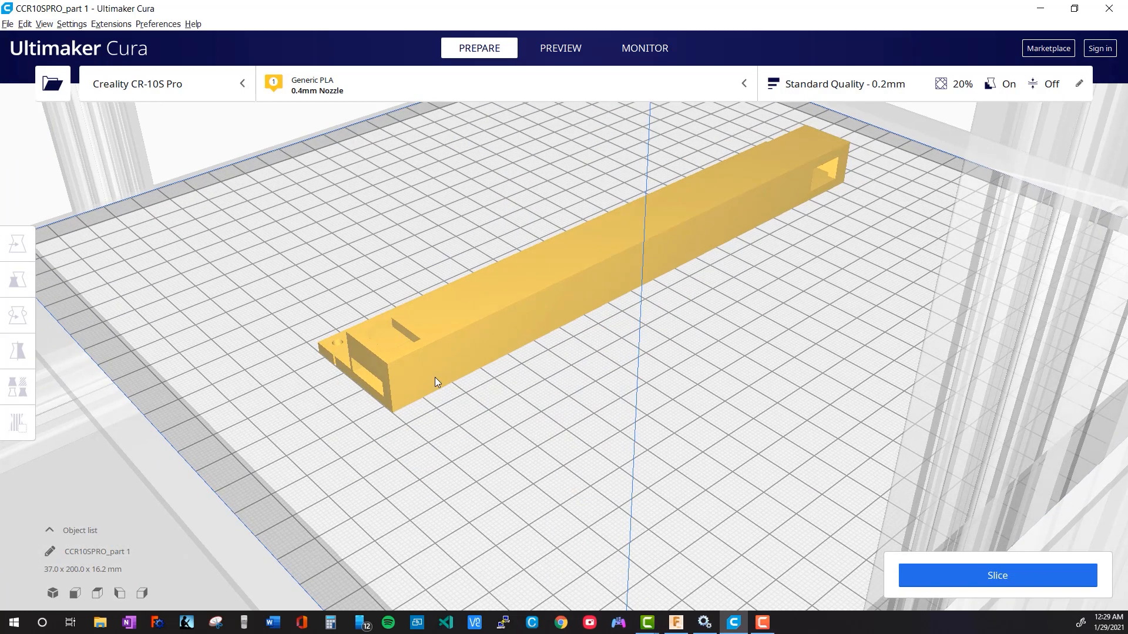
pyautogui.click(434, 376)
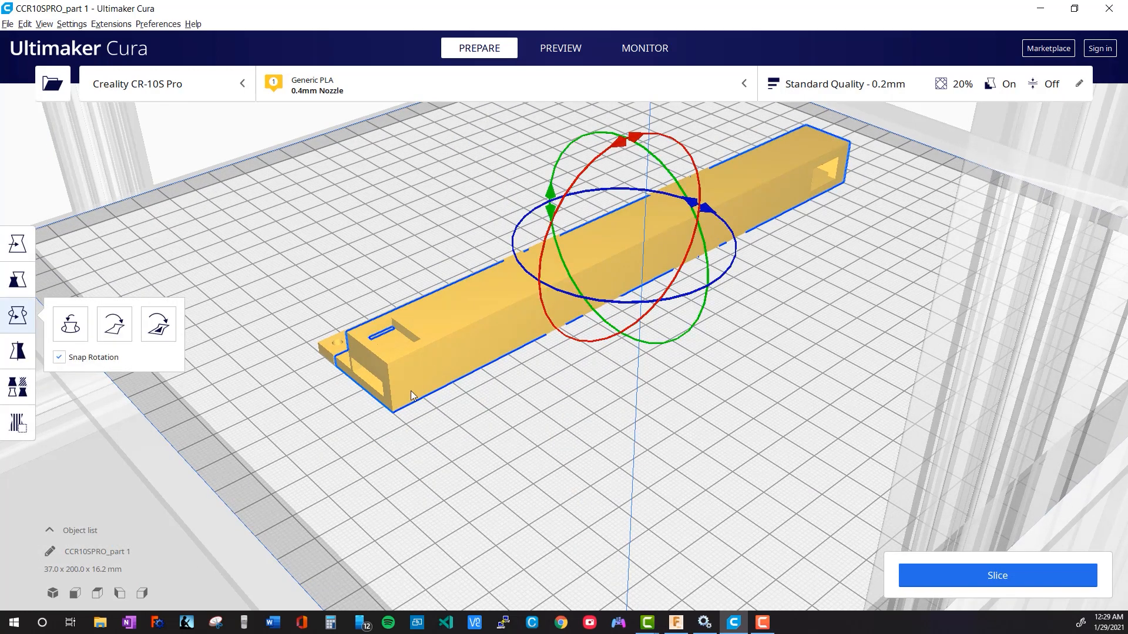
pyautogui.click(19, 351)
pyautogui.click(18, 315)
pyautogui.click(552, 381)
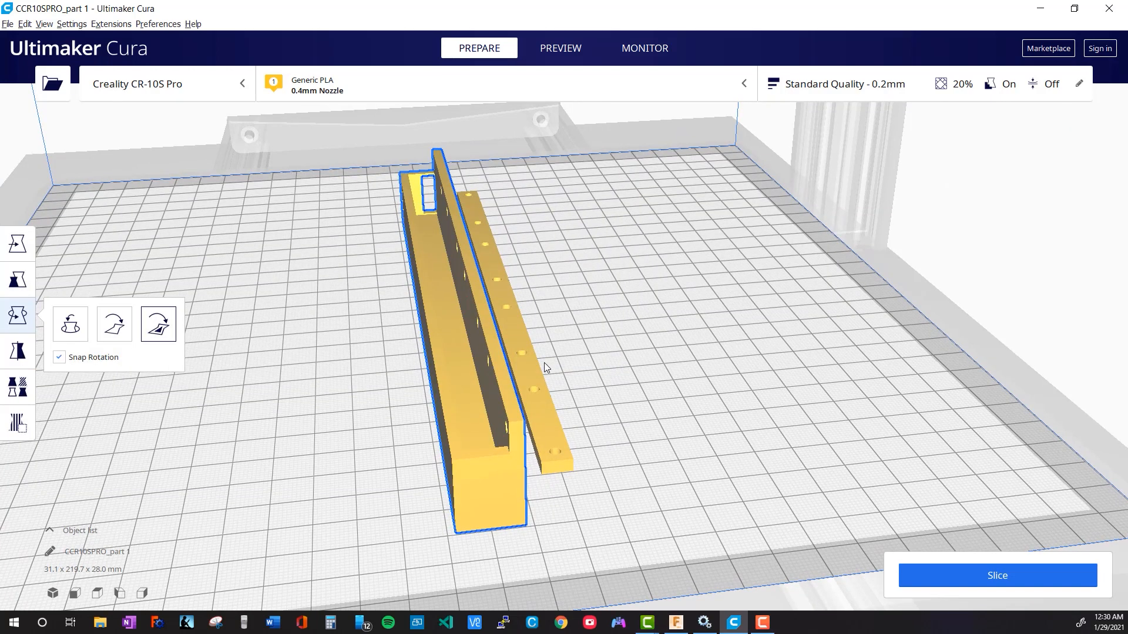
# Rearrange all models, and move the strip away from the base along X to 15.6288 mm
pyautogui.click(535, 403)
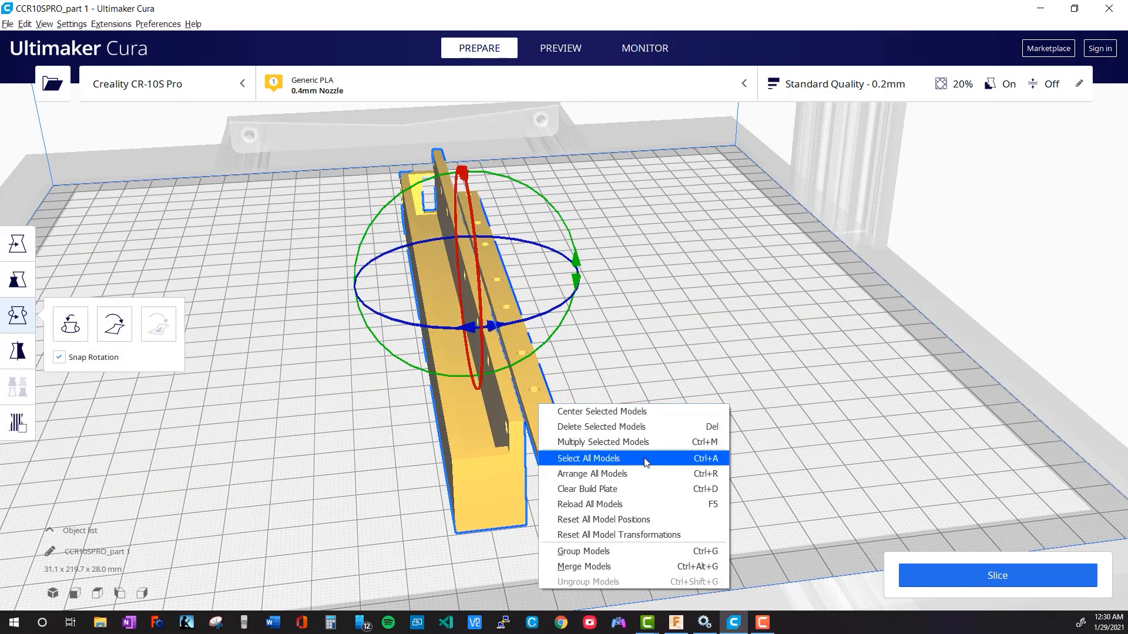
pyautogui.click(646, 474)
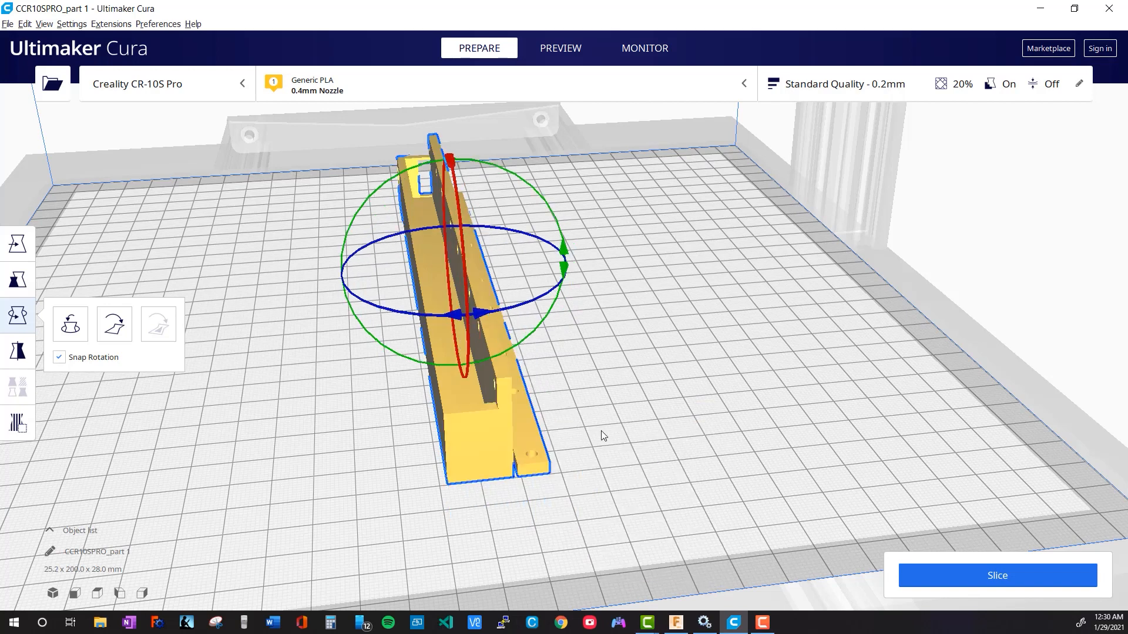
pyautogui.moveTo(601, 432); pyautogui.dragTo(622, 363, button='middle')
pyautogui.keyDown('ctrl'); pyautogui.click(555, 355); pyautogui.keyUp('ctrl')
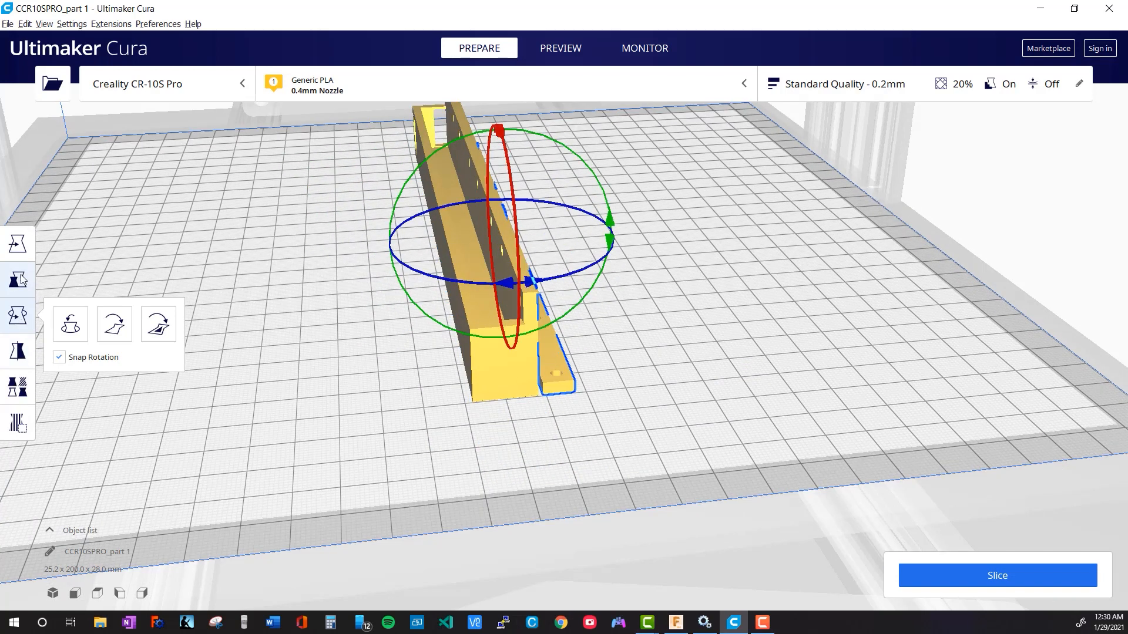
pyautogui.click(17, 244)
pyautogui.moveTo(620, 230); pyautogui.dragTo(629, 231)
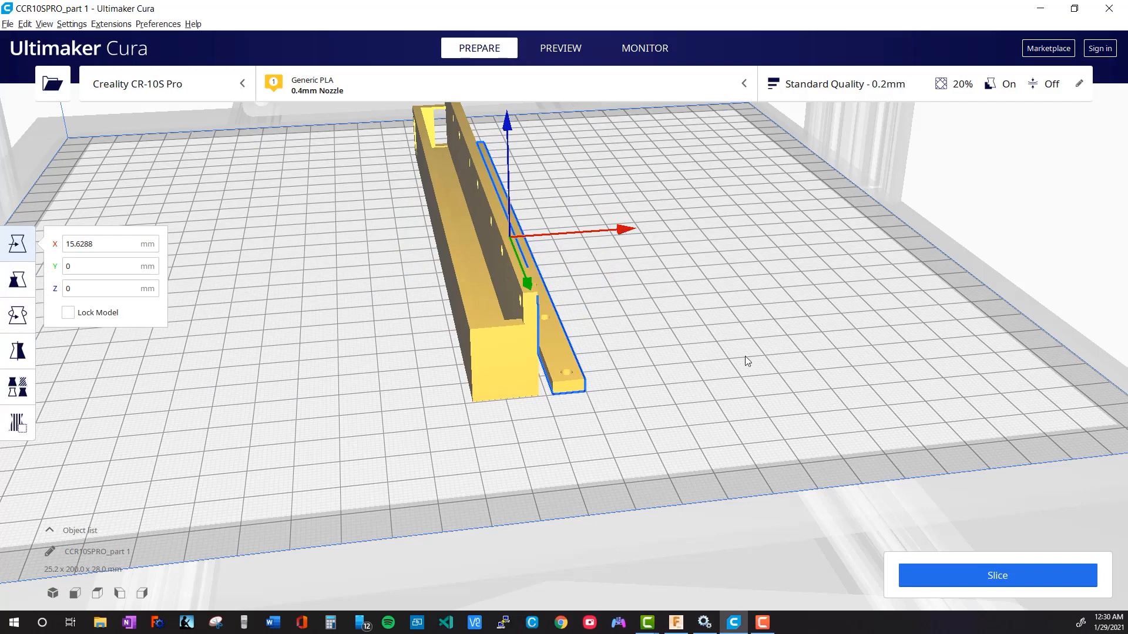
pyautogui.click(781, 310)
# Show the custom print settings of the Standard Quality 0.2 mm profile, including material and support
pyautogui.moveTo(691, 357); pyautogui.dragTo(631, 406, button='right')
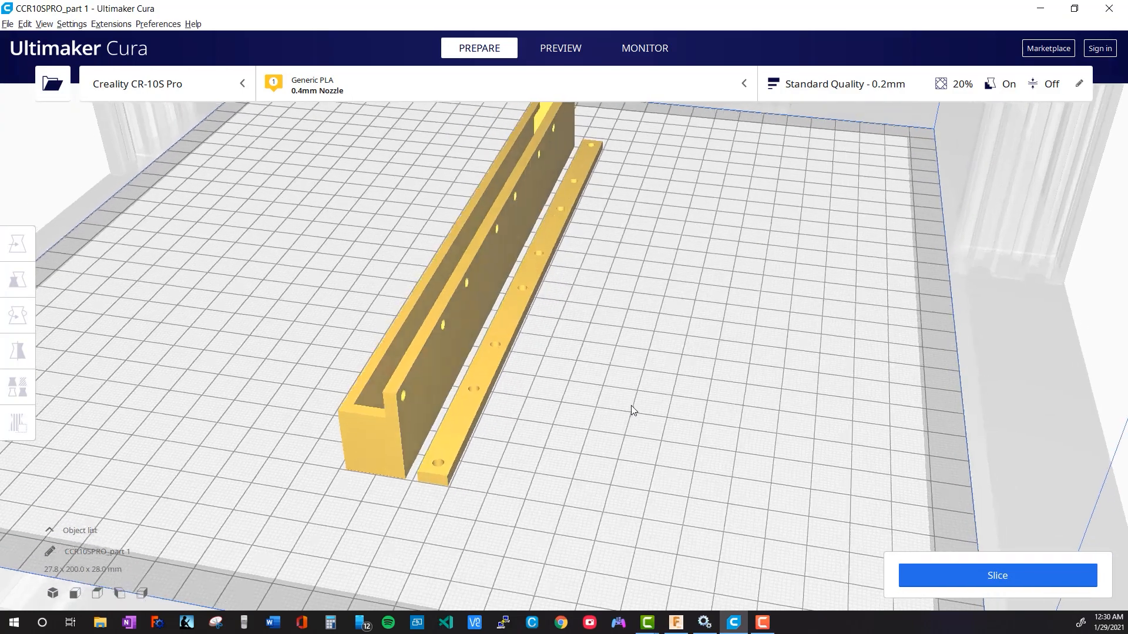
pyautogui.scroll(3, 633, 408)
pyautogui.click(837, 83)
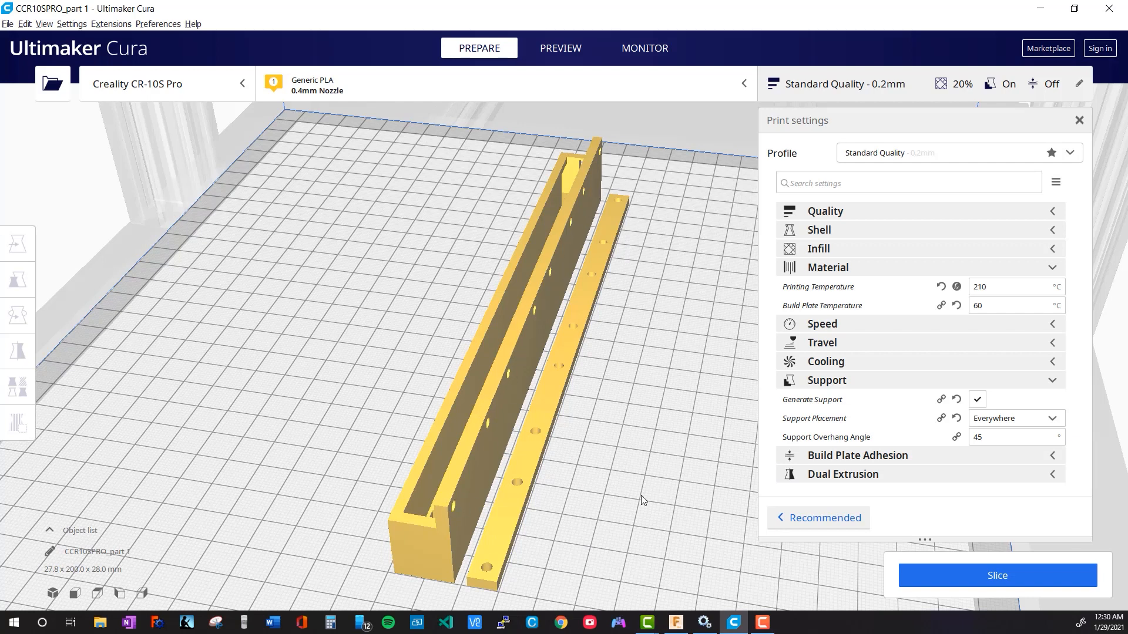
# Place support blockers over the eight holes along the base's upright flange
pyautogui.click(474, 468)
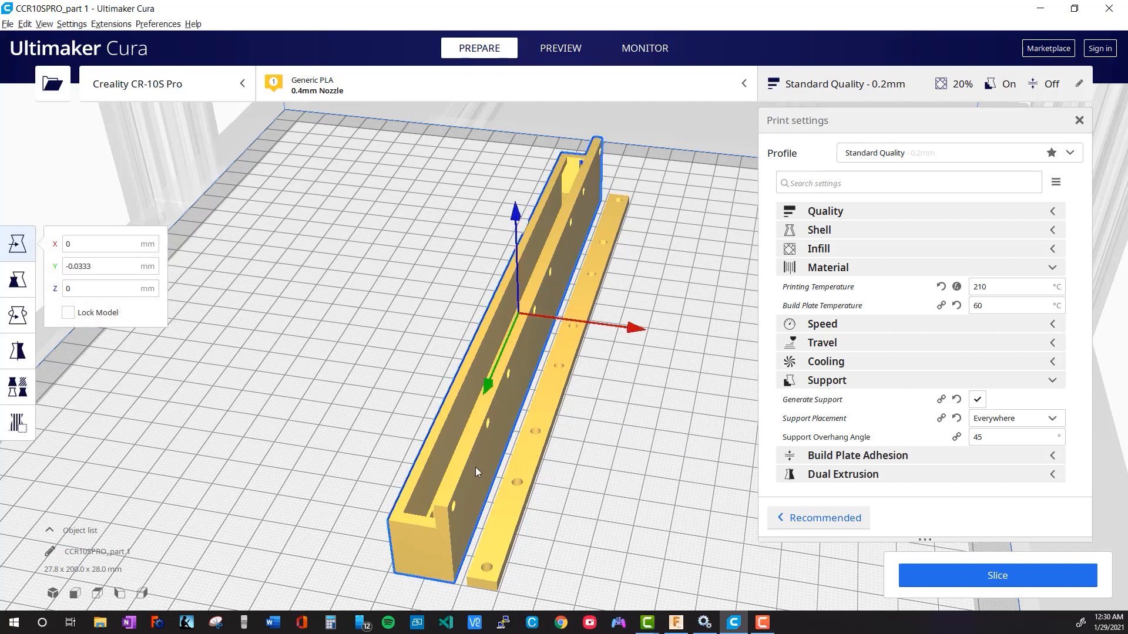
pyautogui.click(21, 424)
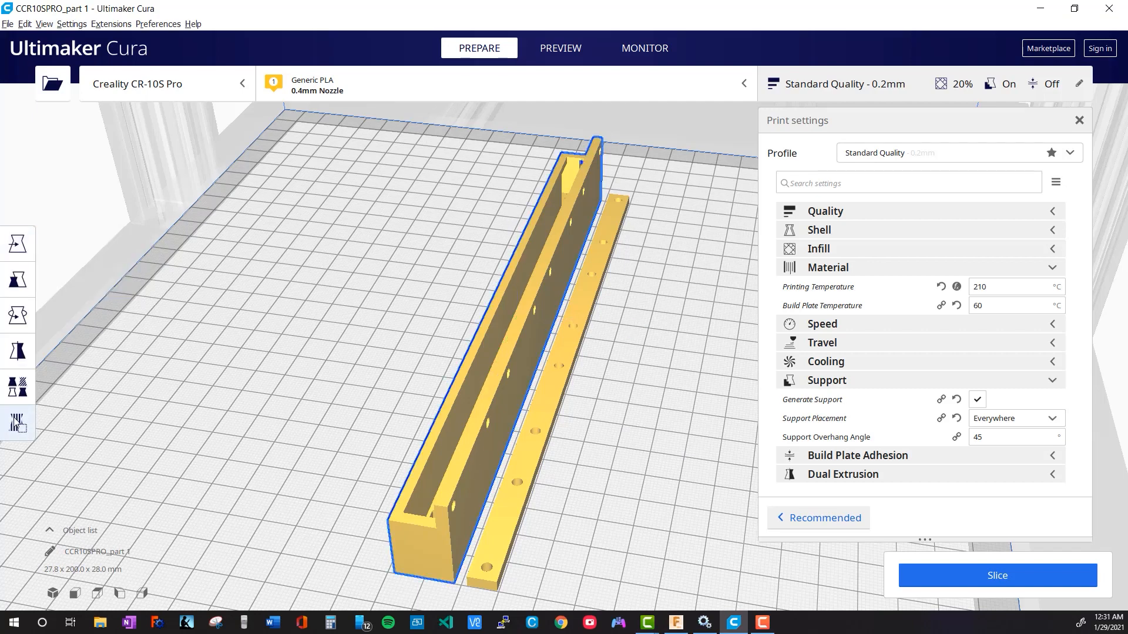
pyautogui.moveTo(376, 406); pyautogui.dragTo(653, 353, button='right')
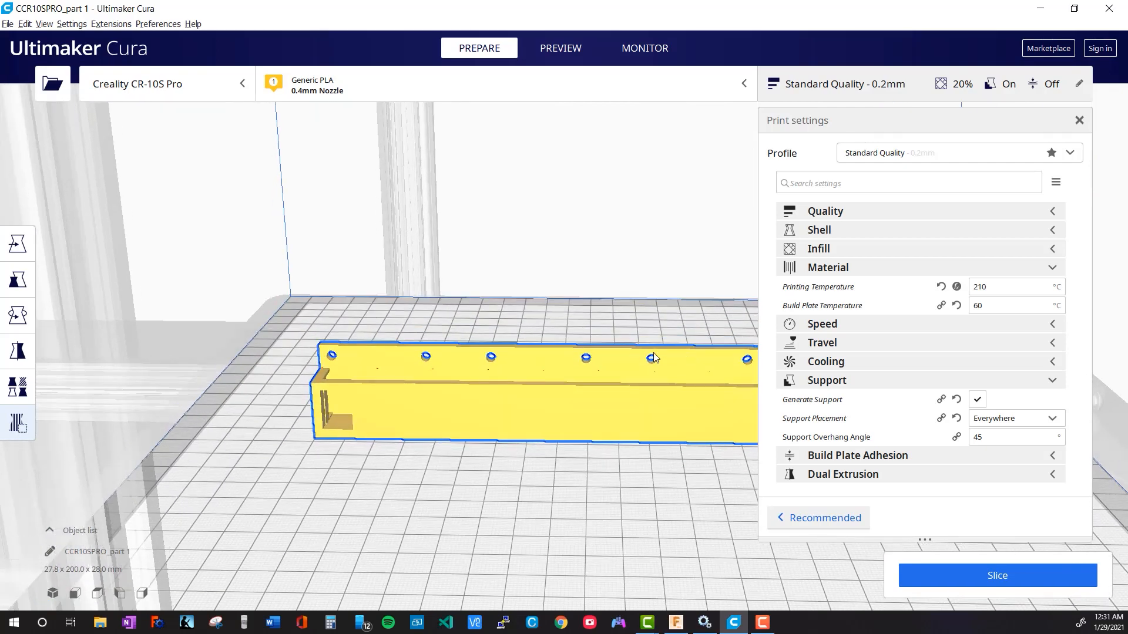
pyautogui.moveTo(346, 336); pyautogui.dragTo(388, 379, button='middle')
pyautogui.moveTo(388, 379); pyautogui.dragTo(357, 356, button='right')
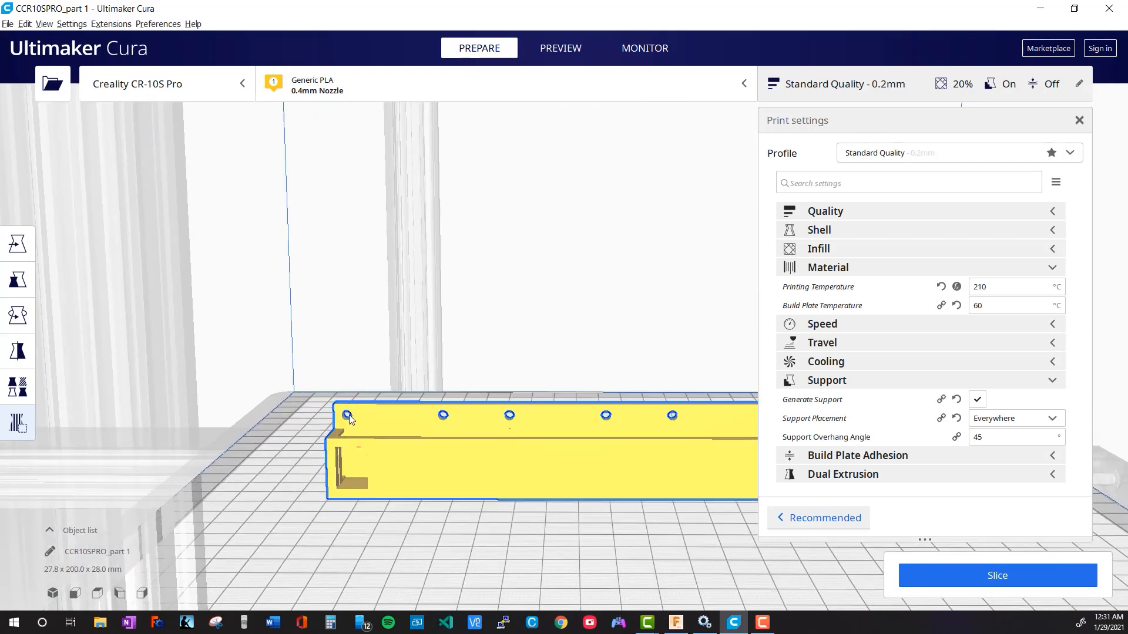
pyautogui.click(348, 415)
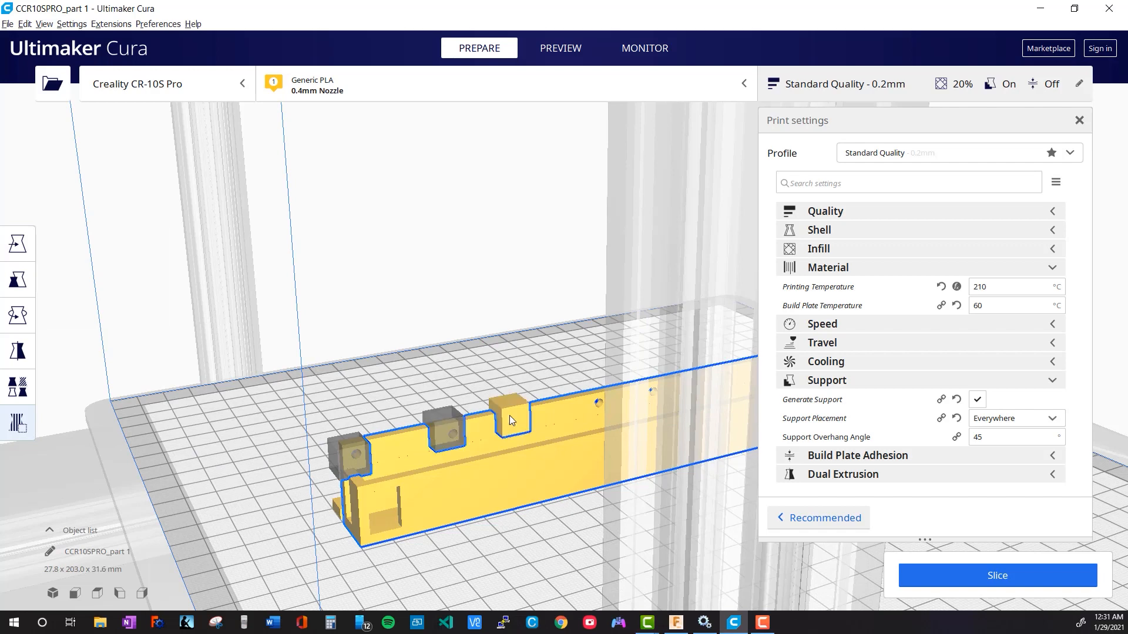
pyautogui.moveTo(563, 362); pyautogui.dragTo(524, 396, button='right')
pyautogui.moveTo(524, 397); pyautogui.dragTo(537, 376, button='middle')
pyautogui.click(608, 411)
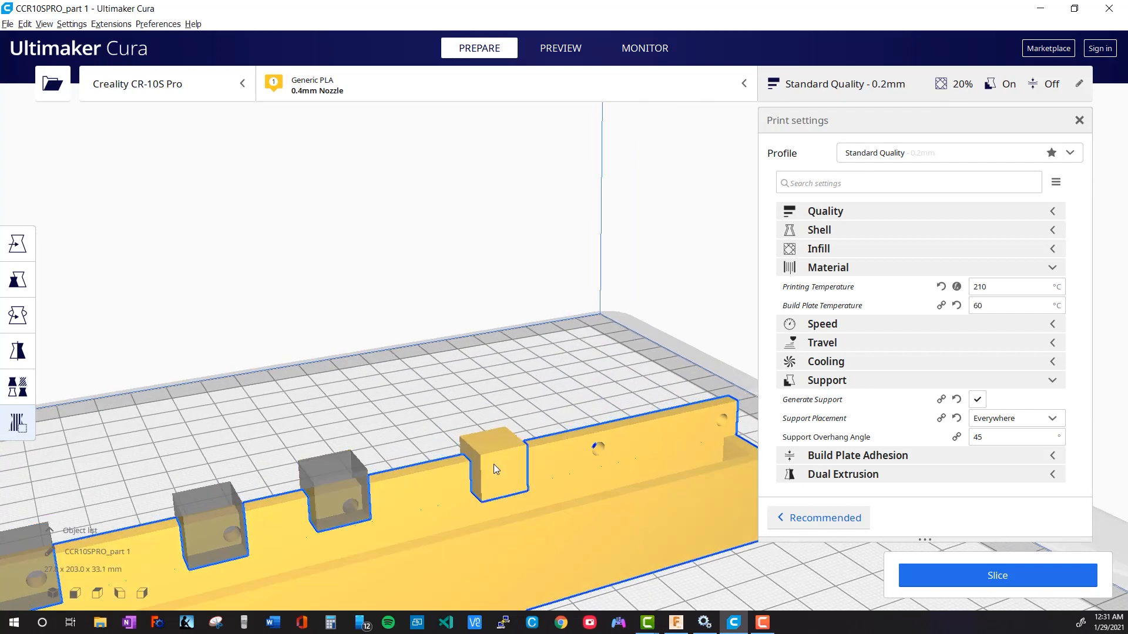
pyautogui.click(586, 443)
pyautogui.moveTo(627, 456); pyautogui.dragTo(463, 453, button='middle')
pyautogui.click(463, 409)
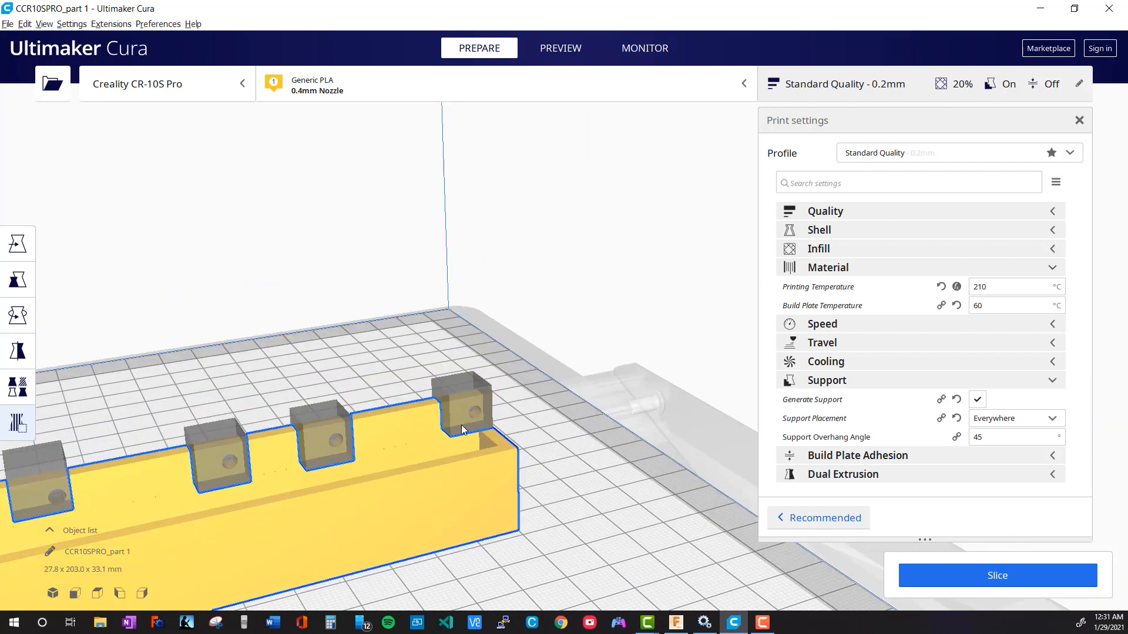
# Slice the base and strip with the support blockers in place
pyautogui.scroll(-5, 615, 394)
pyautogui.moveTo(663, 509); pyautogui.dragTo(441, 486, button='right')
pyautogui.scroll(-5, 444, 485)
pyautogui.moveTo(531, 486); pyautogui.dragTo(246, 503, button='middle')
pyautogui.click(1017, 585)
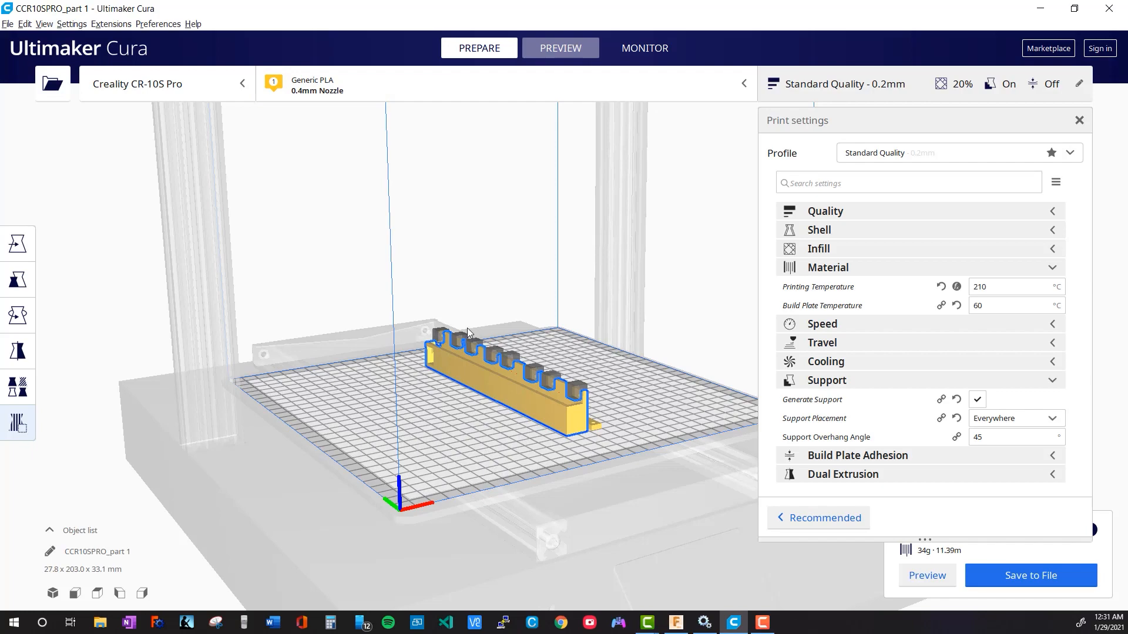
# Examine the sliced layer preview of the base and strip, especially around the blocked flange holes
pyautogui.scroll(4, 492, 438)
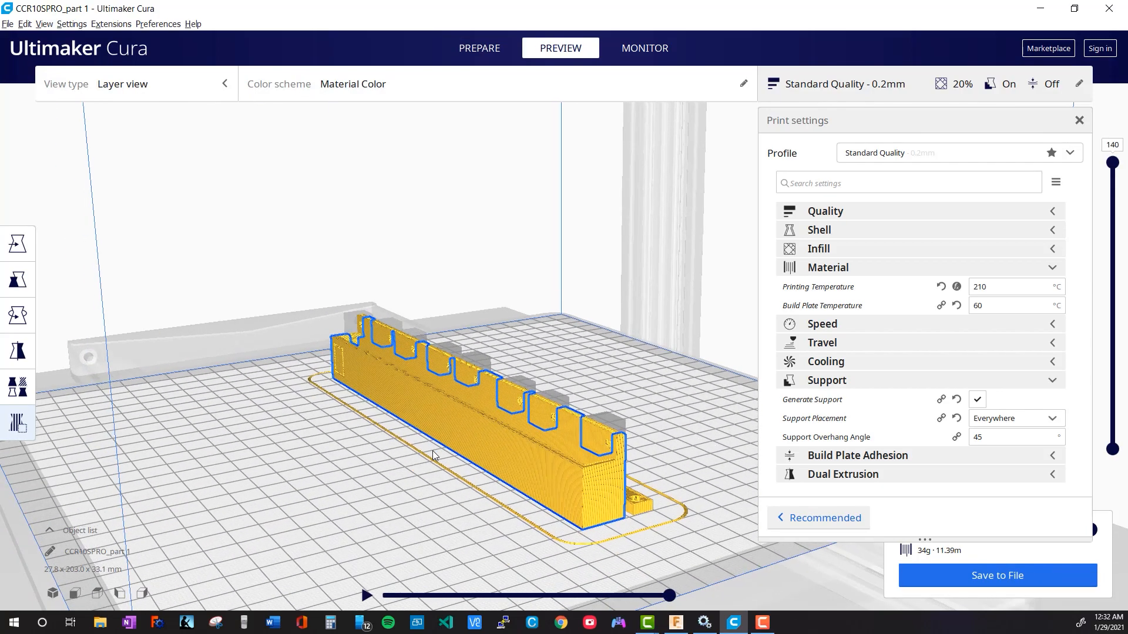
pyautogui.moveTo(383, 466); pyautogui.dragTo(611, 454, button='right')
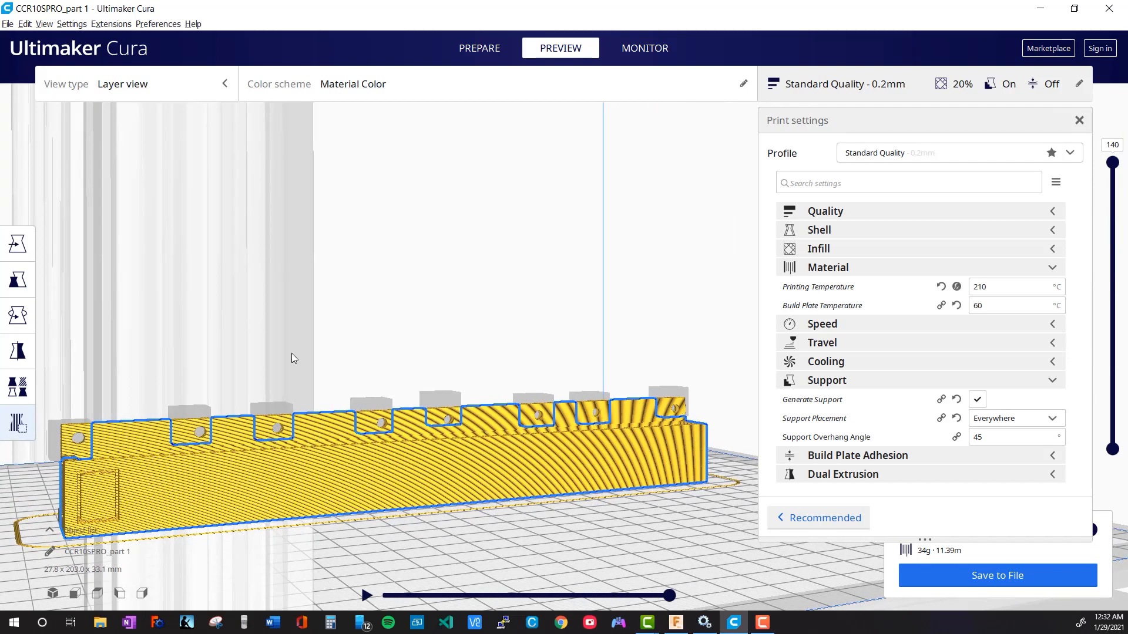
pyautogui.scroll(-3, 291, 354)
pyautogui.moveTo(291, 355); pyautogui.dragTo(336, 385, button='right')
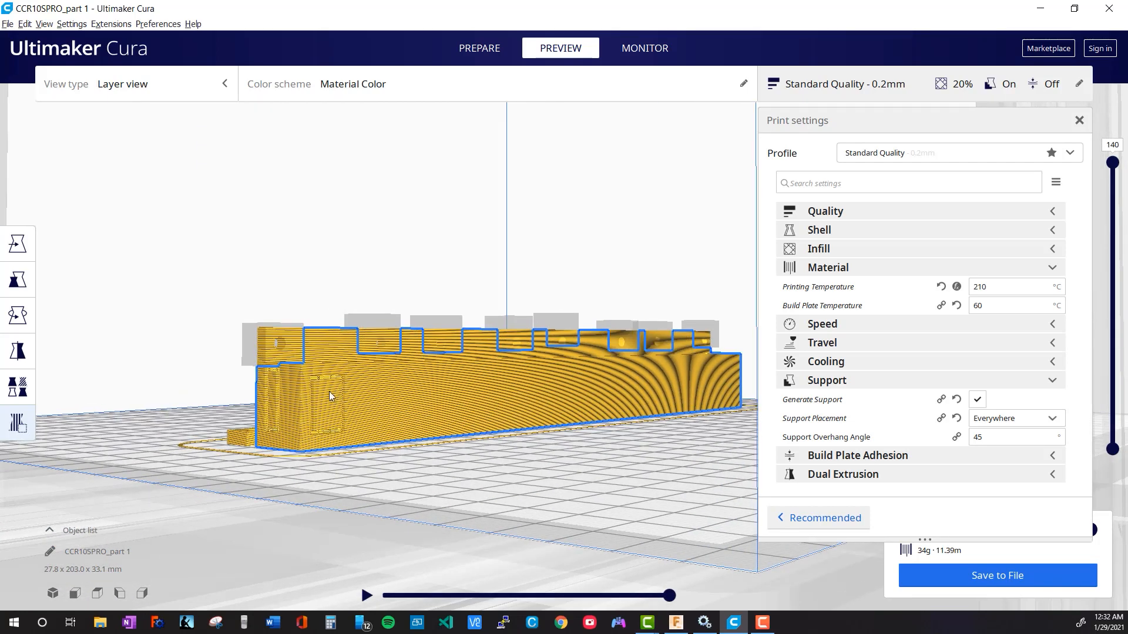
pyautogui.moveTo(275, 423); pyautogui.dragTo(178, 384, button='right')
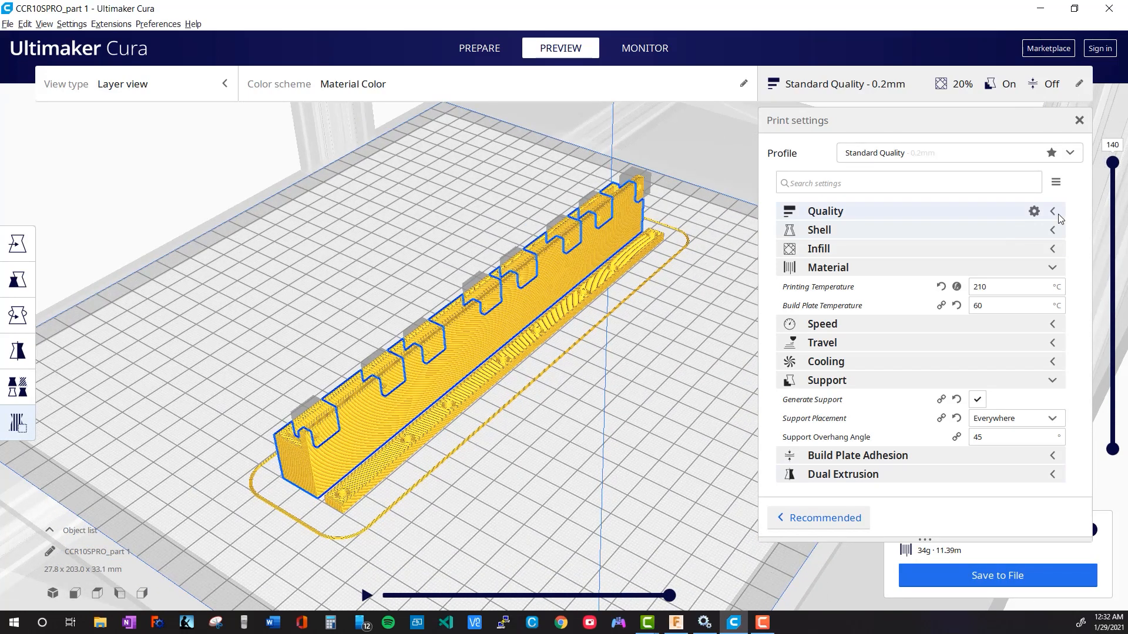
# Close the print settings and save the G-code as CCR10SPRO_part 1.gcode in the Laptop Cooler folder, overwriting the existing file
pyautogui.click(1080, 121)
pyautogui.click(998, 576)
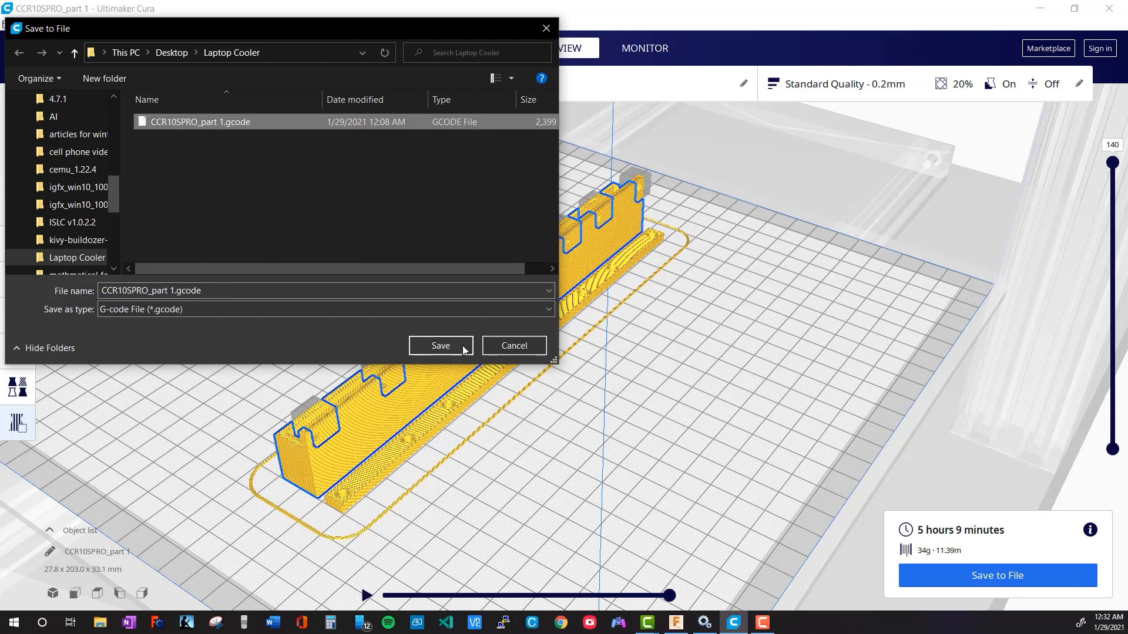
pyautogui.click(463, 345)
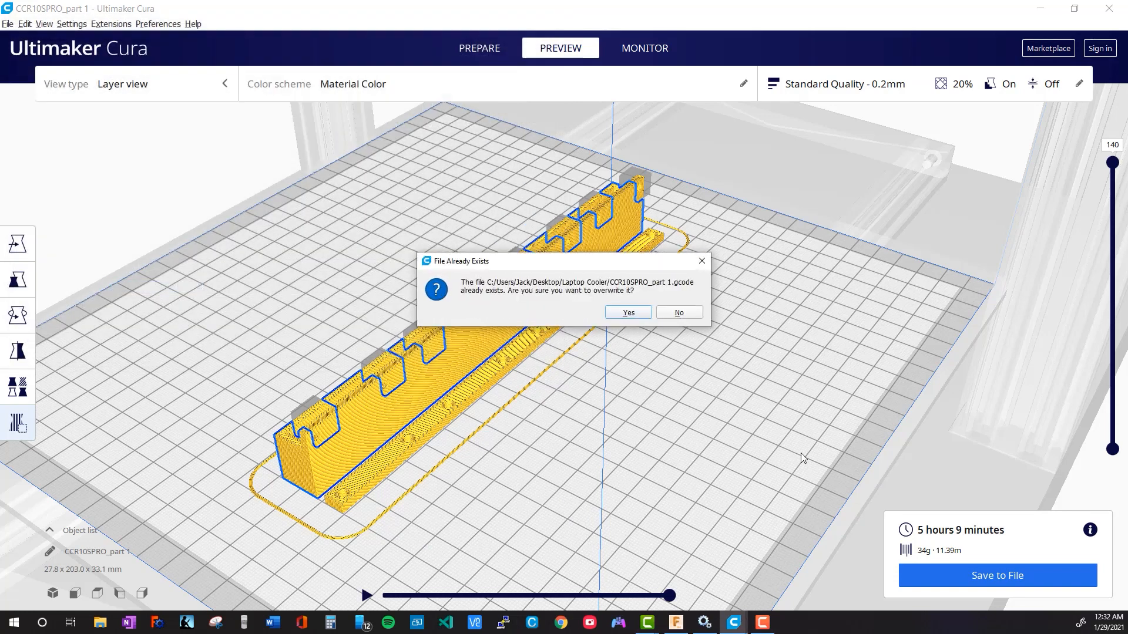
pyautogui.click(628, 312)
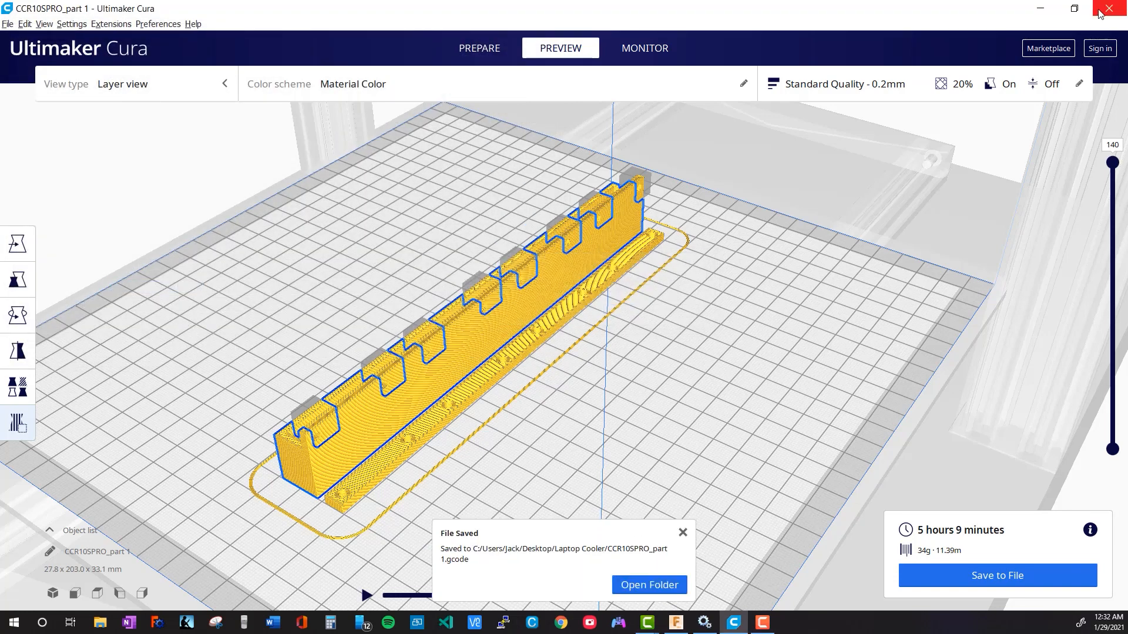
pyautogui.click(771, 622)
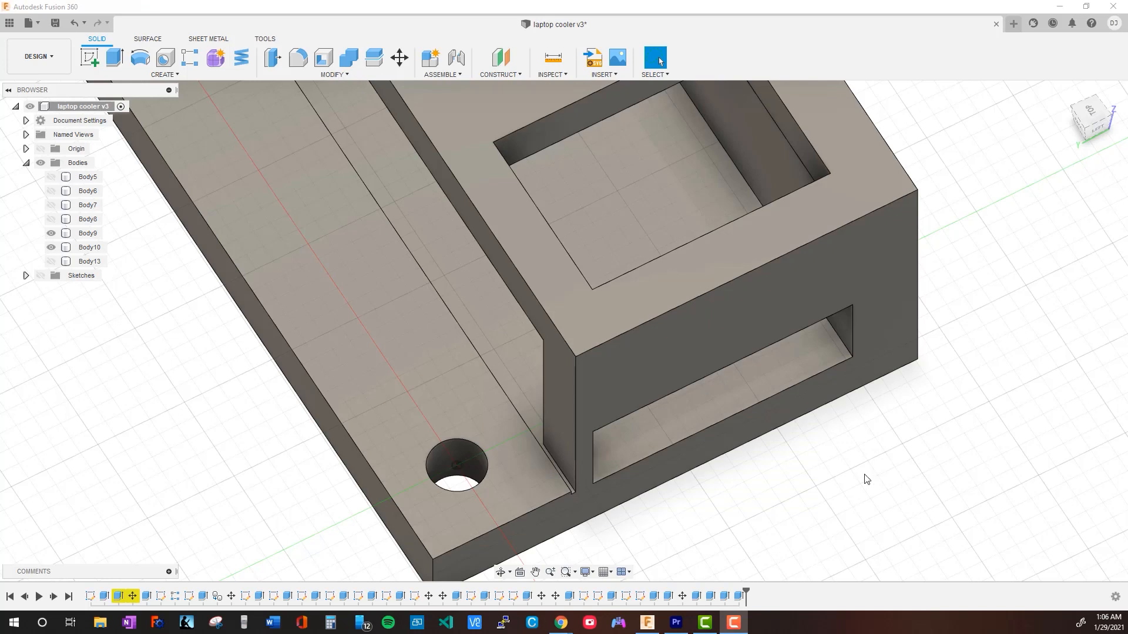
# Select the outer vertical corner edge at the slotted end of the base housing, on the side away from the drilled flange
pyautogui.moveTo(876, 449); pyautogui.dragTo(892, 546, button='middle')
pyautogui.scroll(3, 892, 545)
pyautogui.scroll(-4, 892, 546)
pyautogui.moveTo(886, 506); pyautogui.dragTo(767, 417, button='middle')
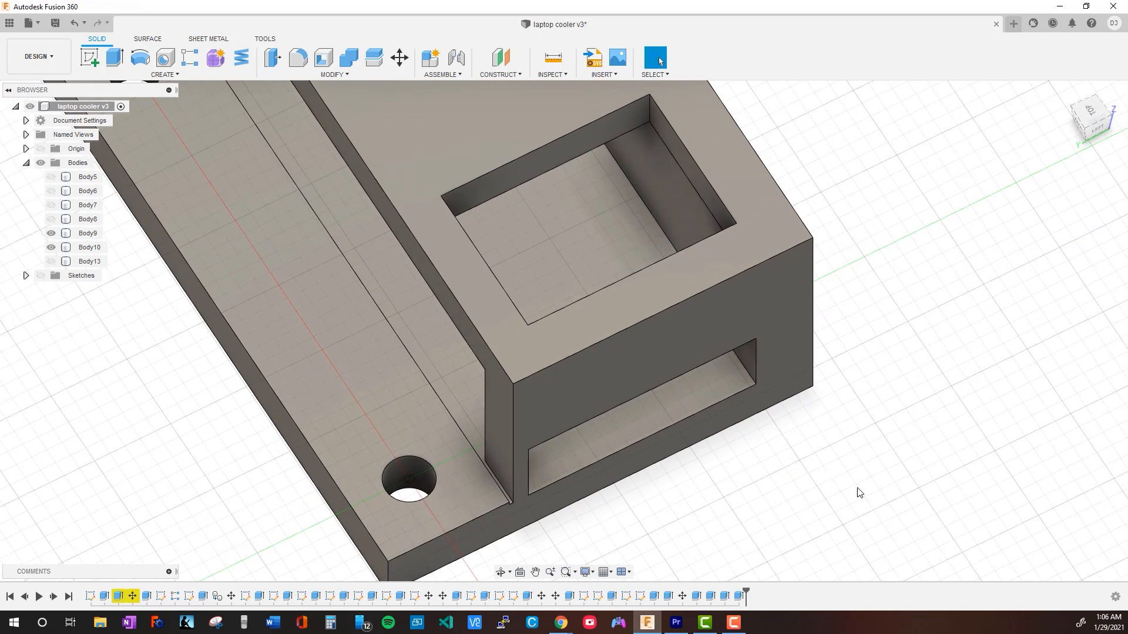
pyautogui.moveTo(895, 297); pyautogui.dragTo(931, 339, button='middle')
pyautogui.keyDown('shift'); pyautogui.moveTo(931, 407); pyautogui.dragTo(552, 359, button='middle'); pyautogui.keyUp('shift')
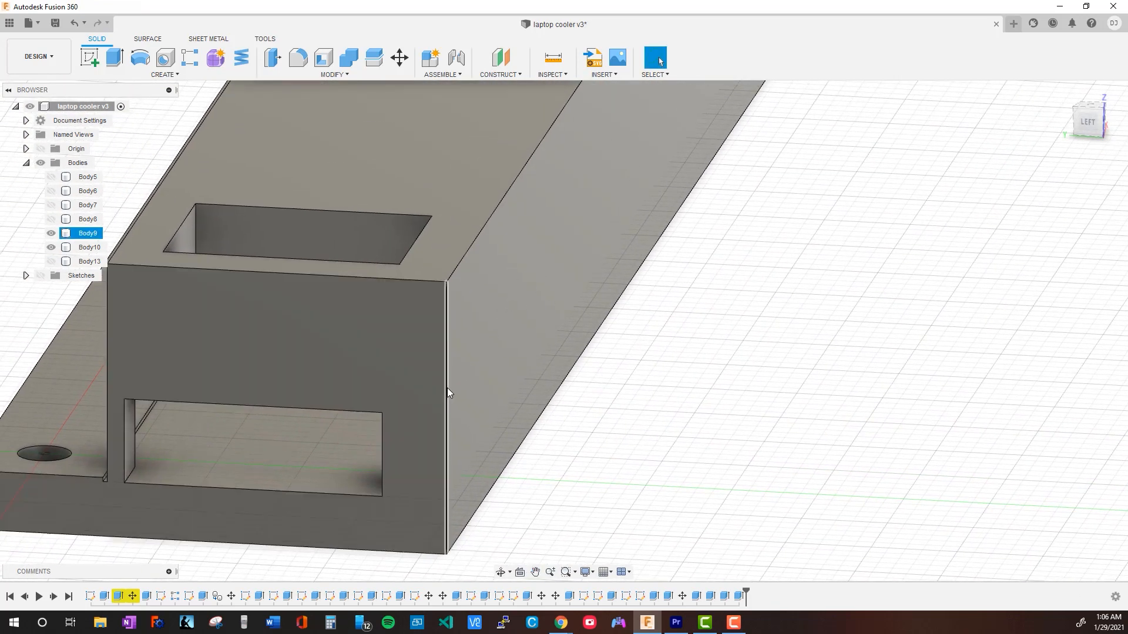
pyautogui.click(447, 387)
pyautogui.moveTo(667, 354); pyautogui.dragTo(846, 361, button='middle')
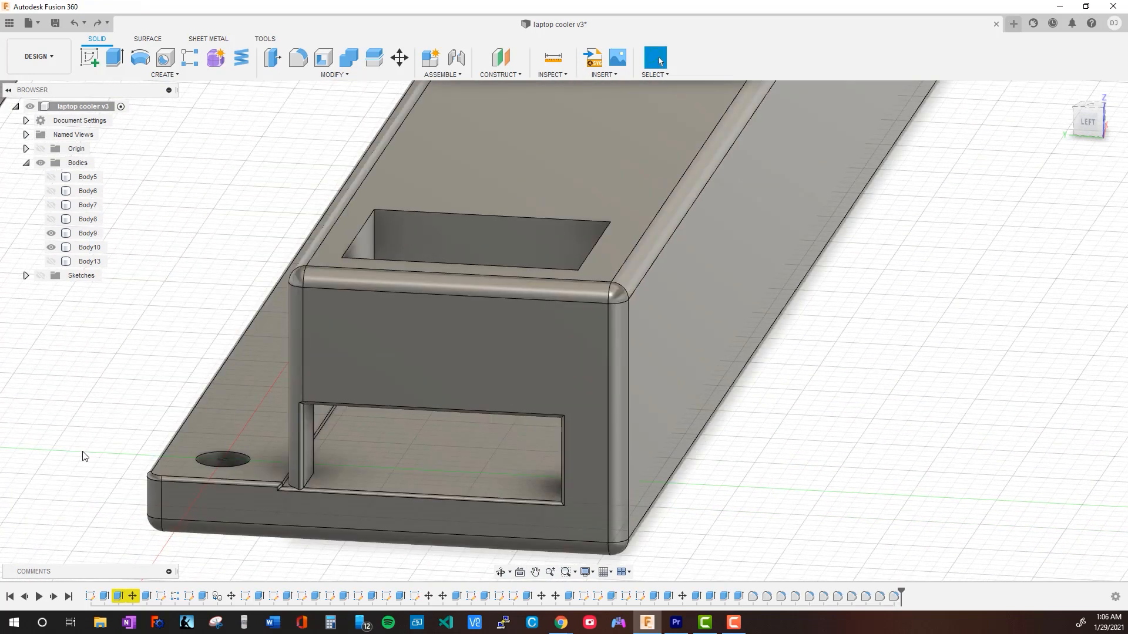
# Fillet the four upper edges around the rectangular opening in the top of the base housing
pyautogui.keyDown('shift'); pyautogui.moveTo(85, 456); pyautogui.dragTo(446, 328, button='middle'); pyautogui.keyUp('shift')
pyautogui.click(434, 310)
pyautogui.click(425, 367)
pyautogui.click(520, 377)
pyautogui.click(594, 307)
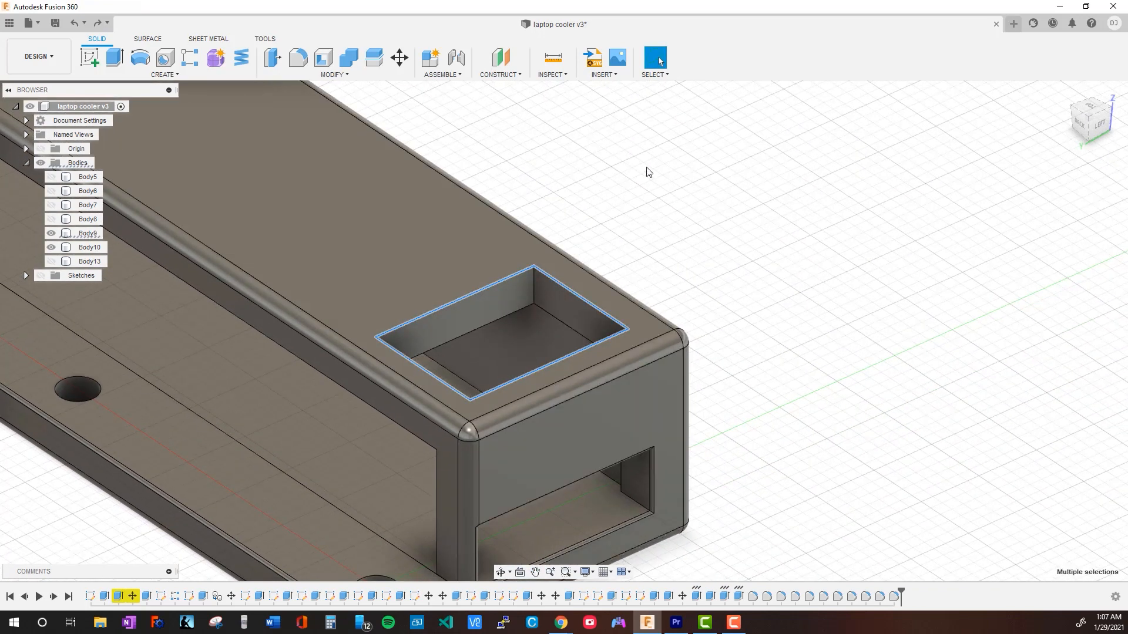
pyautogui.press('f')
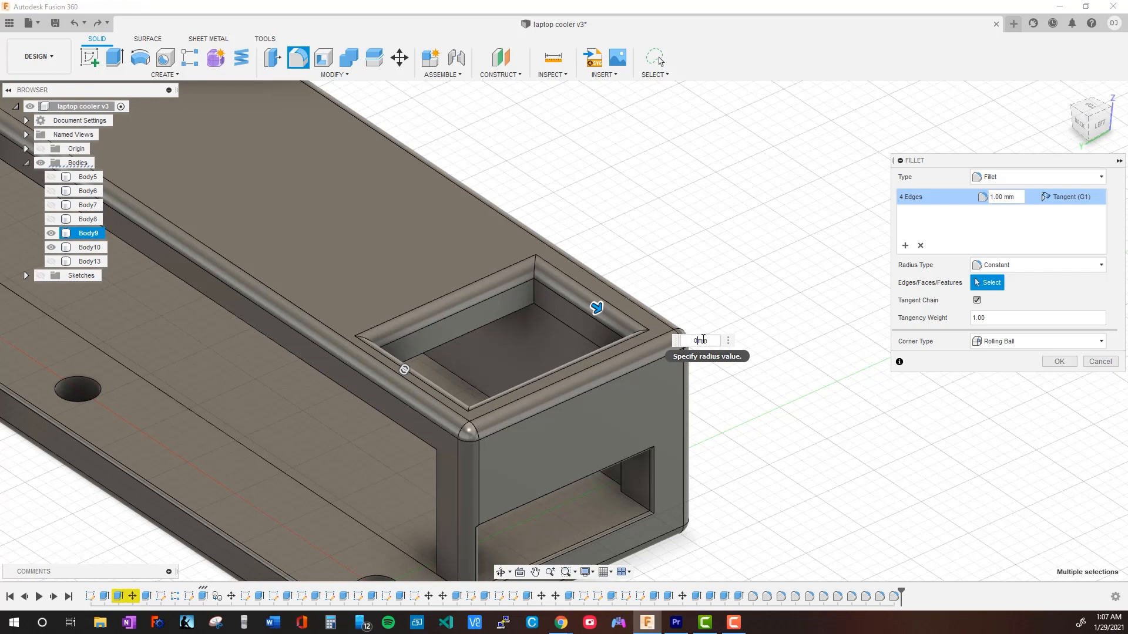
pyautogui.press('Return')
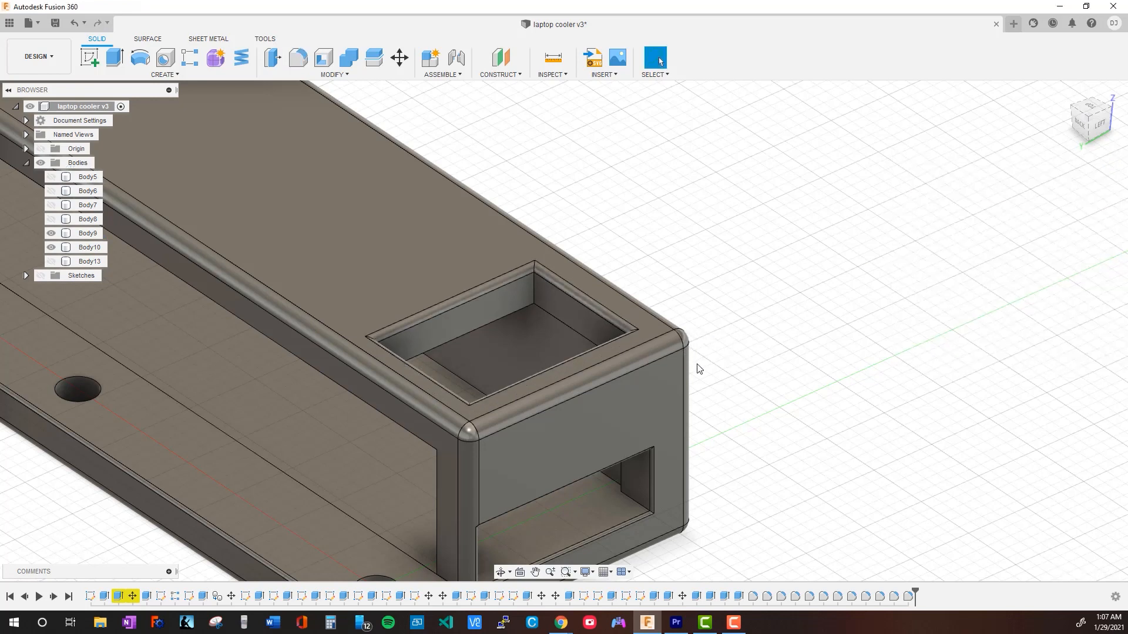
pyautogui.moveTo(339, 361); pyautogui.dragTo(491, 523, button='middle')
pyautogui.keyDown('shift'); pyautogui.moveTo(435, 396); pyautogui.dragTo(484, 569, button='middle'); pyautogui.keyUp('shift')
pyautogui.scroll(-5, 512, 433)
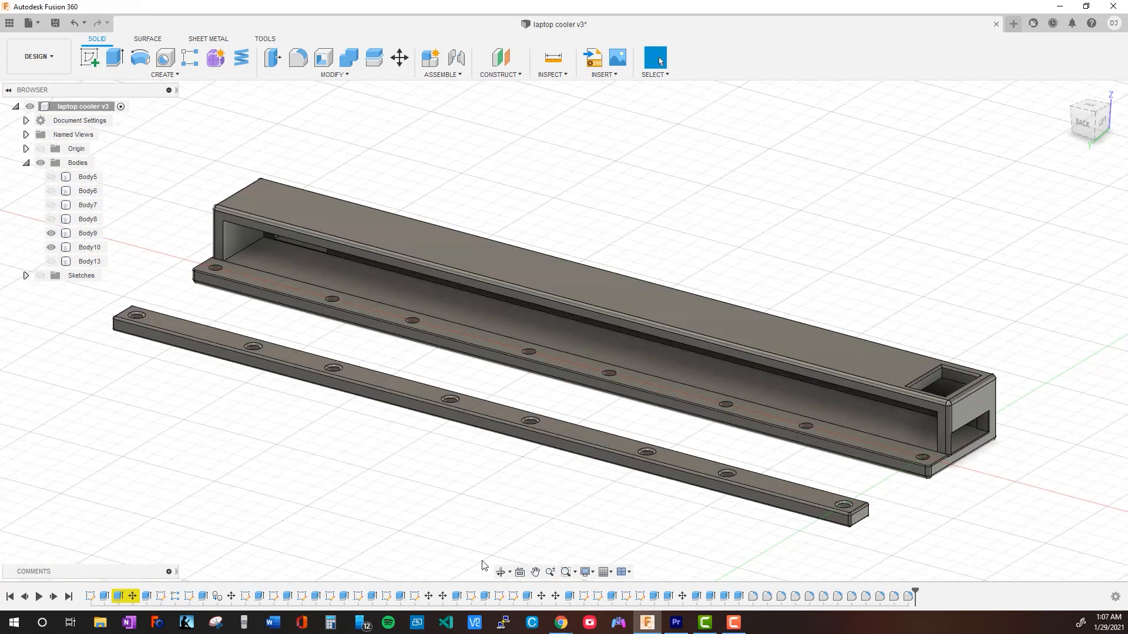